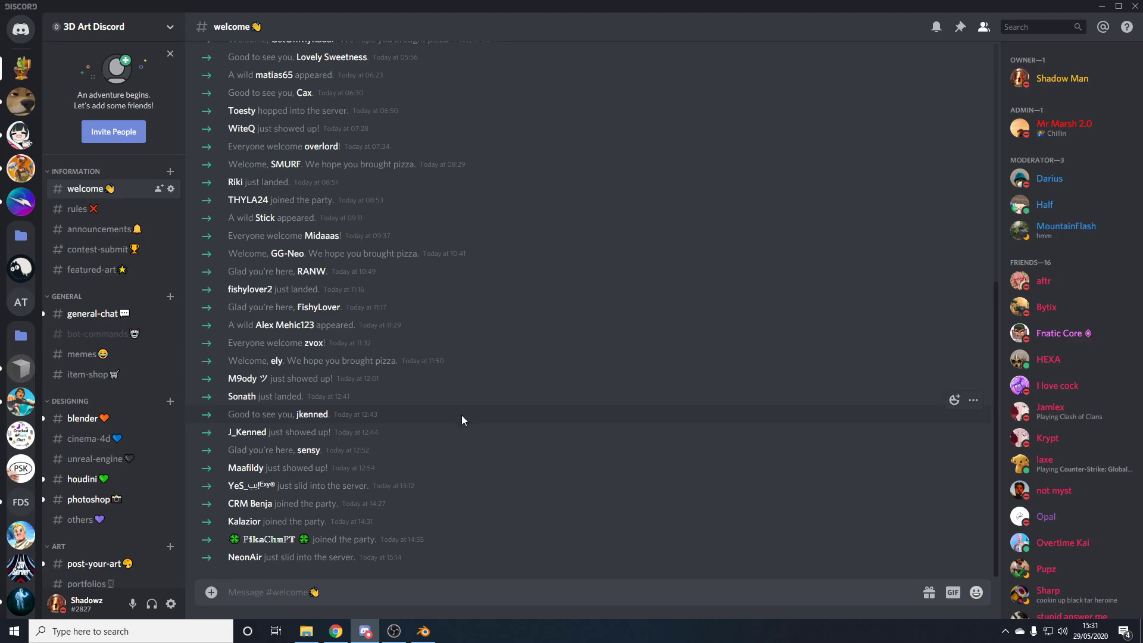
Step: Find the player and pet PSK link in the psk-downloads channel, and expand the Player folder on the MEGA page in Chrome
{"action": "scroll", "coordinate": [130, 405], "scroll_direction": "down", "scroll_amount": 4}
{"action": "scroll", "coordinate": [131, 405], "scroll_direction": "down", "scroll_amount": 1}
{"action": "left_click", "coordinate": [104, 475]}
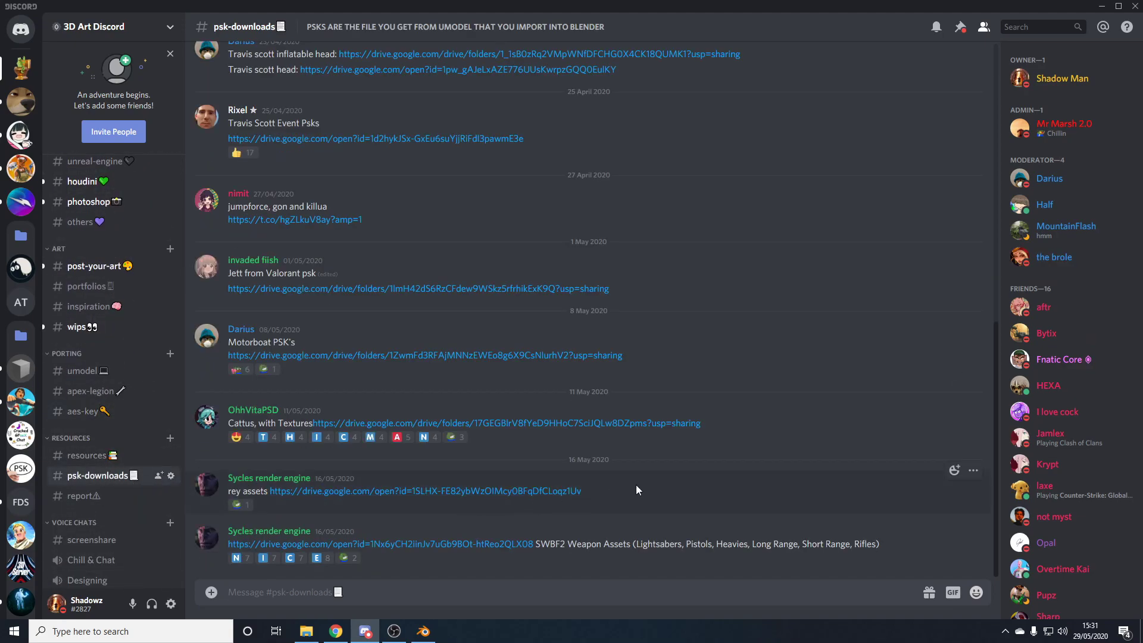
{"action": "scroll", "coordinate": [637, 489], "scroll_direction": "up", "scroll_amount": 10}
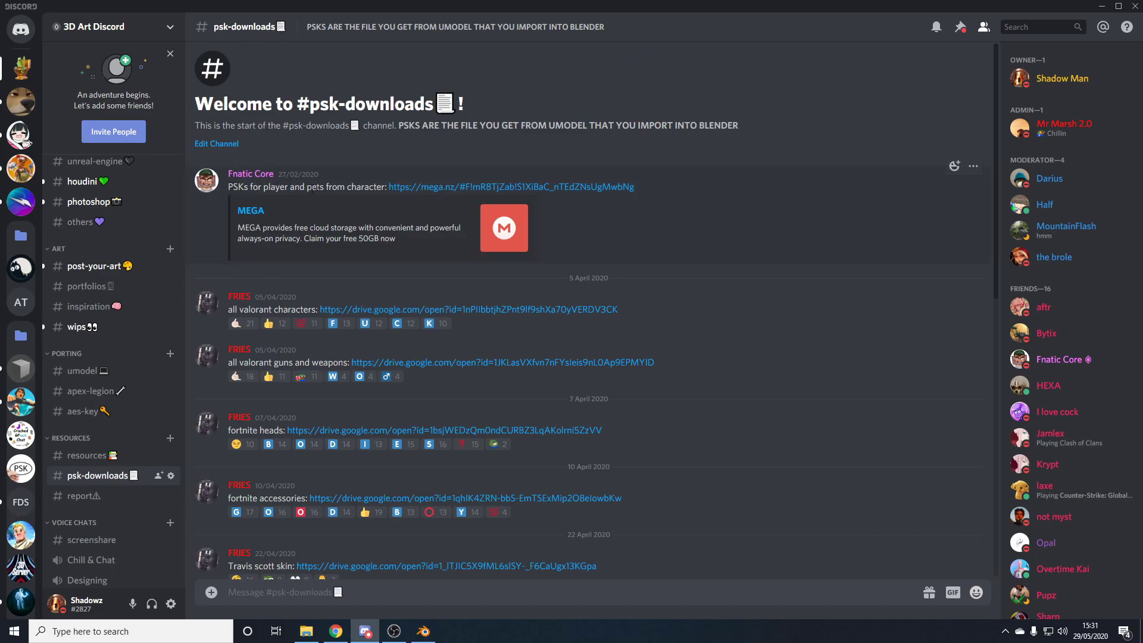
{"action": "left_click", "coordinate": [336, 631]}
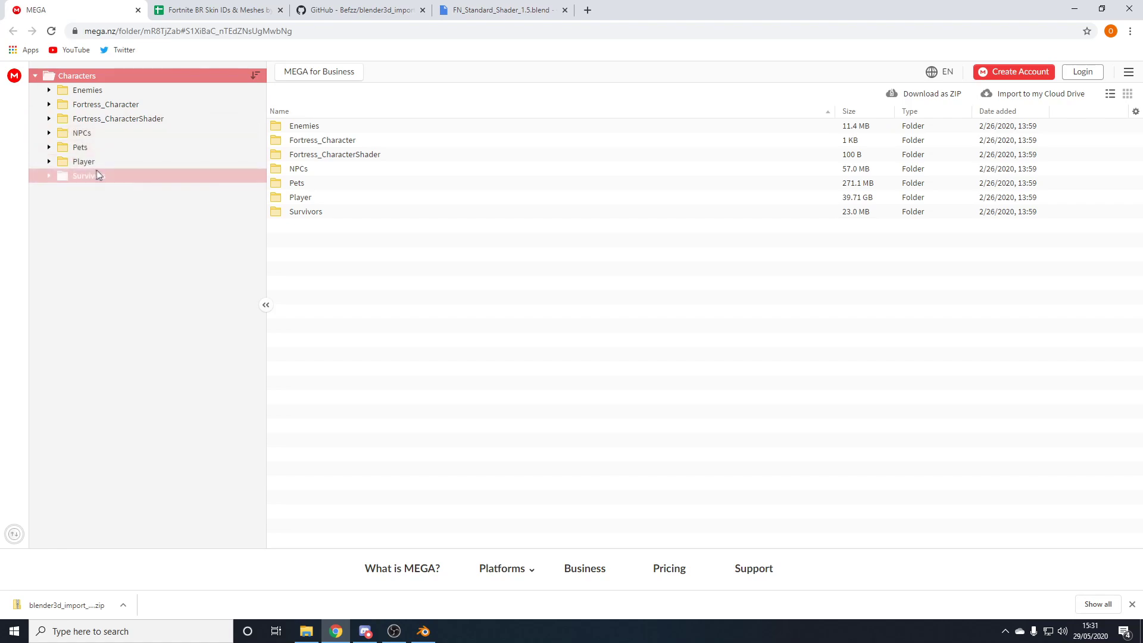
{"action": "left_click", "coordinate": [49, 162]}
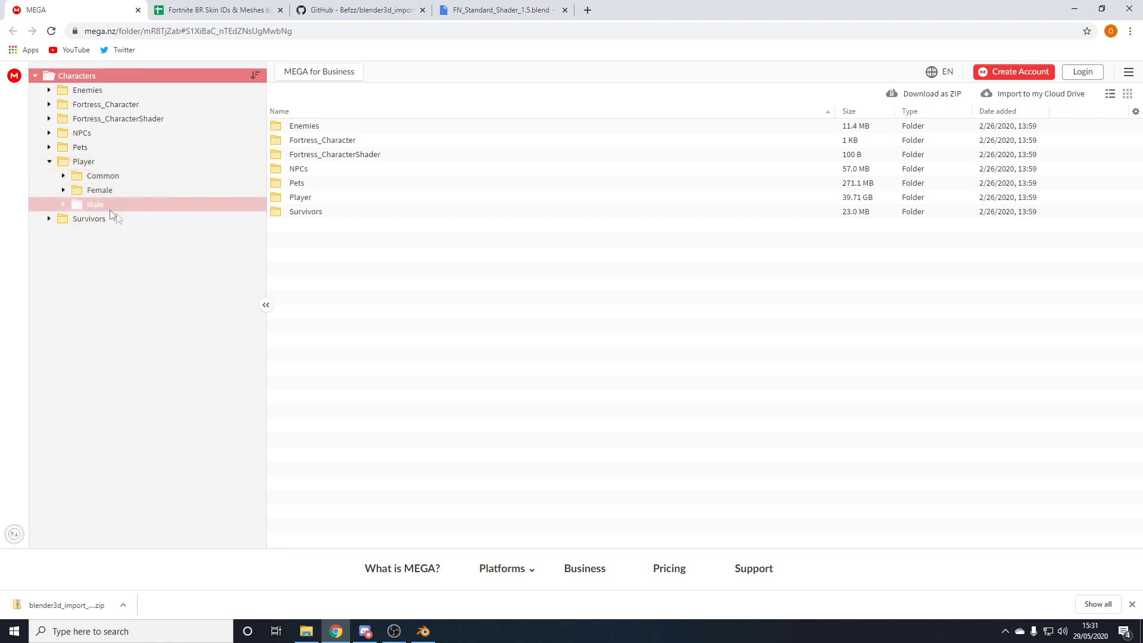
Step: Switch to Discord and send the command "!cid Flapjackie" in the umodel channel
{"action": "left_click", "coordinate": [365, 631]}
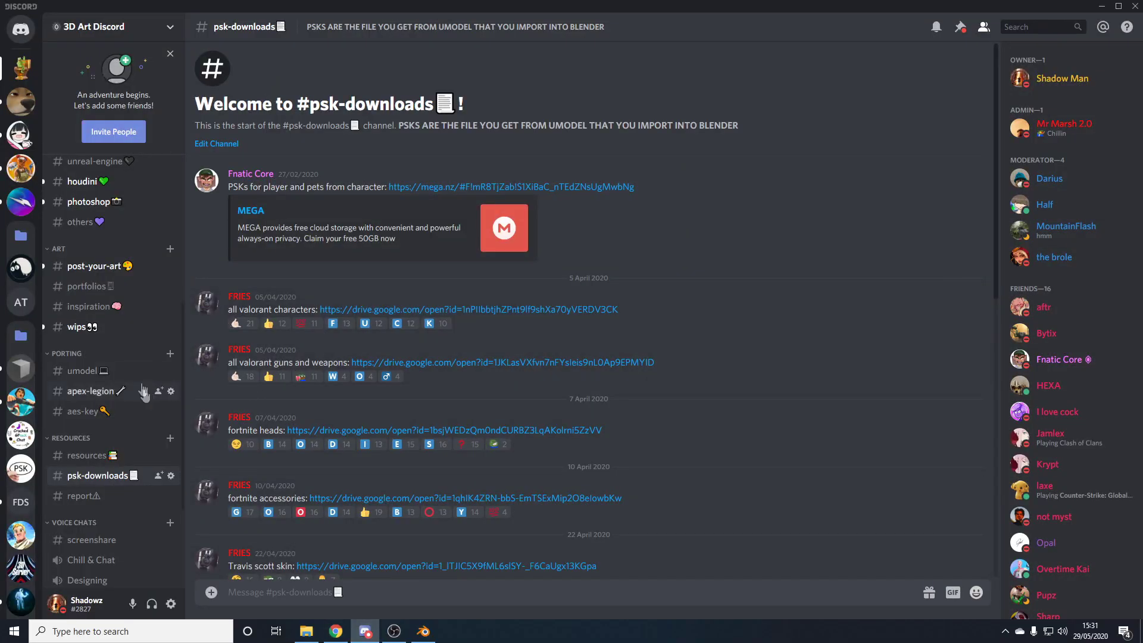
{"action": "left_click", "coordinate": [109, 371]}
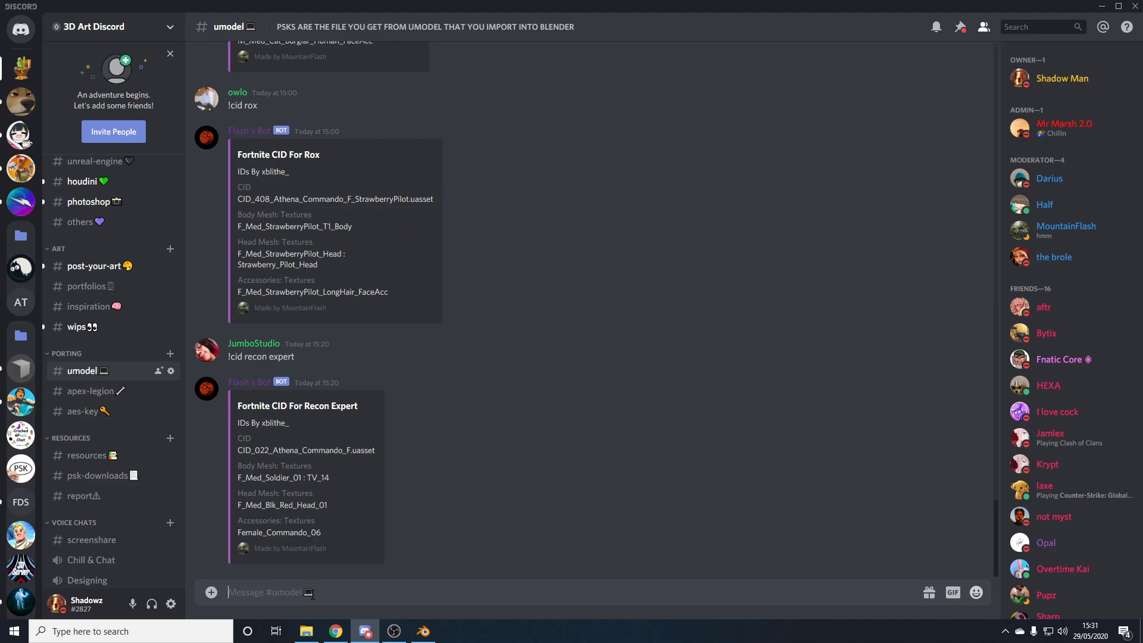
{"action": "type", "text": "!cid Flapjackie"}
{"action": "key", "text": "Return"}
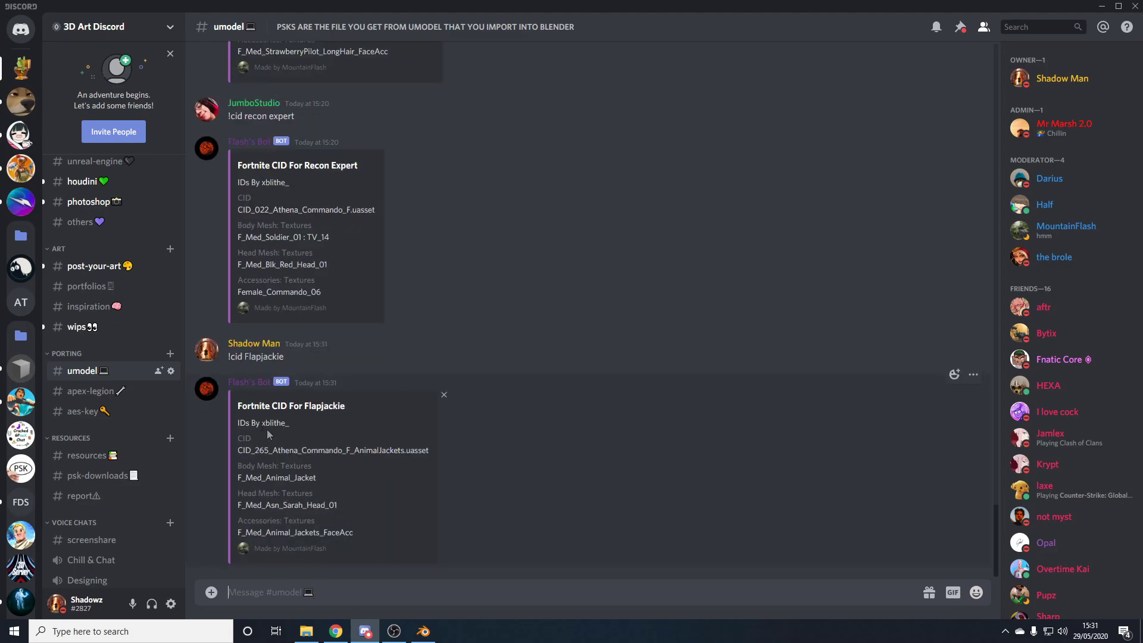
Step: Examine the body, head and accessory mesh names in the bot's reply for Flapjackie
{"action": "left_click_drag", "start_coordinate": [238, 479], "coordinate": [283, 489]}
{"action": "left_click", "coordinate": [285, 497]}
{"action": "left_click_drag", "start_coordinate": [270, 532], "coordinate": [313, 505]}
{"action": "left_click", "coordinate": [291, 518]}
{"action": "left_click", "coordinate": [286, 500]}
{"action": "left_click_drag", "start_coordinate": [253, 477], "coordinate": [284, 477]}
{"action": "left_click", "coordinate": [297, 476]}
{"action": "left_click_drag", "start_coordinate": [239, 477], "coordinate": [318, 477]}
{"action": "left_click", "coordinate": [314, 478]}
{"action": "left_click", "coordinate": [290, 491]}
{"action": "left_click", "coordinate": [335, 630]}
{"action": "left_click", "coordinate": [364, 630]}
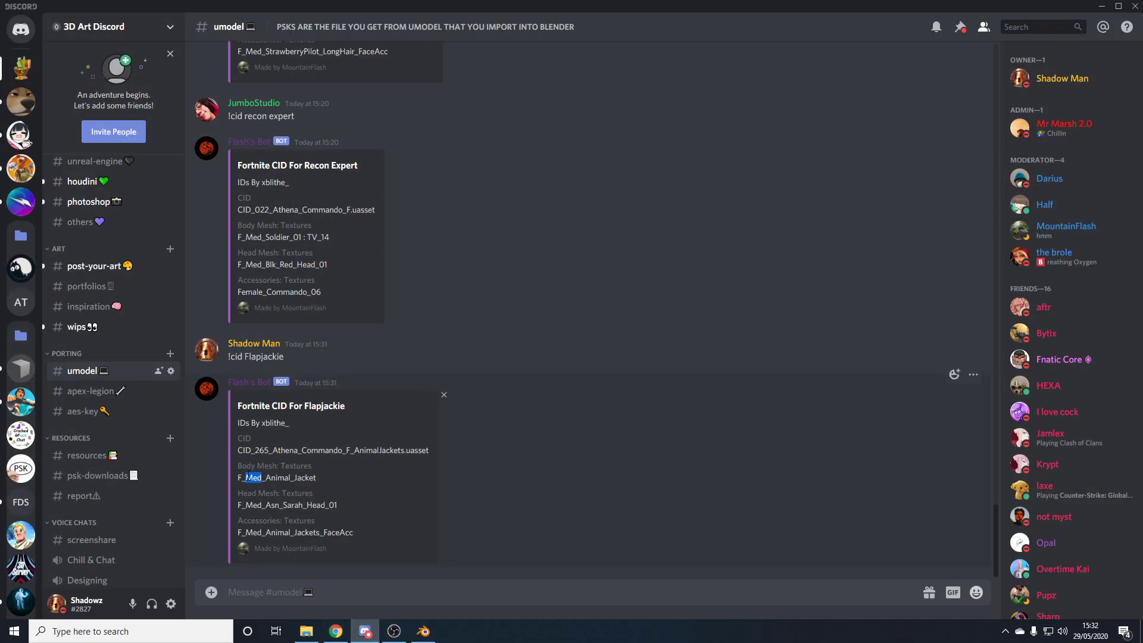
{"action": "triple_click", "coordinate": [247, 477]}
Step: Compare the gender and size prefixes of the mesh names in the earlier CID replies with Flapjackie's
{"action": "scroll", "coordinate": [287, 486], "scroll_direction": "up", "scroll_amount": 10}
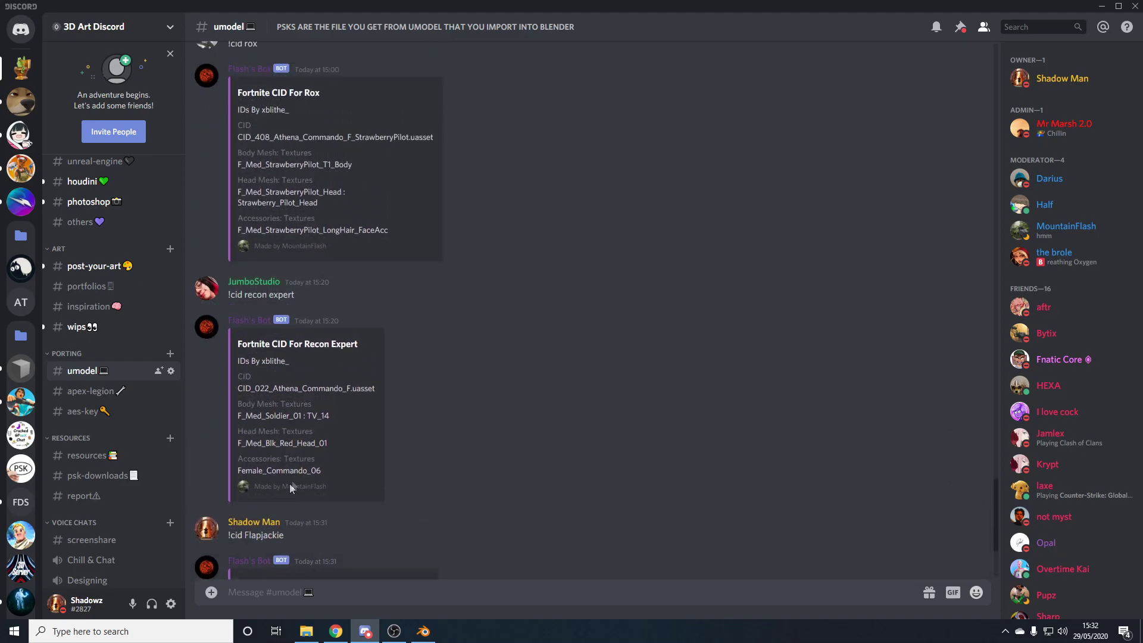
{"action": "scroll", "coordinate": [307, 458], "scroll_direction": "up", "scroll_amount": 1}
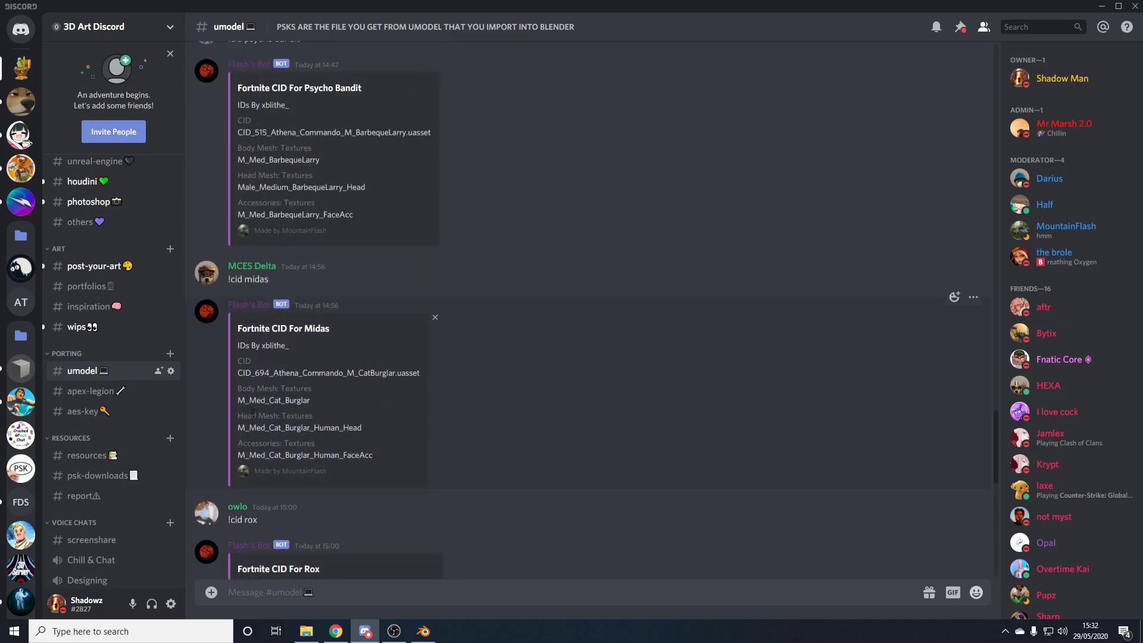
{"action": "scroll", "coordinate": [246, 404], "scroll_direction": "down", "scroll_amount": 10}
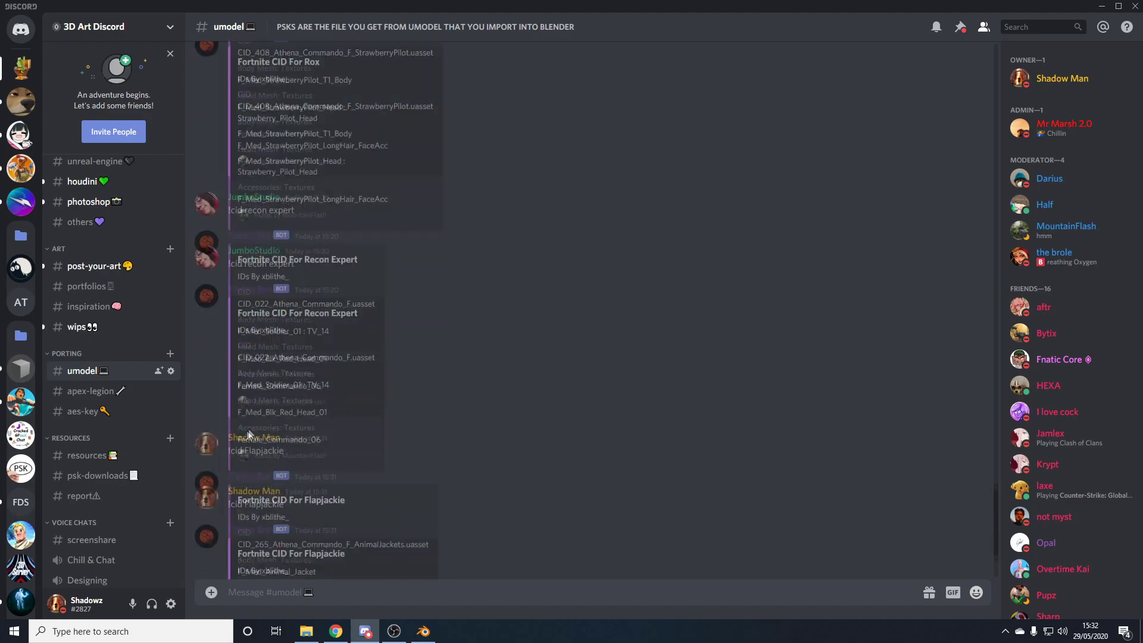
{"action": "scroll", "coordinate": [256, 297], "scroll_direction": "up", "scroll_amount": 7}
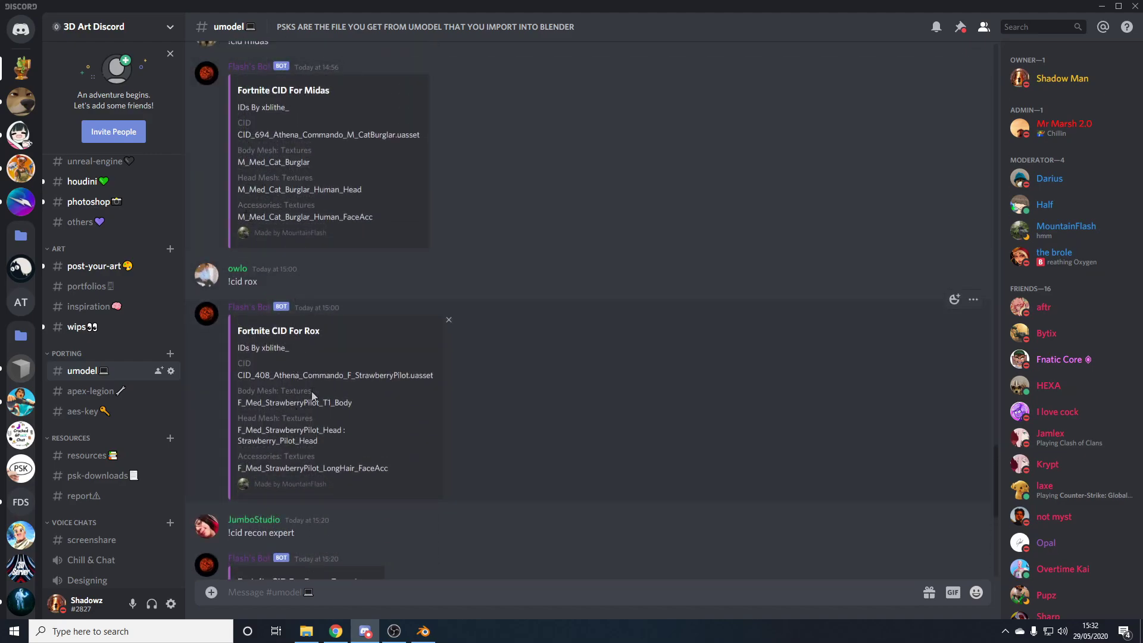
{"action": "scroll", "coordinate": [317, 348], "scroll_direction": "down", "scroll_amount": 7}
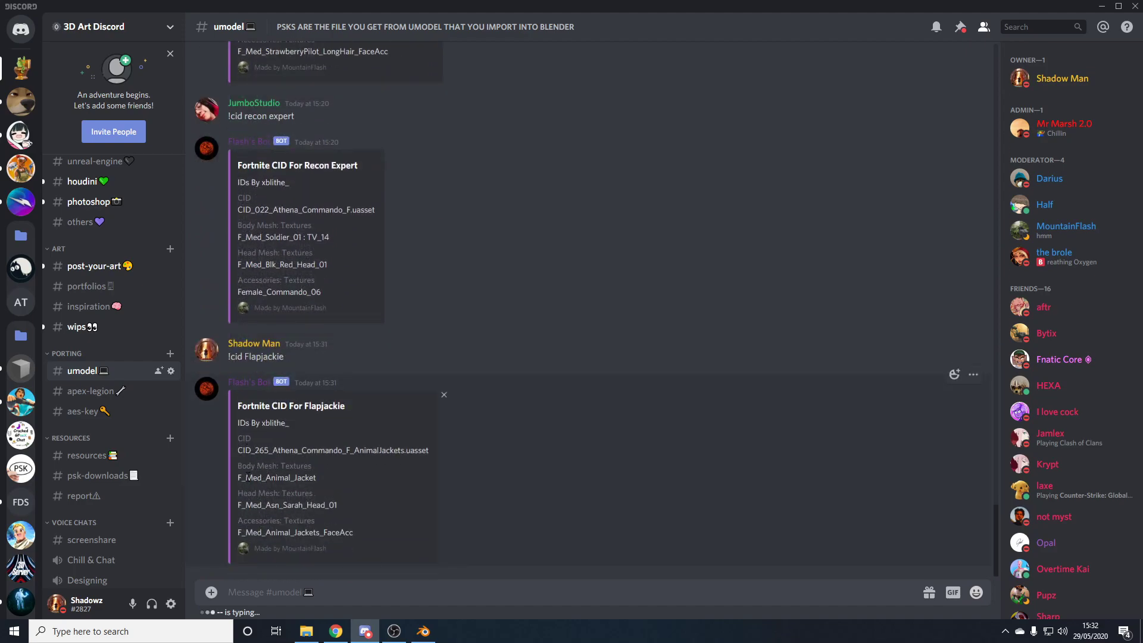
{"action": "left_click_drag", "start_coordinate": [245, 478], "coordinate": [262, 477]}
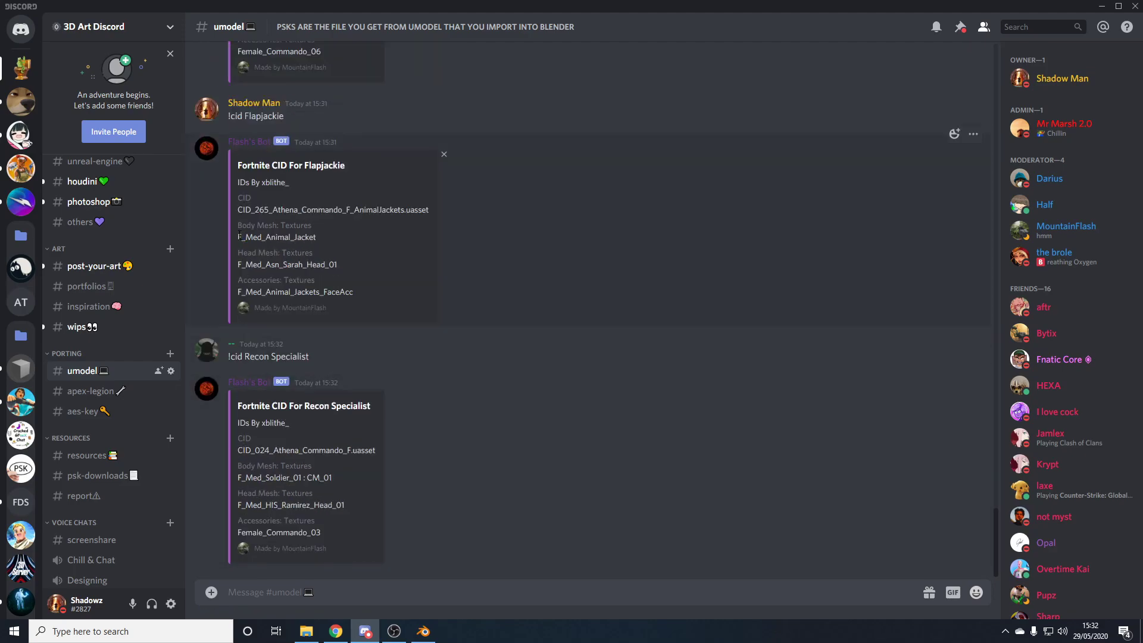
Step: Switch to the MEGA page in Chrome and expand the Female folder and its Medium subfolder under Player
{"action": "left_click", "coordinate": [336, 631]}
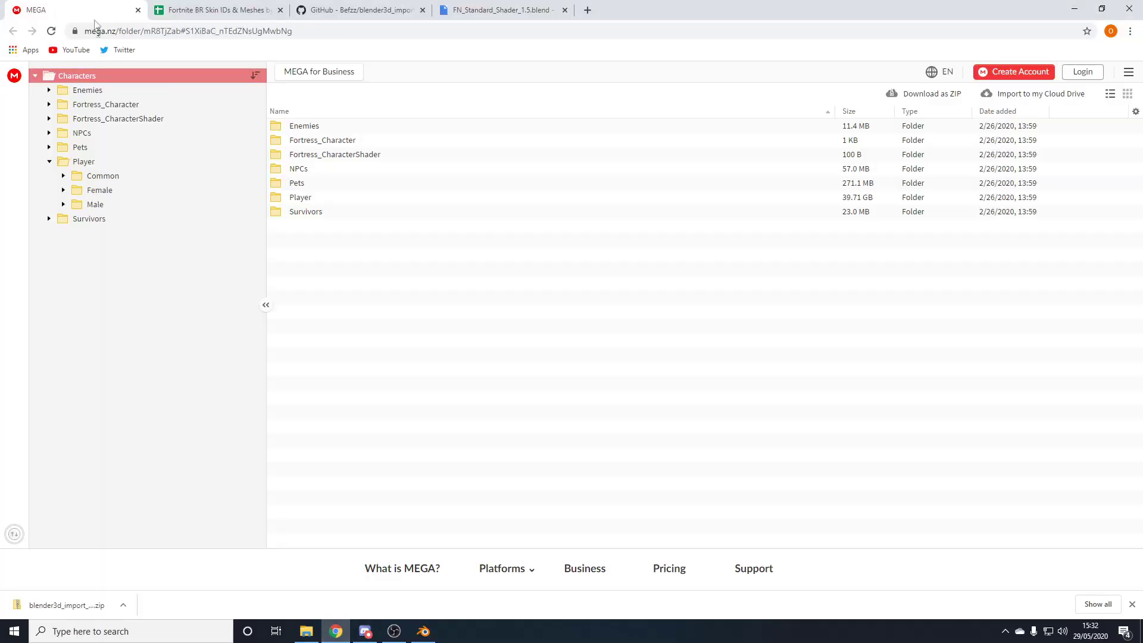
{"action": "left_click", "coordinate": [64, 191]}
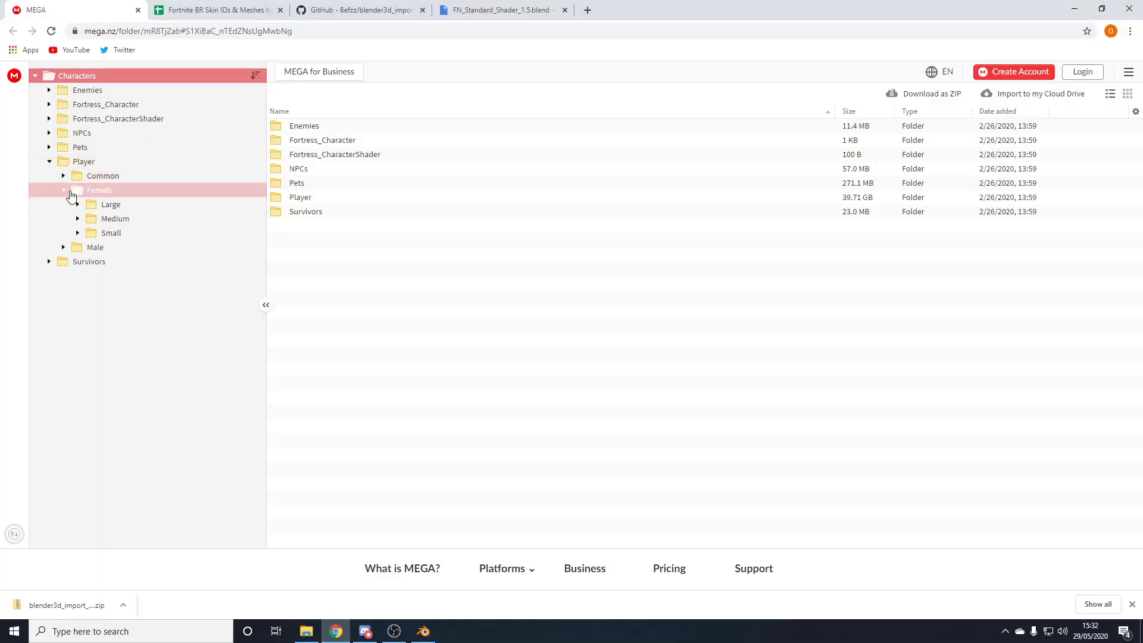
{"action": "left_click", "coordinate": [65, 191]}
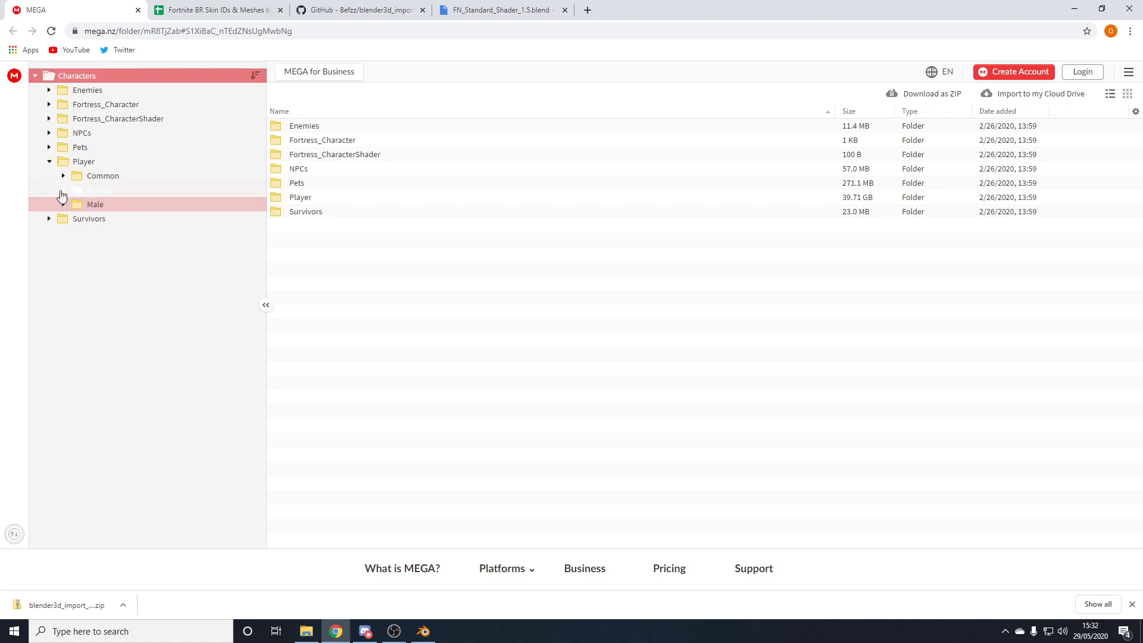
{"action": "left_click", "coordinate": [64, 191]}
{"action": "left_click", "coordinate": [78, 219]}
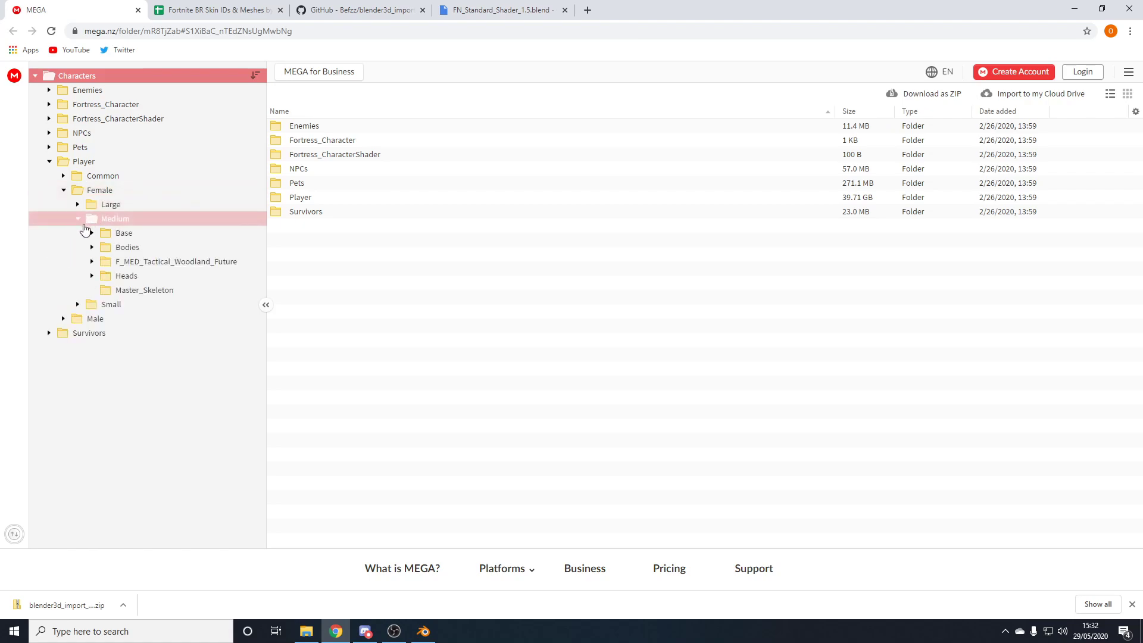
{"action": "left_click", "coordinate": [78, 219]}
{"action": "left_click", "coordinate": [78, 205]}
{"action": "left_click", "coordinate": [78, 205]}
{"action": "left_click", "coordinate": [78, 219]}
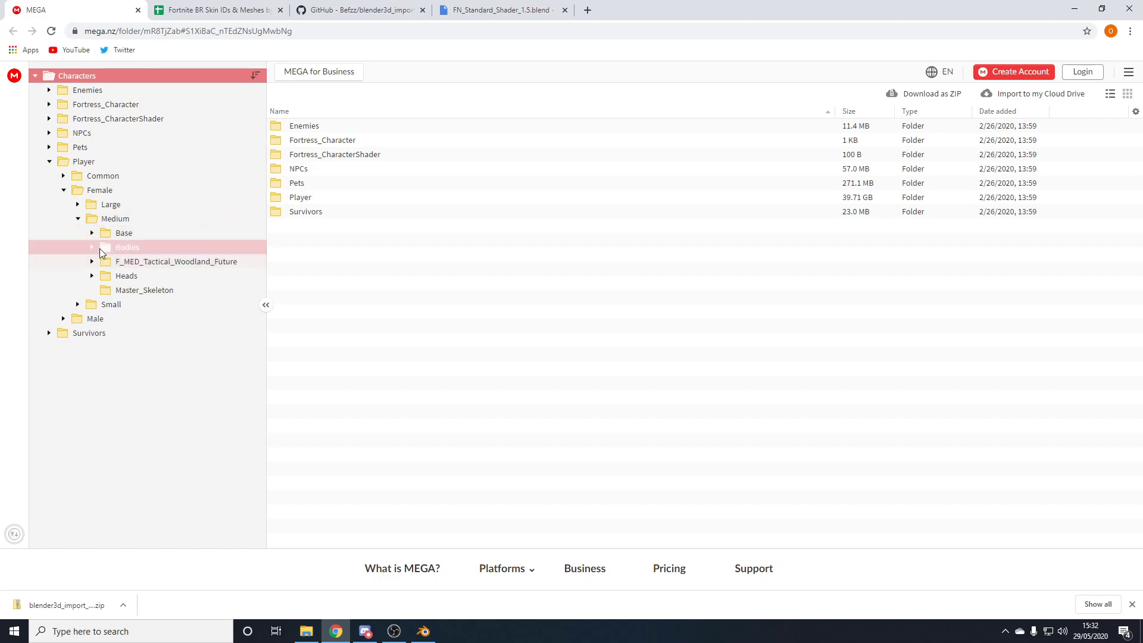
Step: Expand Bodies and inspect the Meshes and Parts folders of F_MED_Animal_Jacket_01
{"action": "left_click", "coordinate": [93, 247]}
{"action": "scroll", "coordinate": [141, 287], "scroll_direction": "down", "scroll_amount": 1}
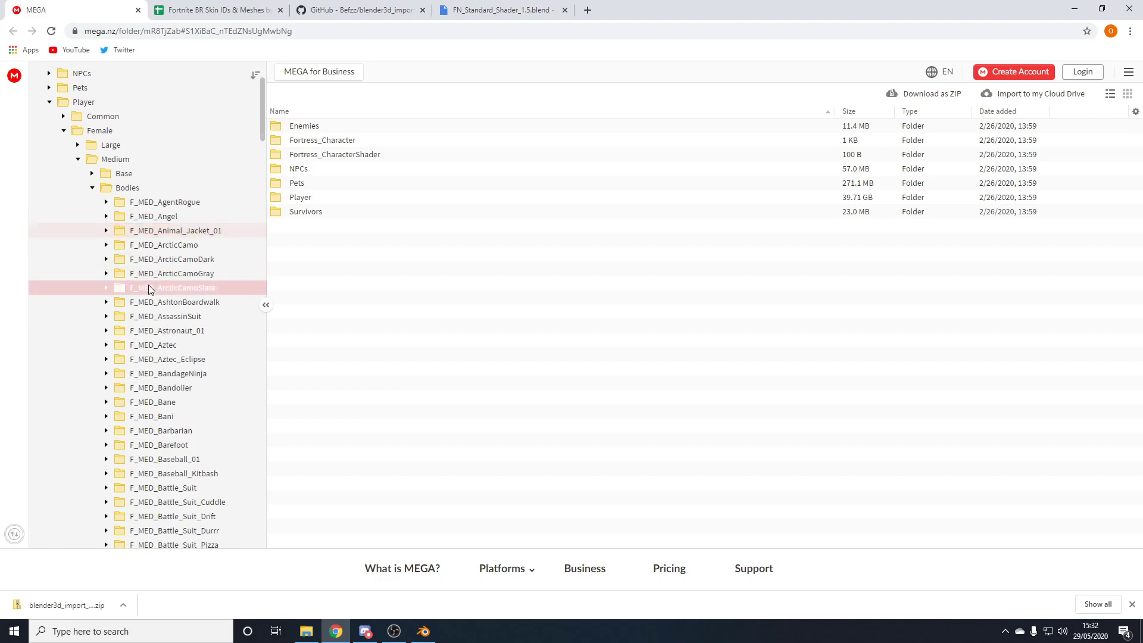
{"action": "left_click", "coordinate": [155, 231]}
{"action": "mouse_move", "coordinate": [263, 127]}
{"action": "left_mouse_down"}
{"action": "mouse_move", "coordinate": [263, 246]}
{"action": "mouse_move", "coordinate": [266, 129]}
{"action": "left_mouse_up"}
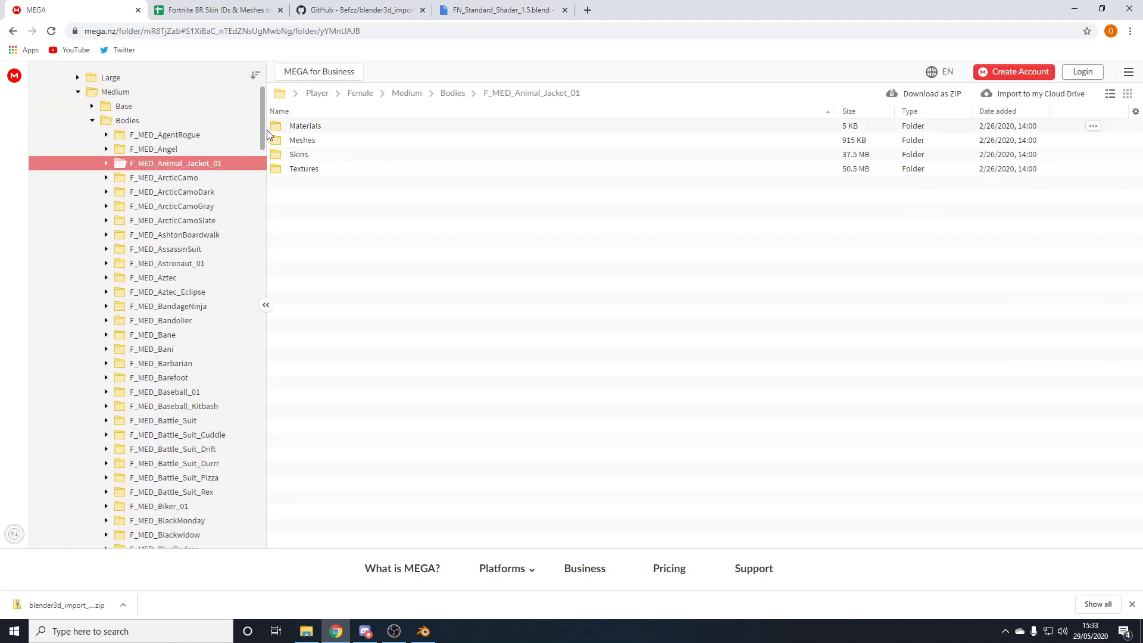
{"action": "left_click", "coordinate": [106, 164]}
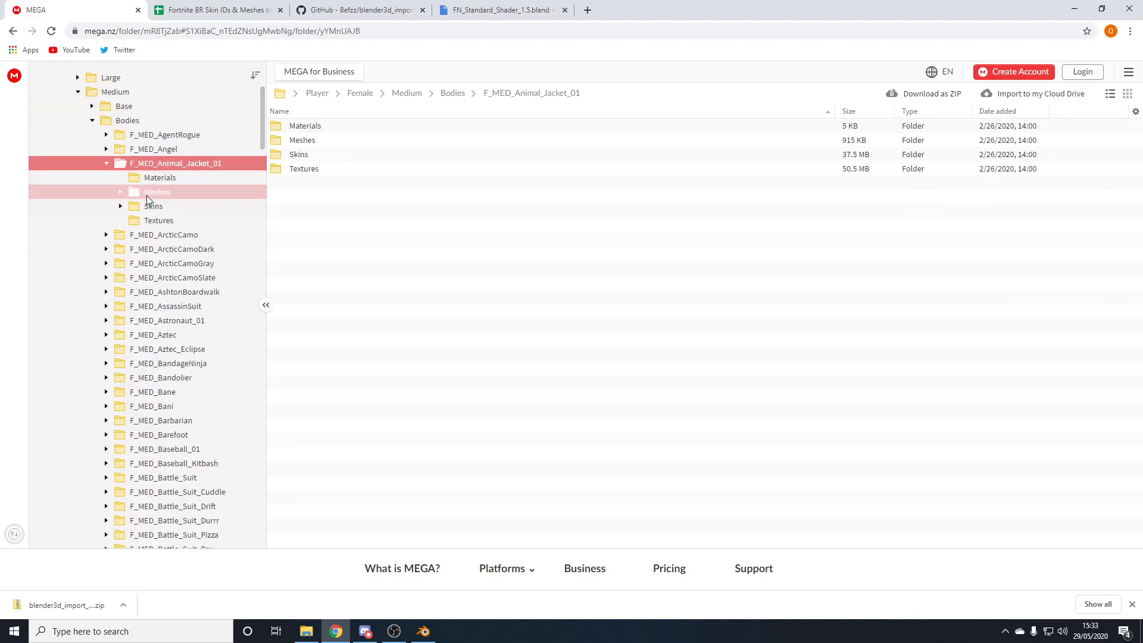
{"action": "left_click", "coordinate": [146, 195]}
{"action": "double_click", "coordinate": [331, 130]}
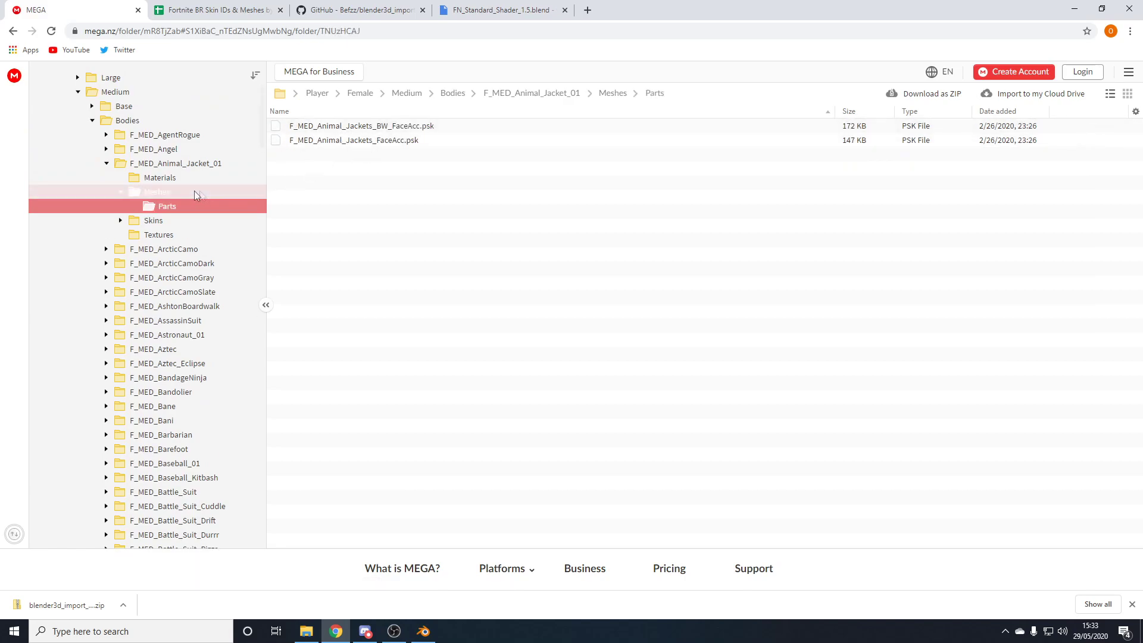
Step: Collapse Bodies, expand Heads, and open the Meshes folder of the Flapjackie head, F_MED_ASN_Sarah_Head_01, after checking its name in Discord
{"action": "left_click", "coordinate": [93, 121]}
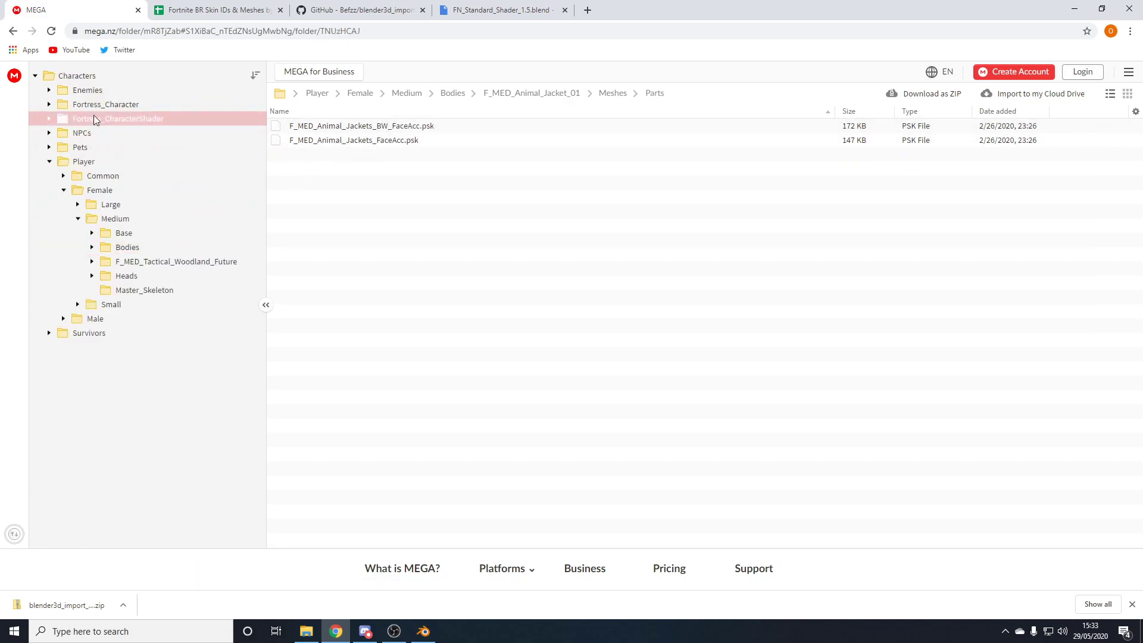
{"action": "left_click", "coordinate": [93, 275]}
{"action": "scroll", "coordinate": [126, 295], "scroll_direction": "down", "scroll_amount": 5}
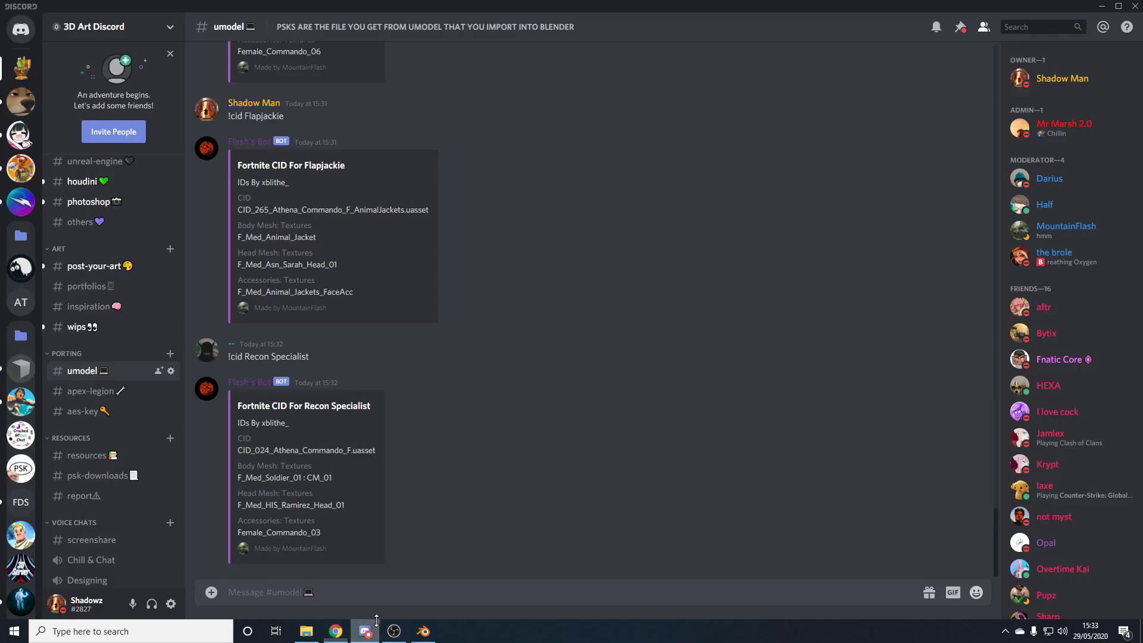
{"action": "left_click", "coordinate": [366, 630]}
{"action": "left_click", "coordinate": [336, 631]}
{"action": "scroll", "coordinate": [184, 304], "scroll_direction": "up", "scroll_amount": 10}
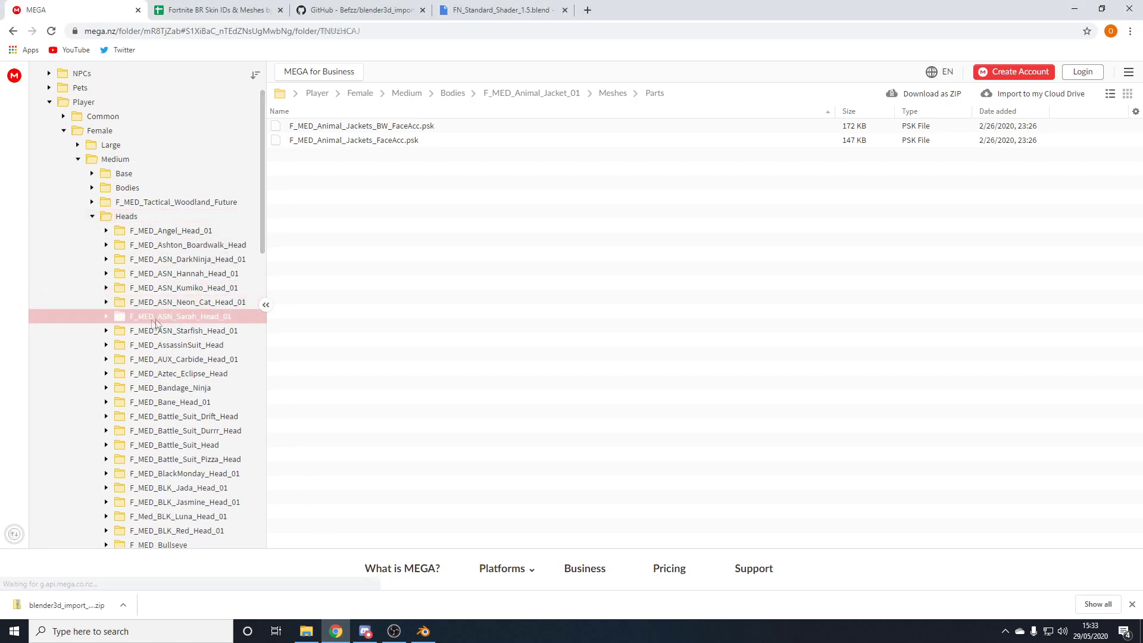
{"action": "left_click", "coordinate": [159, 321]}
{"action": "left_click", "coordinate": [156, 344]}
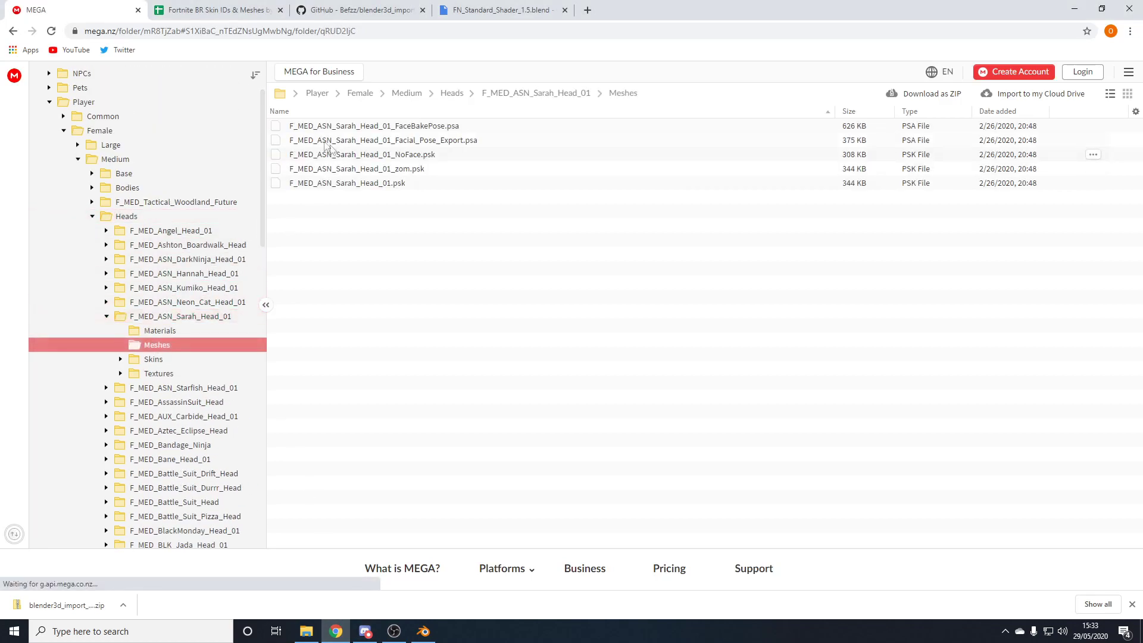
Step: Download the whole F_MED_ASN_Sarah_Head_01 folder as a ZIP
{"action": "left_click", "coordinate": [107, 316]}
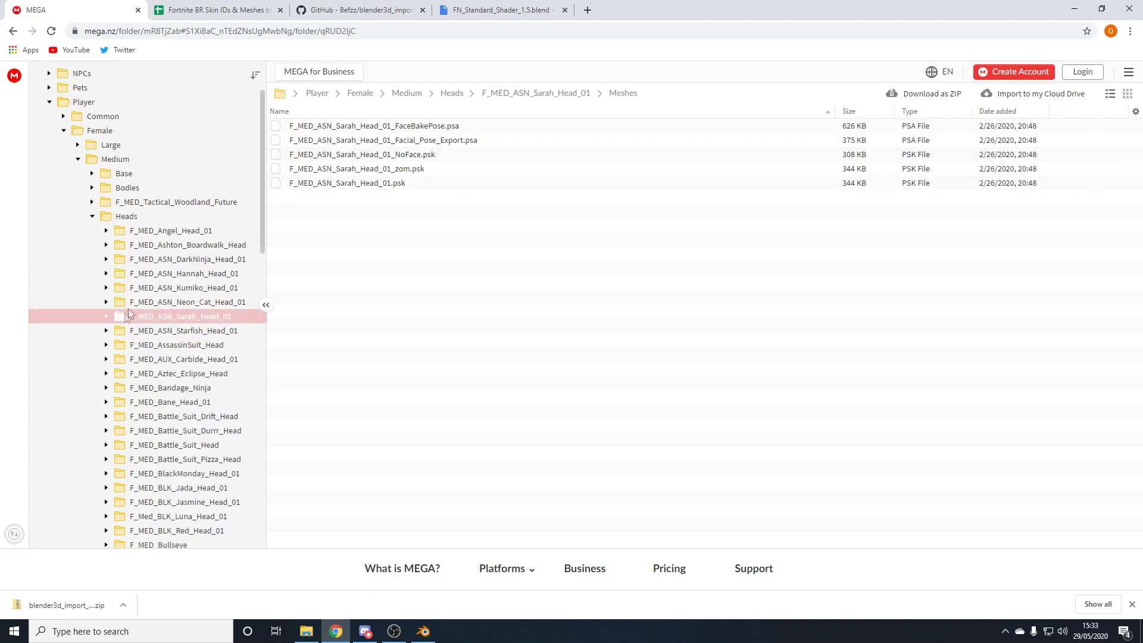
{"action": "left_click", "coordinate": [171, 320]}
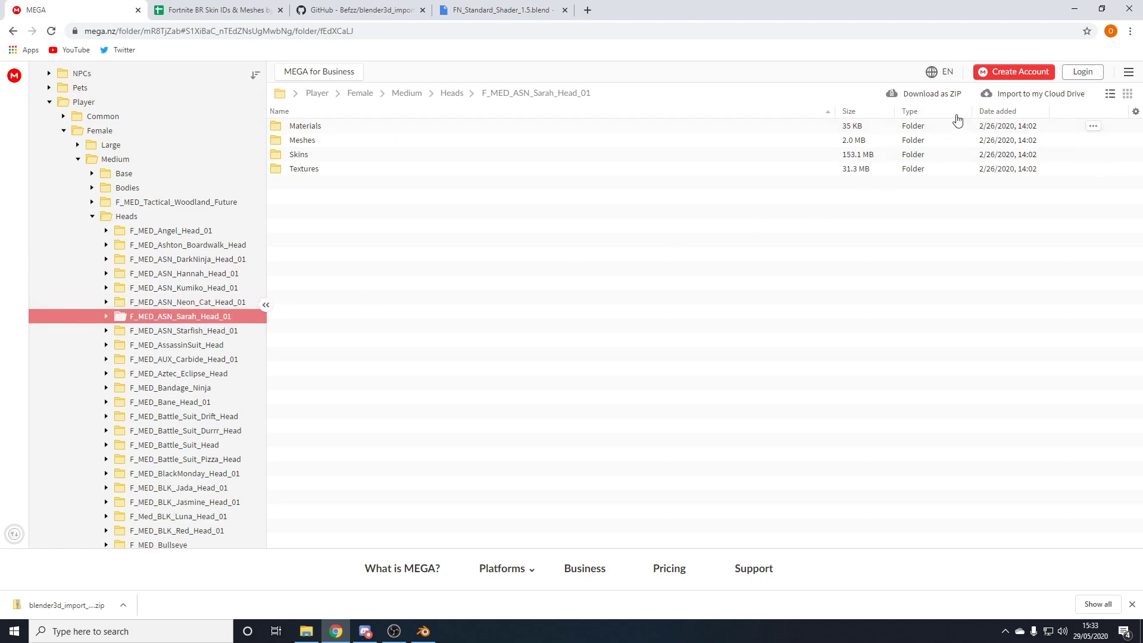
{"action": "left_click", "coordinate": [915, 94]}
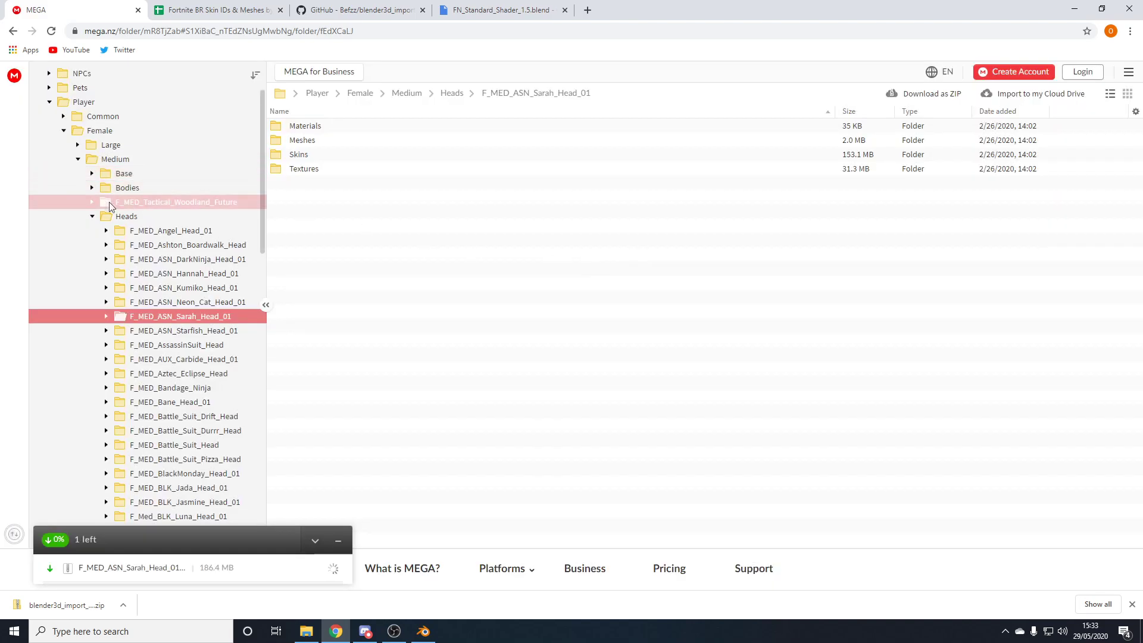
Step: Expand Bodies again and download the whole F_MED_Animal_Jacket_01 folder as a ZIP
{"action": "scroll", "coordinate": [149, 238], "scroll_direction": "up", "scroll_amount": 1}
{"action": "left_click", "coordinate": [92, 247]}
{"action": "left_click", "coordinate": [176, 291]}
{"action": "left_click", "coordinate": [913, 94]}
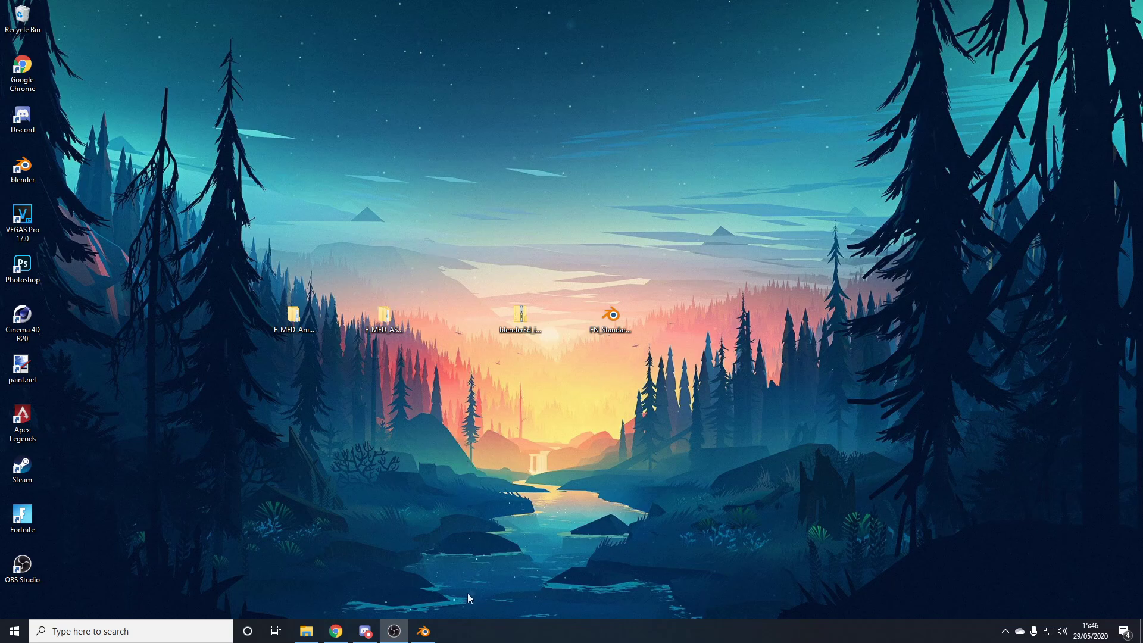
Step: Switch to Blender and check the available import formats for PSK support
{"action": "left_click", "coordinate": [423, 631]}
{"action": "left_click", "coordinate": [26, 22]}
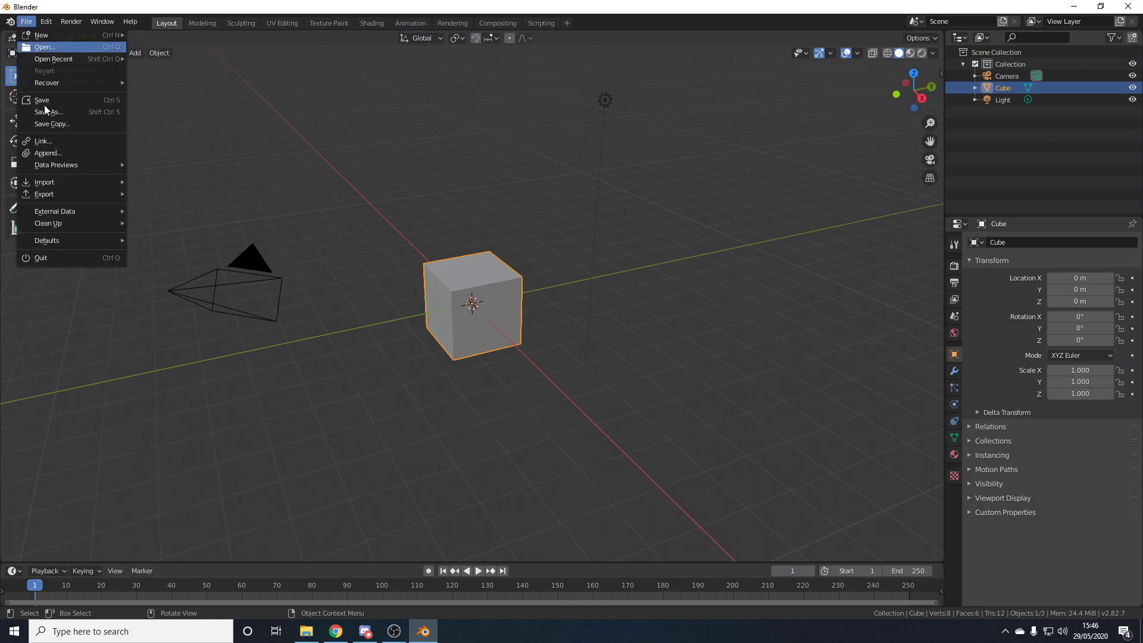
{"action": "mouse_move", "coordinate": [72, 182]}
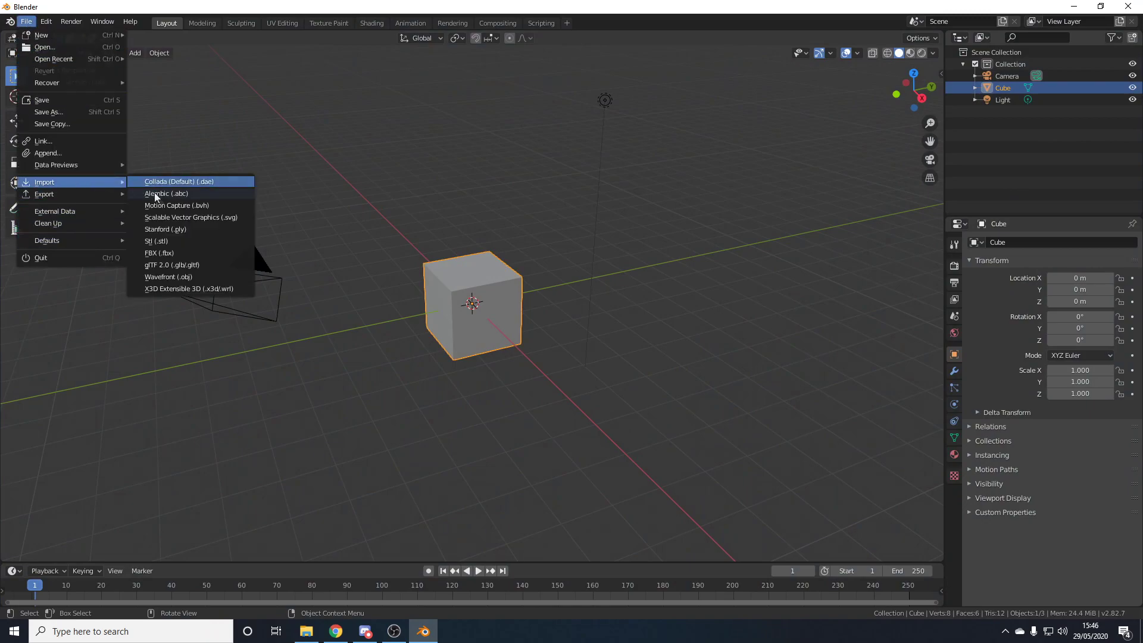
{"action": "left_click", "coordinate": [161, 276]}
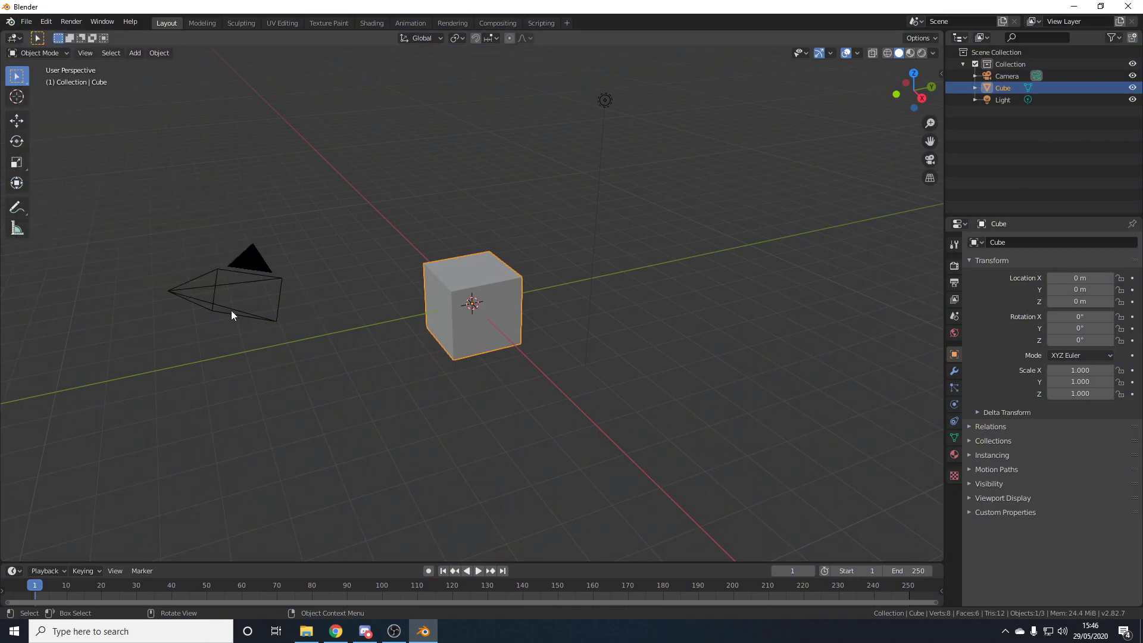
Step: Switch to Chrome to view the GitHub page of the blender3d_import_psk_psa addon
{"action": "left_click", "coordinate": [335, 630]}
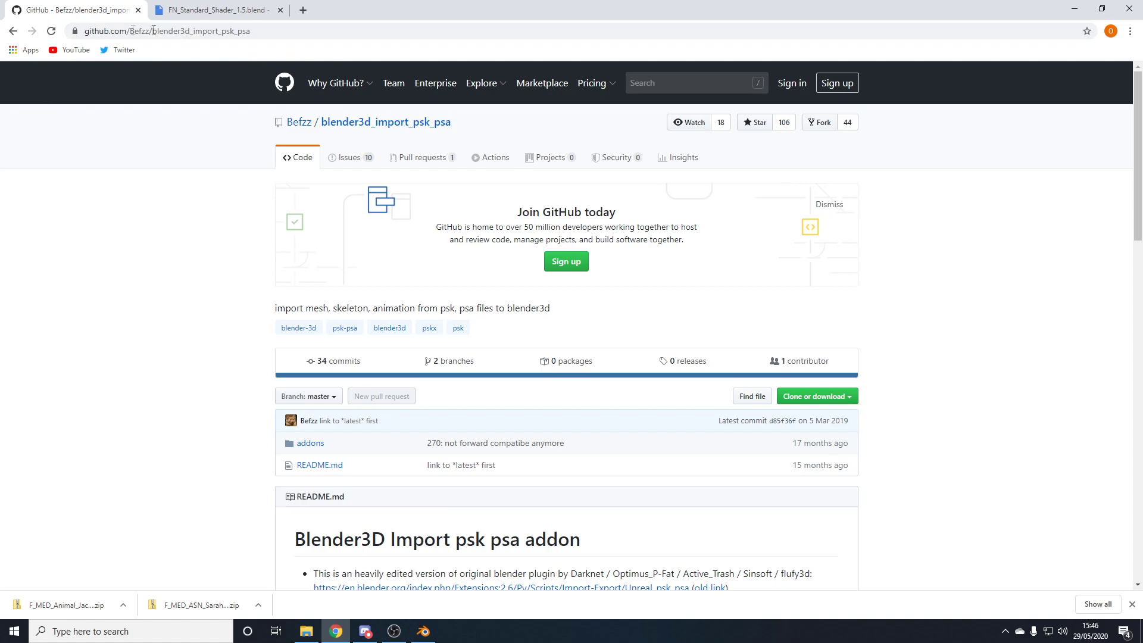
Step: Switch the blender3d_import_psk_psa repository to the latest branch and download it as a ZIP
{"action": "left_click", "coordinate": [319, 396]}
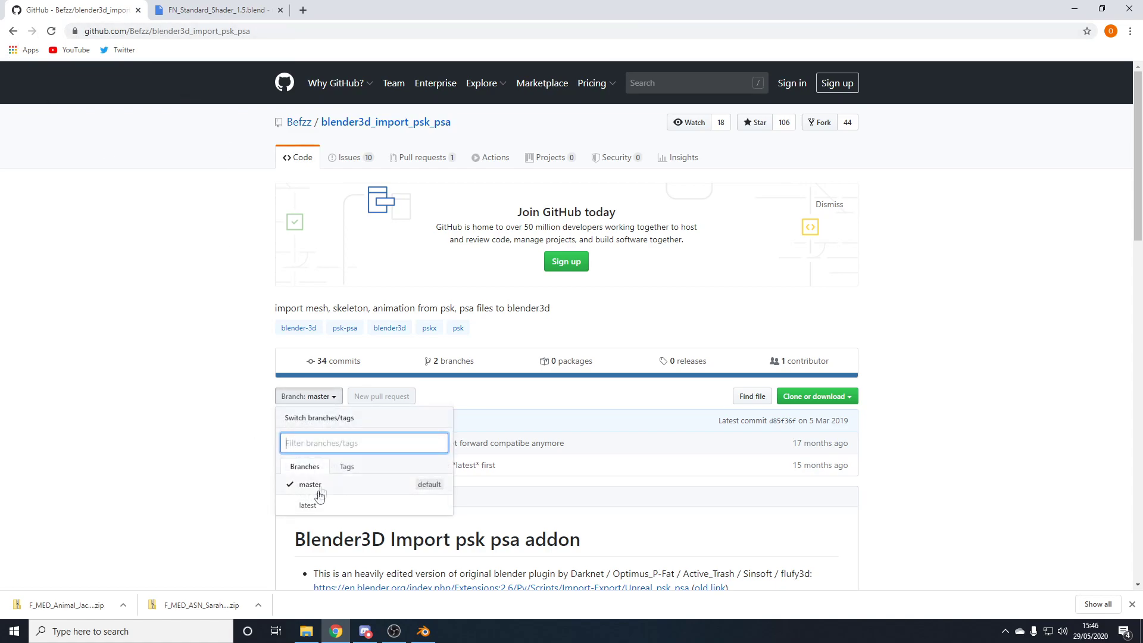
{"action": "left_click", "coordinate": [309, 486]}
{"action": "left_click", "coordinate": [817, 397]}
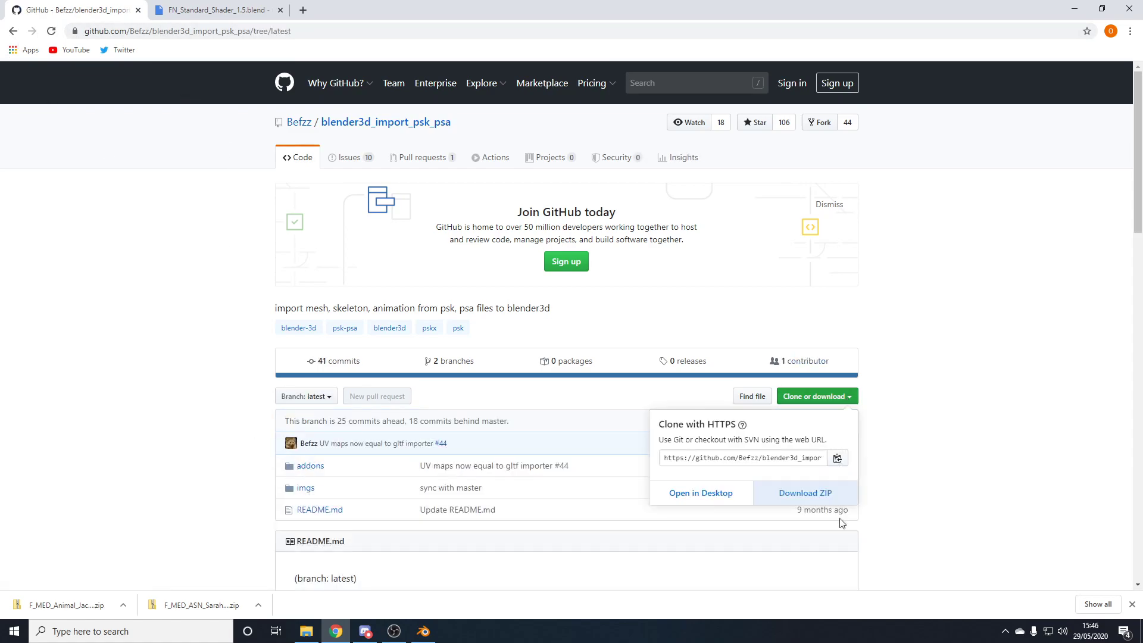
{"action": "left_click", "coordinate": [826, 494]}
Step: Go to the Windows desktop and extract the blender3d_import_psk_psa-latest folder from its ZIP onto the desktop
{"action": "left_click", "coordinate": [1075, 8]}
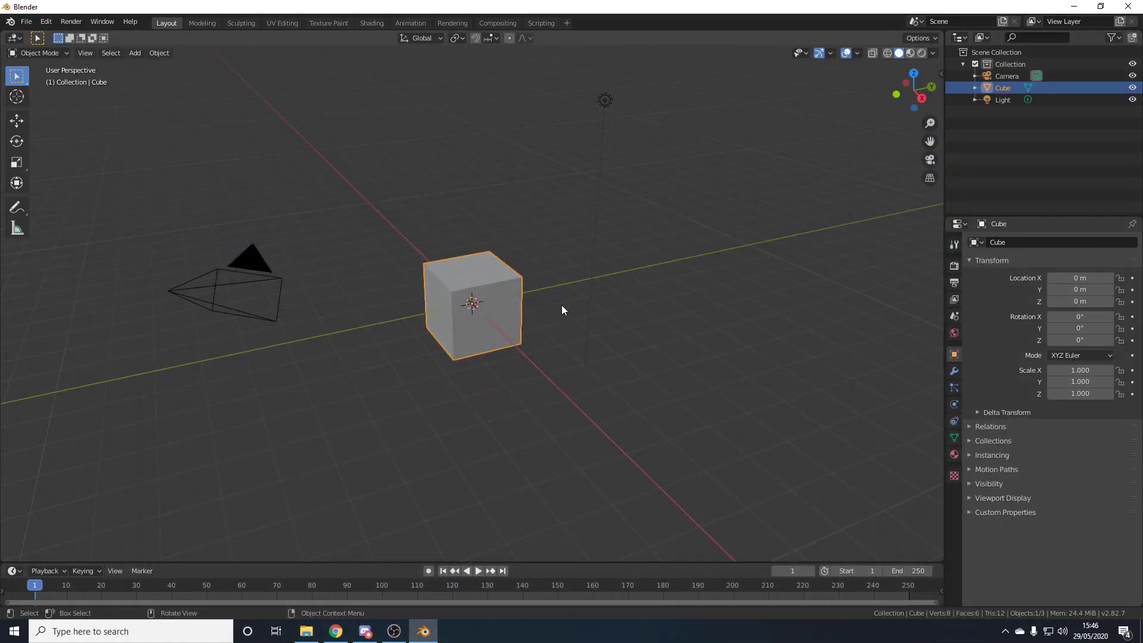
{"action": "left_click", "coordinate": [1075, 7]}
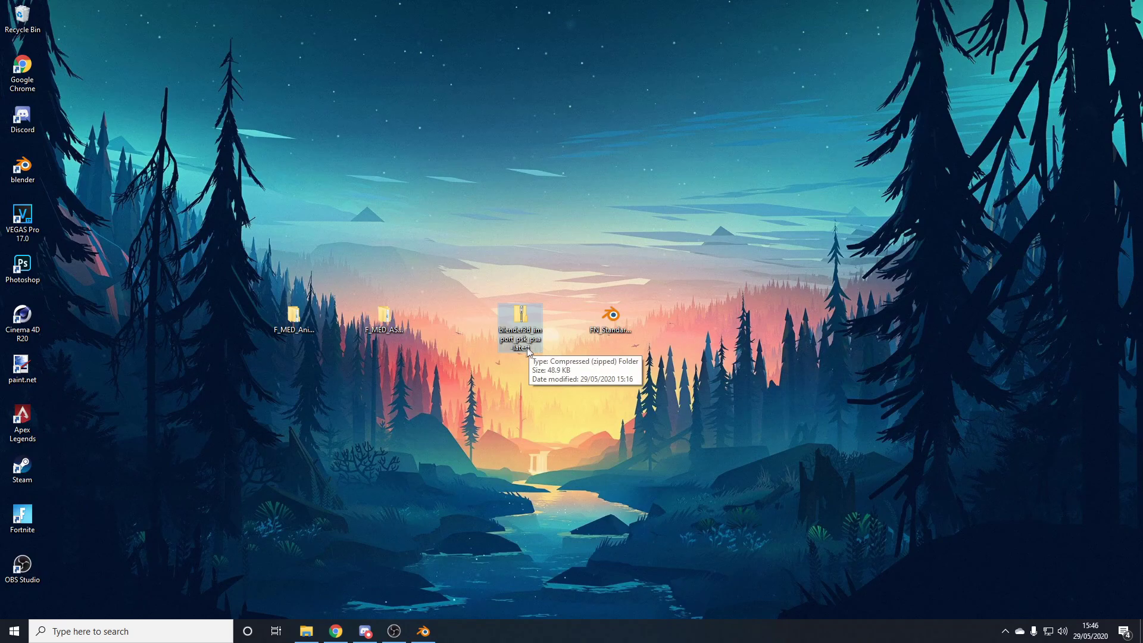
{"action": "right_click", "coordinate": [522, 326]}
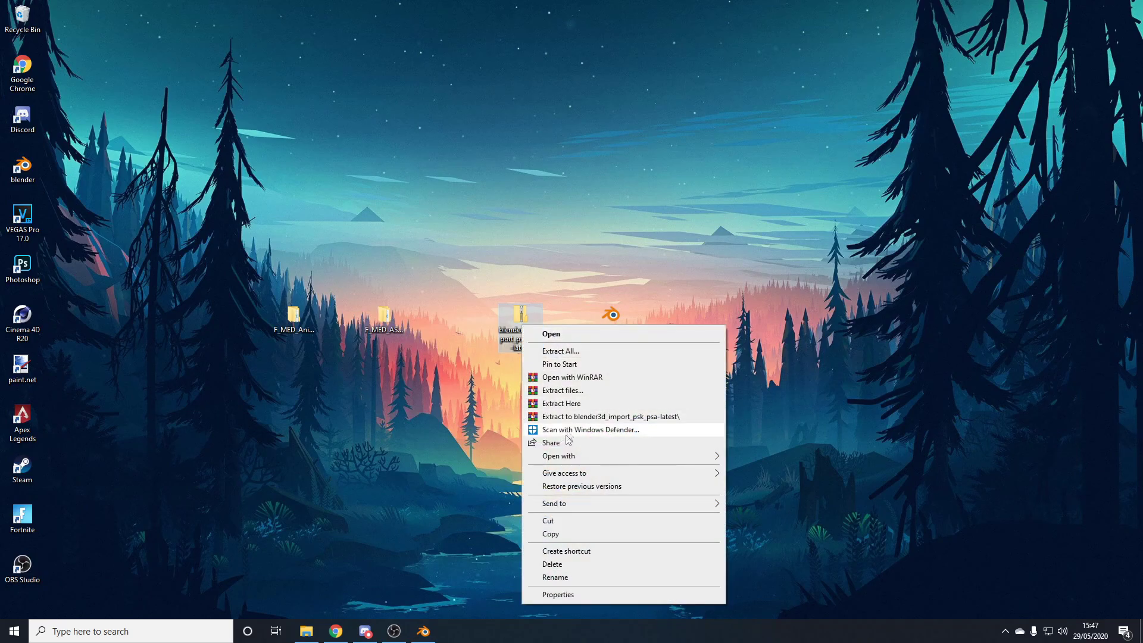
{"action": "double_click", "coordinate": [504, 317]}
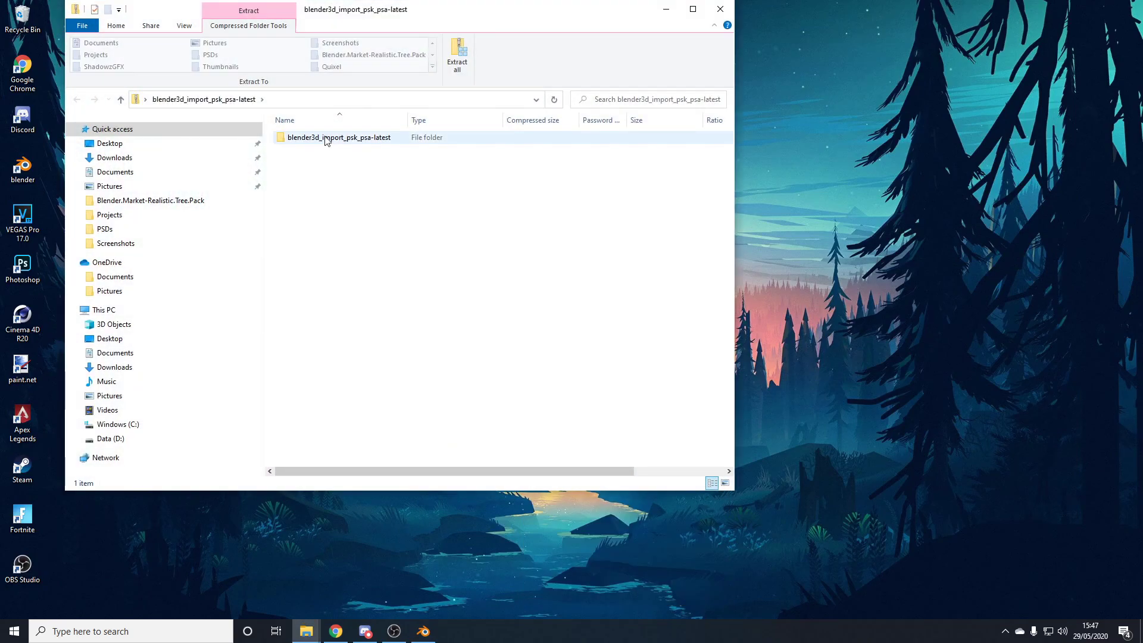
{"action": "left_click_drag", "start_coordinate": [339, 137], "coordinate": [817, 237]}
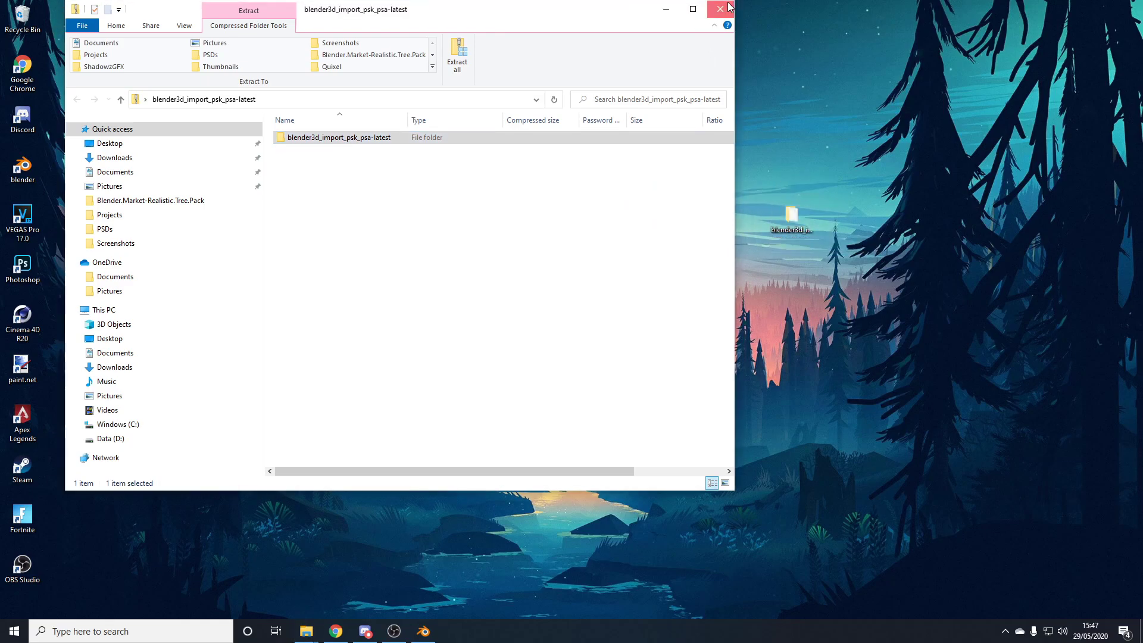
{"action": "left_click", "coordinate": [720, 9]}
Step: Move io_import_scene_unreal_psa_psk_280.py from the extracted folder's addons subfolder onto the desktop and close the folder window
{"action": "left_click", "coordinate": [802, 234]}
{"action": "double_click", "coordinate": [802, 235]}
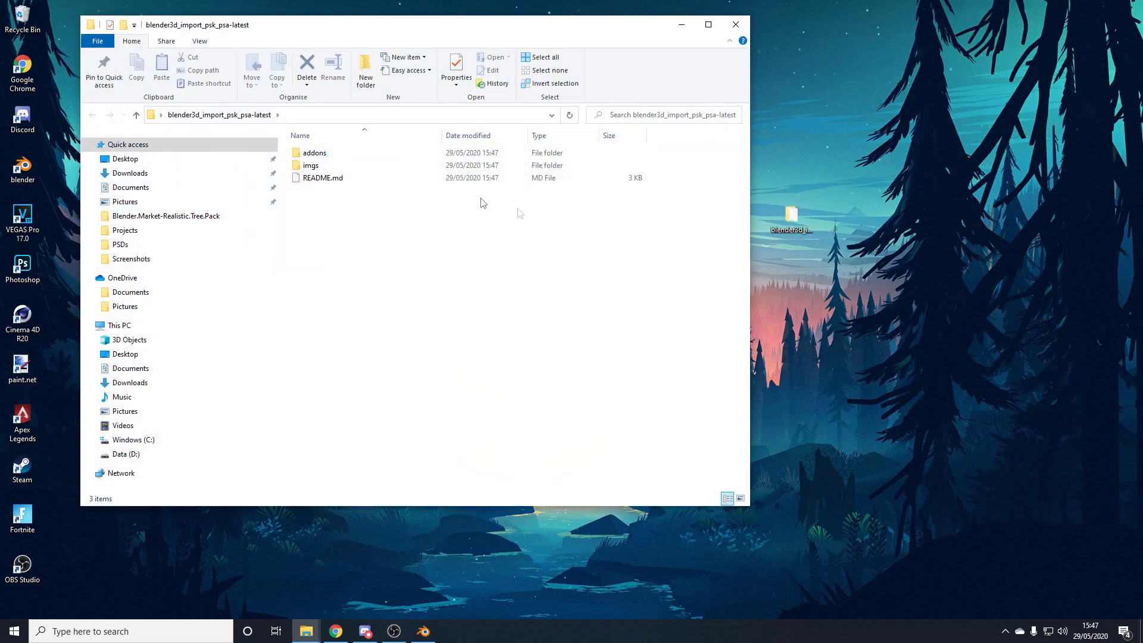
{"action": "left_click", "coordinate": [361, 153]}
{"action": "double_click", "coordinate": [352, 153]}
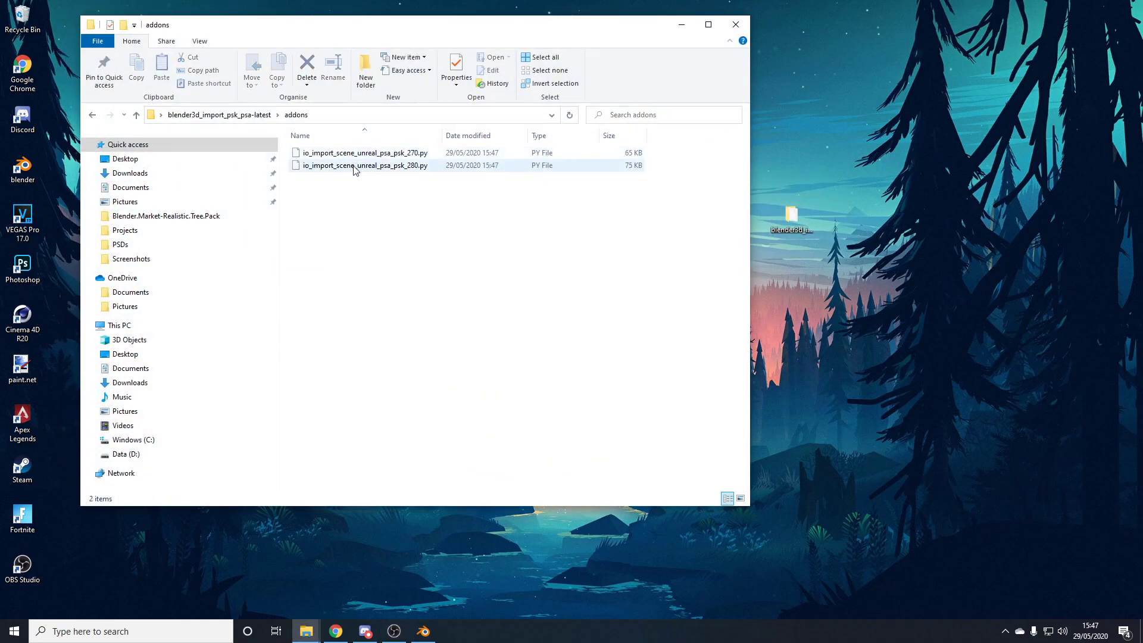
{"action": "left_click", "coordinate": [391, 154]}
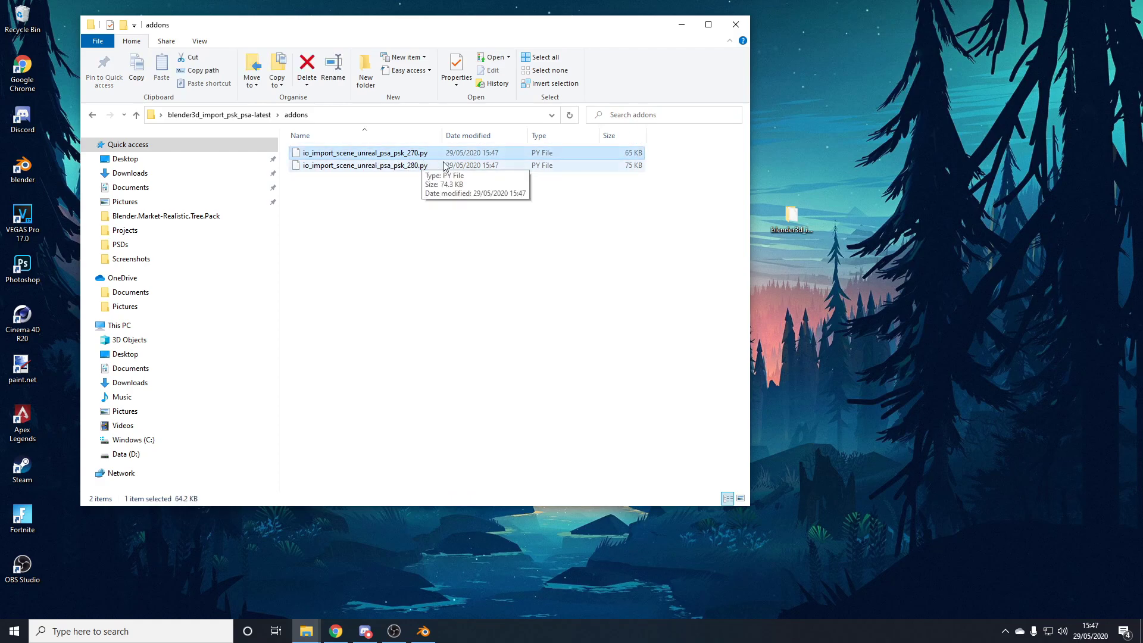
{"action": "left_click", "coordinate": [413, 177]}
{"action": "left_click", "coordinate": [413, 166]}
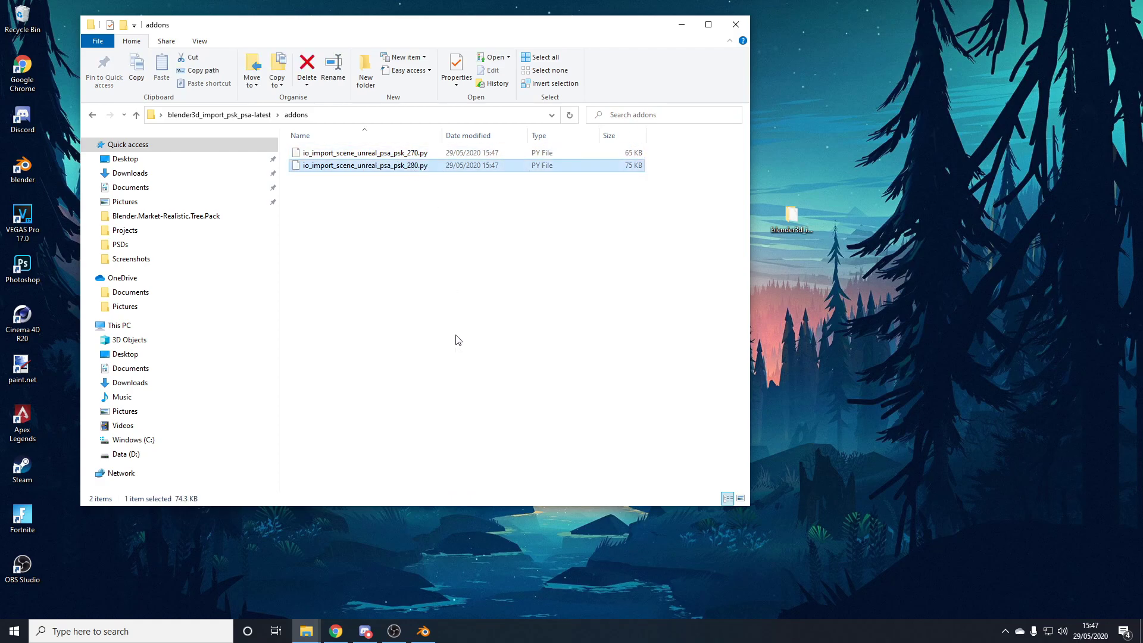
{"action": "left_click", "coordinate": [411, 155]}
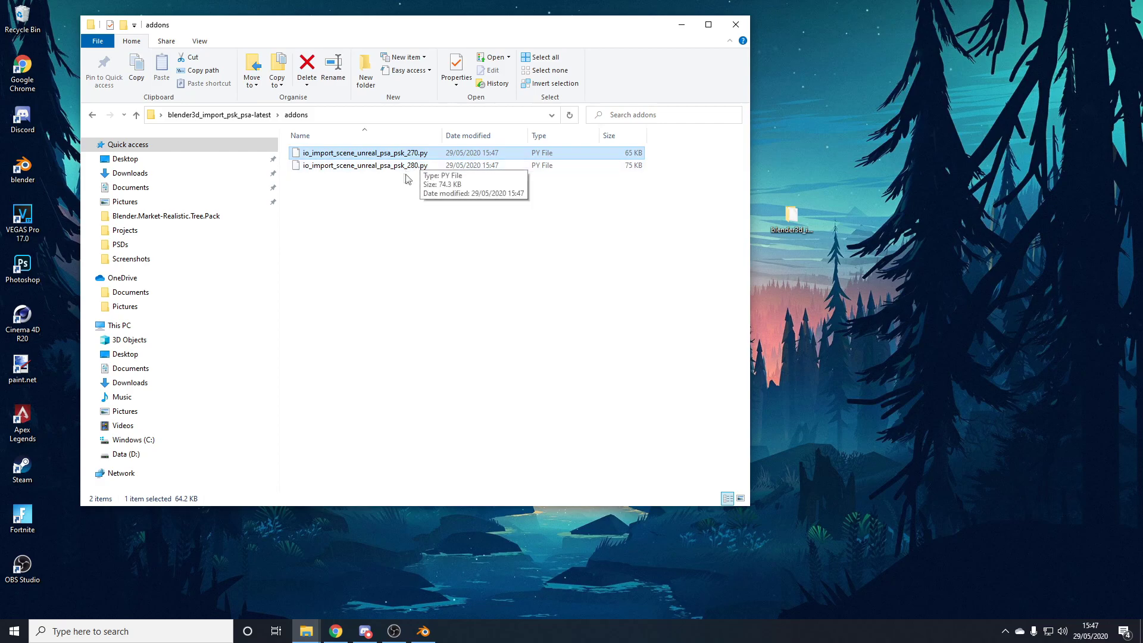
{"action": "left_click", "coordinate": [416, 168]}
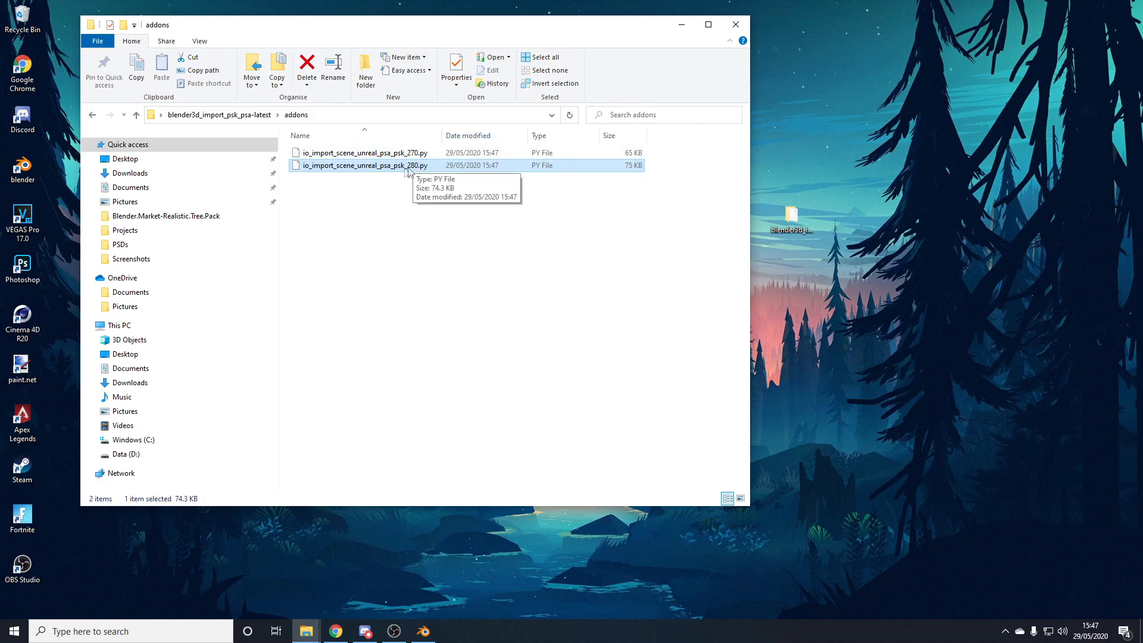
{"action": "left_click_drag", "start_coordinate": [411, 171], "coordinate": [453, 198]}
{"action": "left_click_drag", "start_coordinate": [861, 197], "coordinate": [950, 169]}
{"action": "left_click", "coordinate": [736, 25]}
Step: Delete the extracted addon folder and its ZIP from the desktop, and place the 280 script beside the other project files
{"action": "left_click", "coordinate": [787, 225]}
{"action": "key", "text": "Delete"}
{"action": "left_click", "coordinate": [536, 317]}
{"action": "key", "text": "Delete"}
{"action": "left_click_drag", "start_coordinate": [971, 120], "coordinate": [530, 316]}
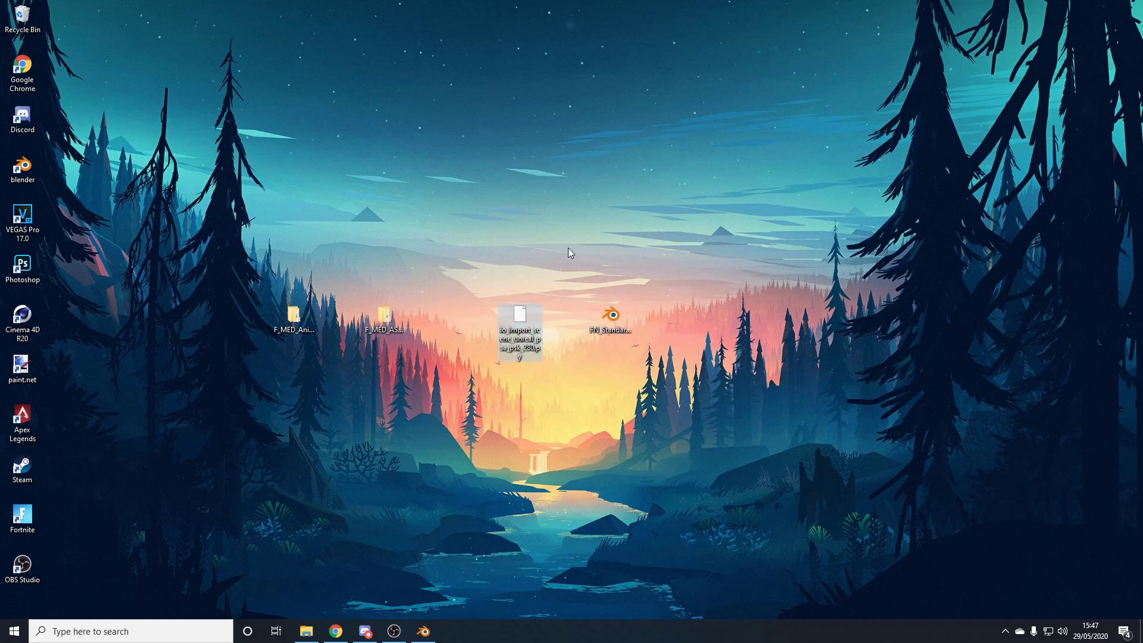
Step: Switch to Blender and install io_import_scene_unreal_psa_psk_280.py from the desktop as an add-on
{"action": "left_click", "coordinate": [423, 631]}
{"action": "left_click", "coordinate": [26, 22]}
{"action": "mouse_move", "coordinate": [46, 21]}
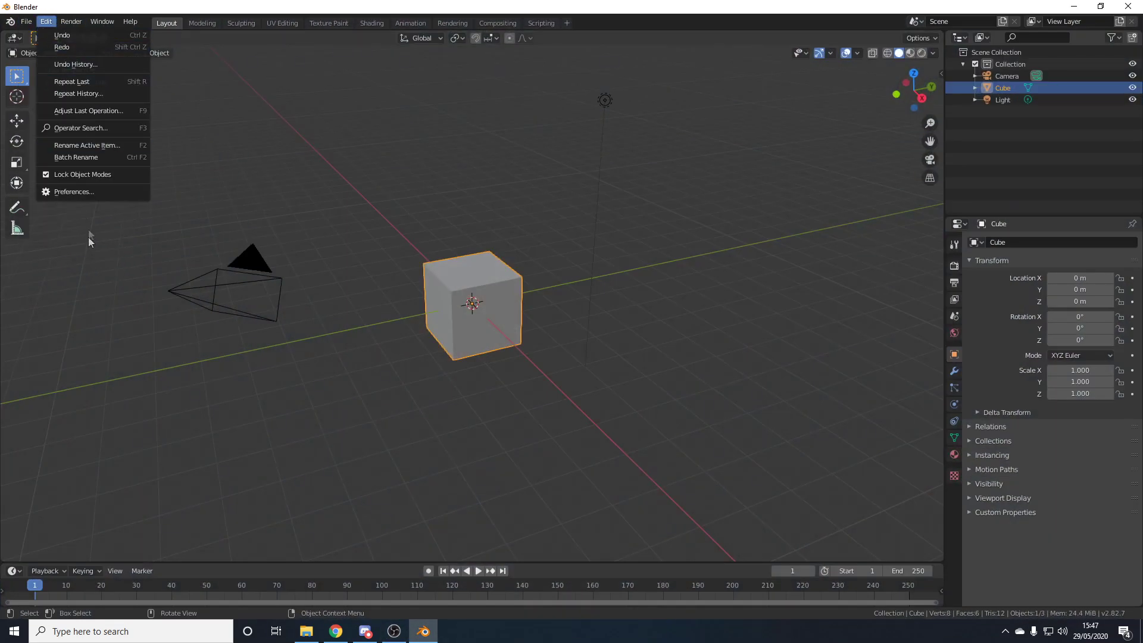
{"action": "left_click", "coordinate": [84, 193]}
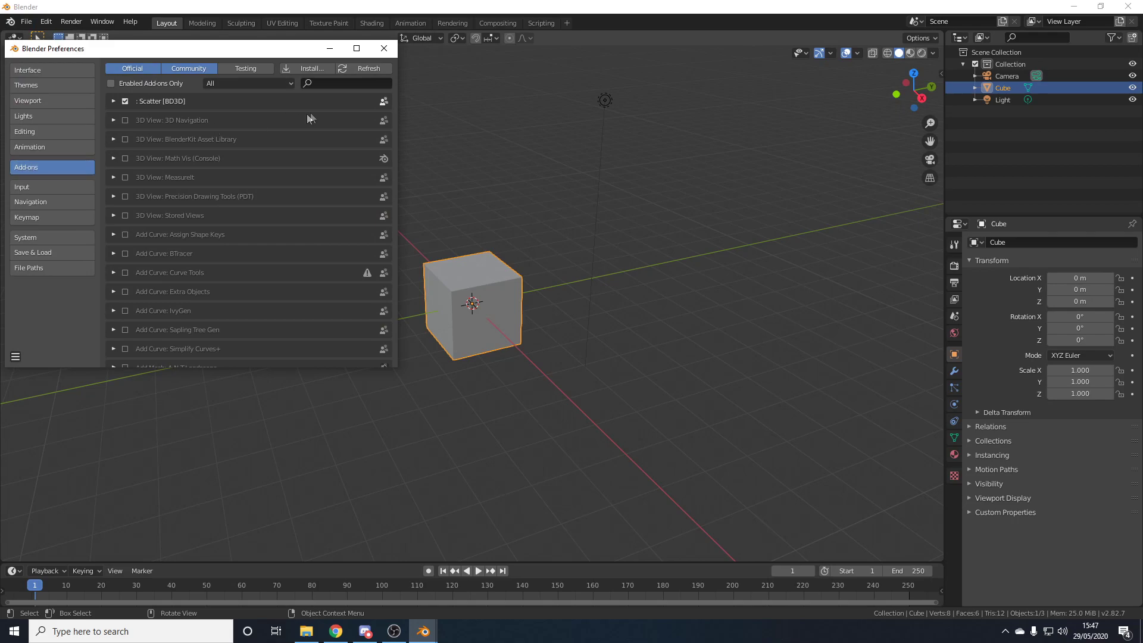
{"action": "left_click", "coordinate": [305, 70]}
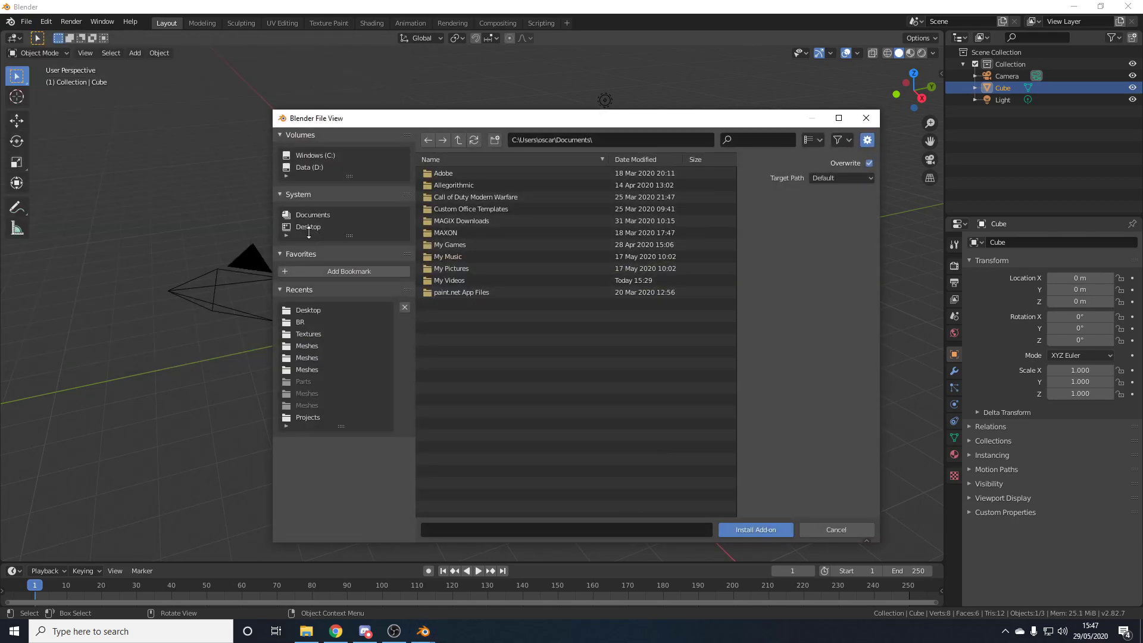
{"action": "left_click", "coordinate": [308, 310]}
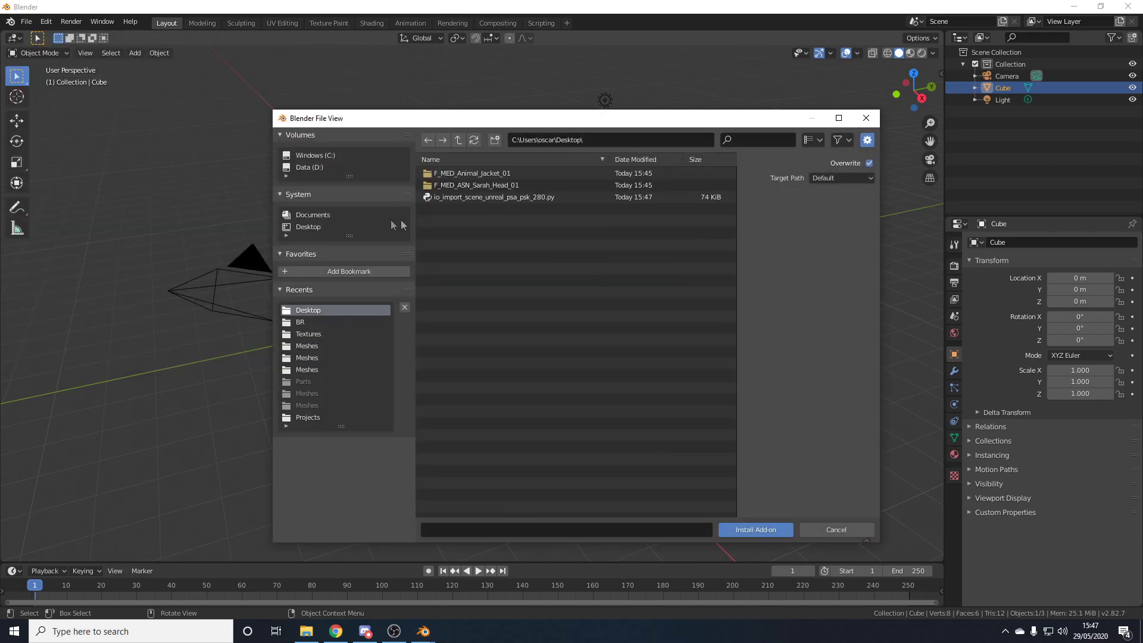
{"action": "double_click", "coordinate": [508, 200]}
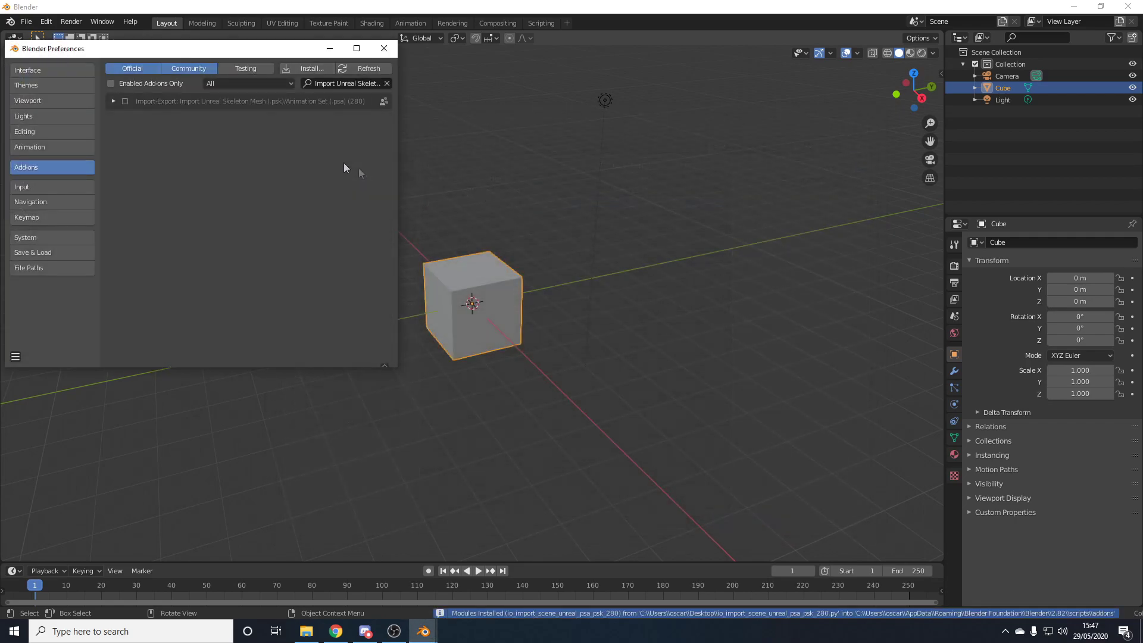
Step: Enable the Import Unreal Skeleton Mesh (.psk)/Animation Set (.psa) (280) add-on and close the preferences
{"action": "left_click", "coordinate": [125, 102]}
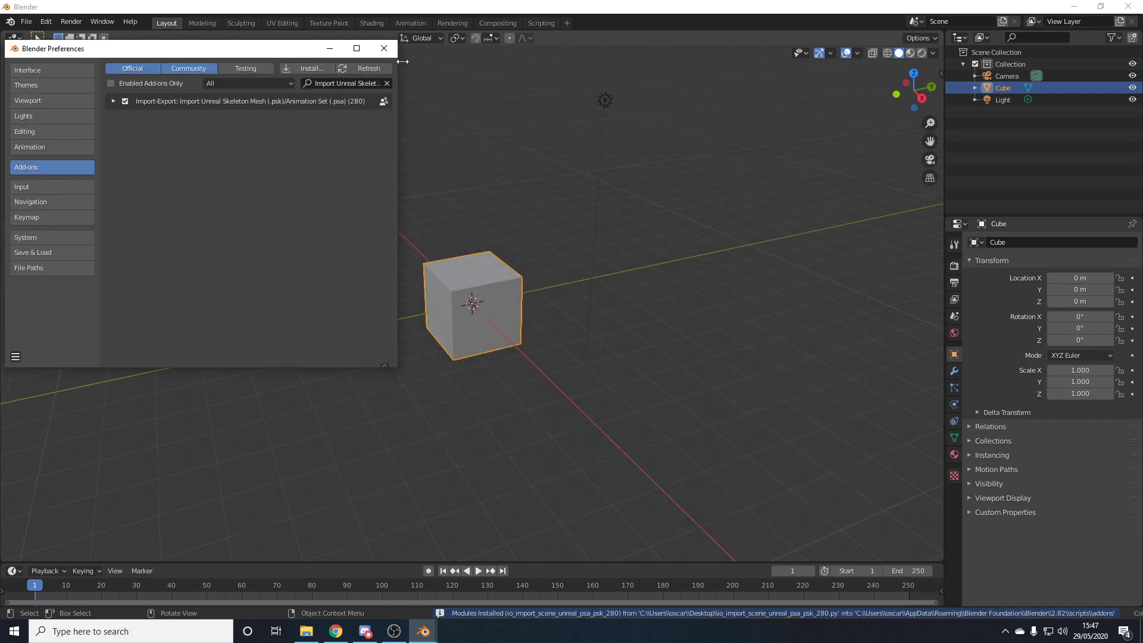
{"action": "left_click", "coordinate": [384, 48]}
{"action": "left_click", "coordinate": [11, 22]}
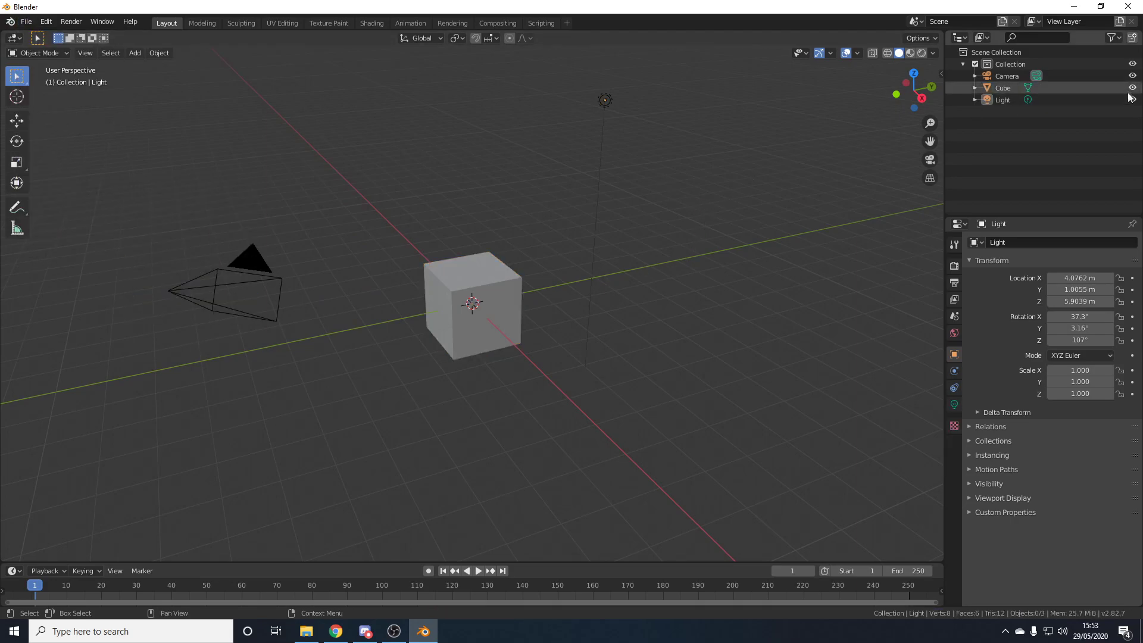
Step: Delete the default camera, cube and light from the scene
{"action": "key", "text": "a"}
{"action": "right_click", "coordinate": [1001, 80]}
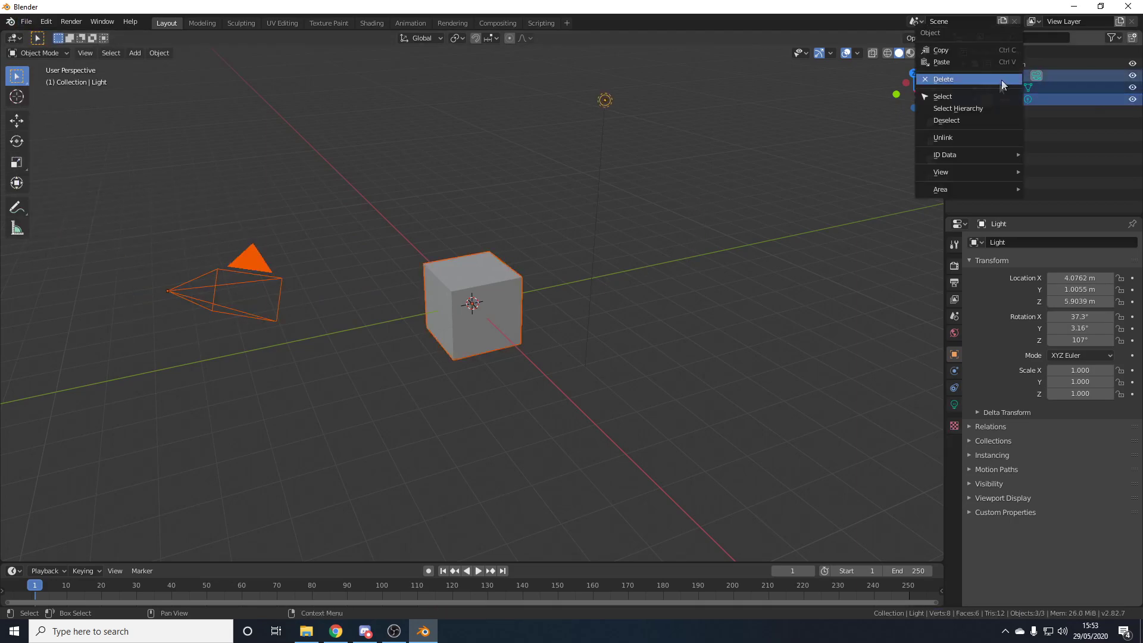
{"action": "left_click", "coordinate": [966, 79]}
Step: Import F_MED_Animal_Jacket.psk as a skeleton mesh from the Meshes folder of F_MED_Animal_Jacket_01 on the desktop
{"action": "middle_click_drag", "start_coordinate": [593, 250], "coordinate": [574, 309], "text": "shift"}
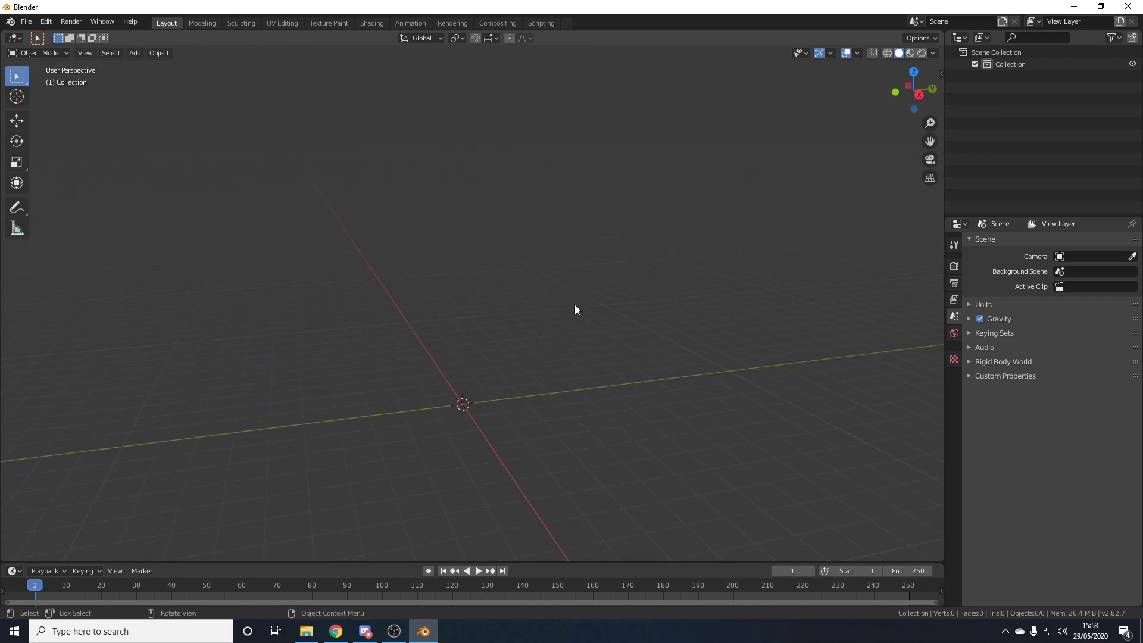
{"action": "middle_click_drag", "start_coordinate": [366, 264], "coordinate": [352, 307], "text": "shift"}
{"action": "left_click", "coordinate": [26, 21]}
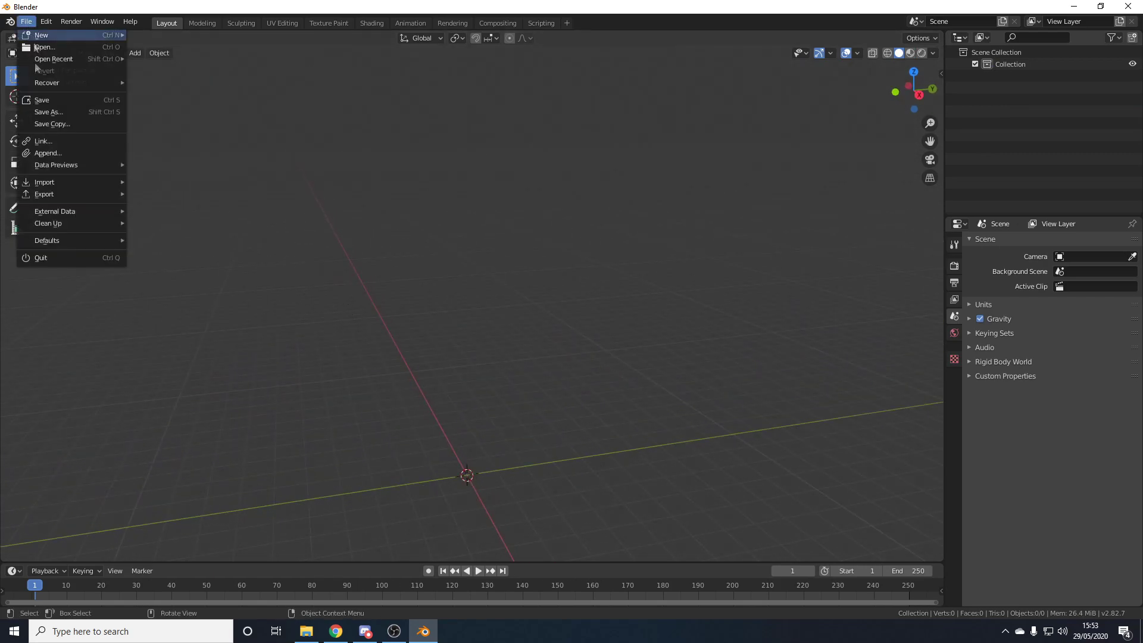
{"action": "mouse_move", "coordinate": [41, 182]}
{"action": "left_click", "coordinate": [223, 302]}
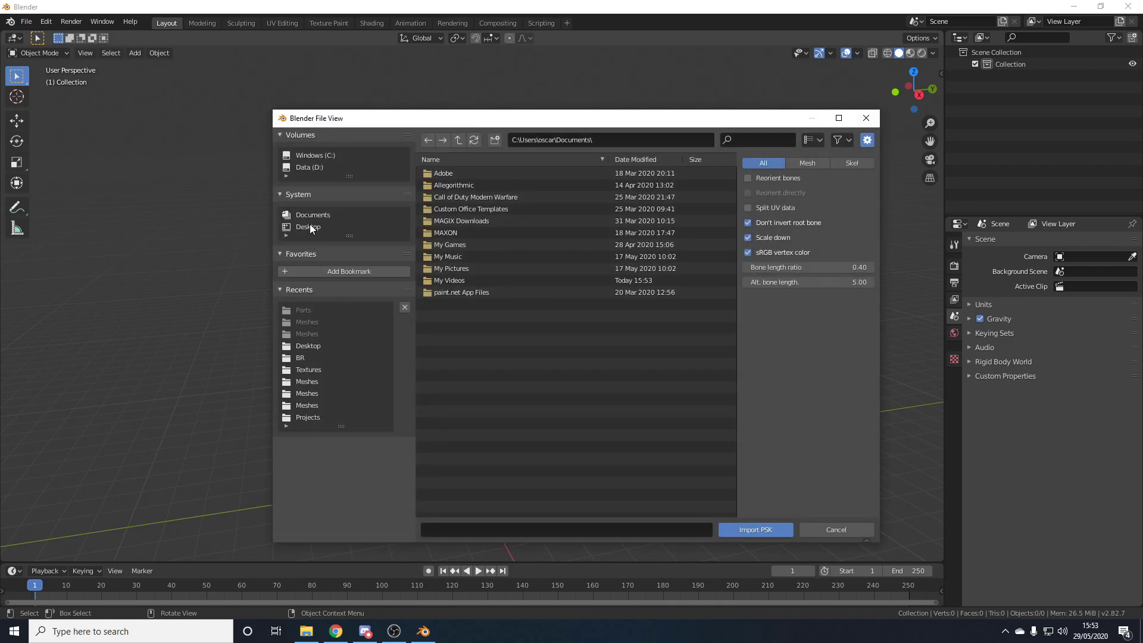
{"action": "left_click", "coordinate": [308, 227]}
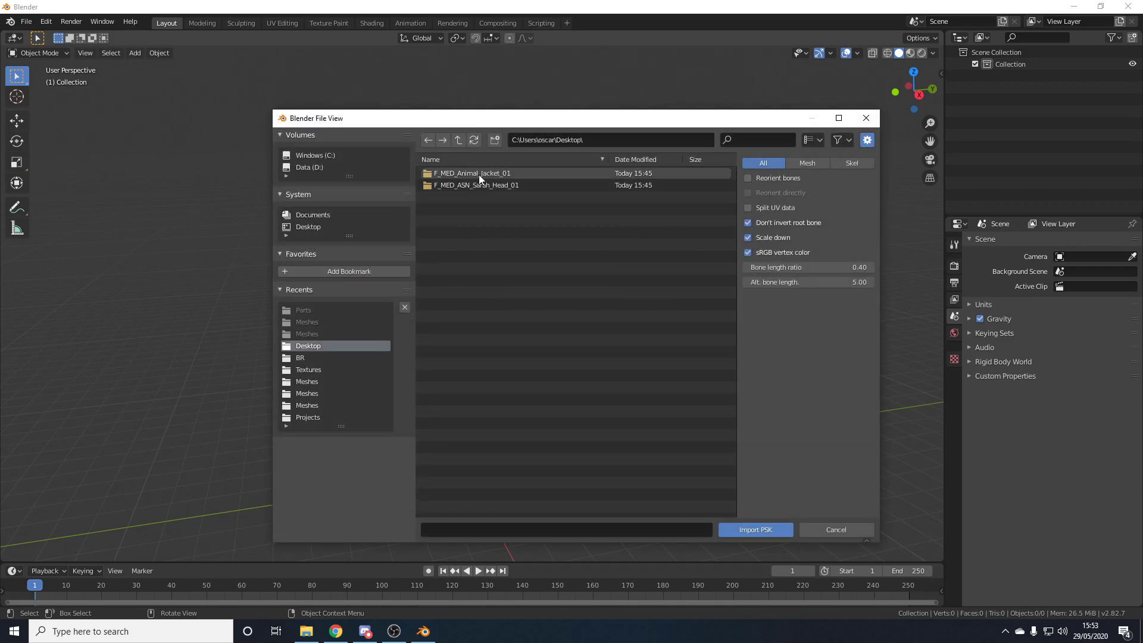
{"action": "left_click", "coordinate": [495, 176]}
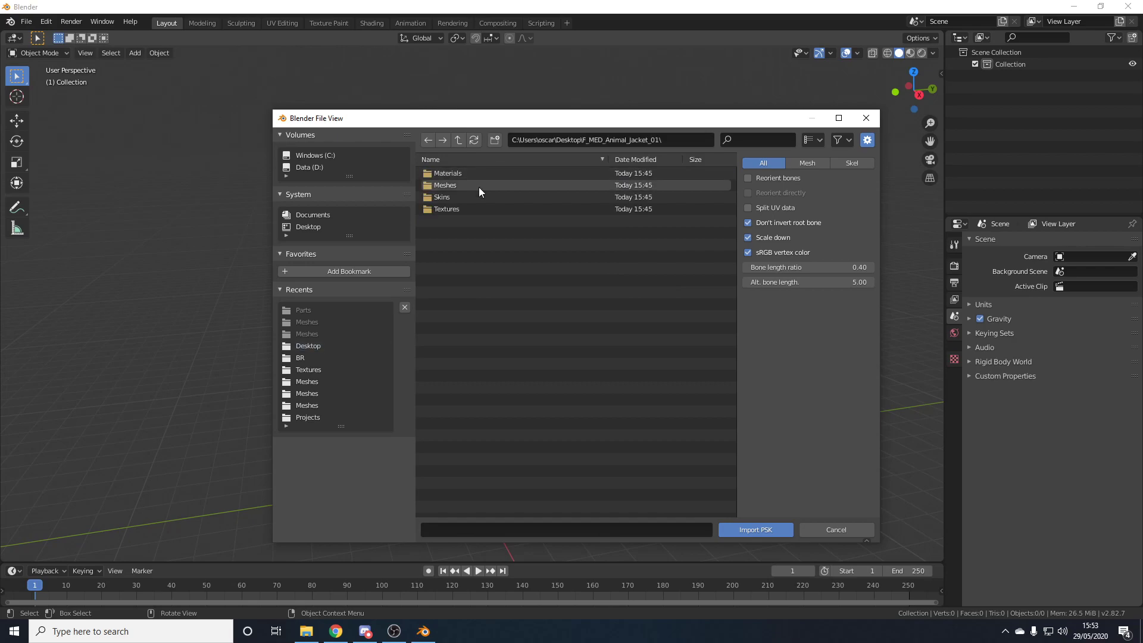
{"action": "left_click", "coordinate": [479, 187]}
{"action": "double_click", "coordinate": [488, 184]}
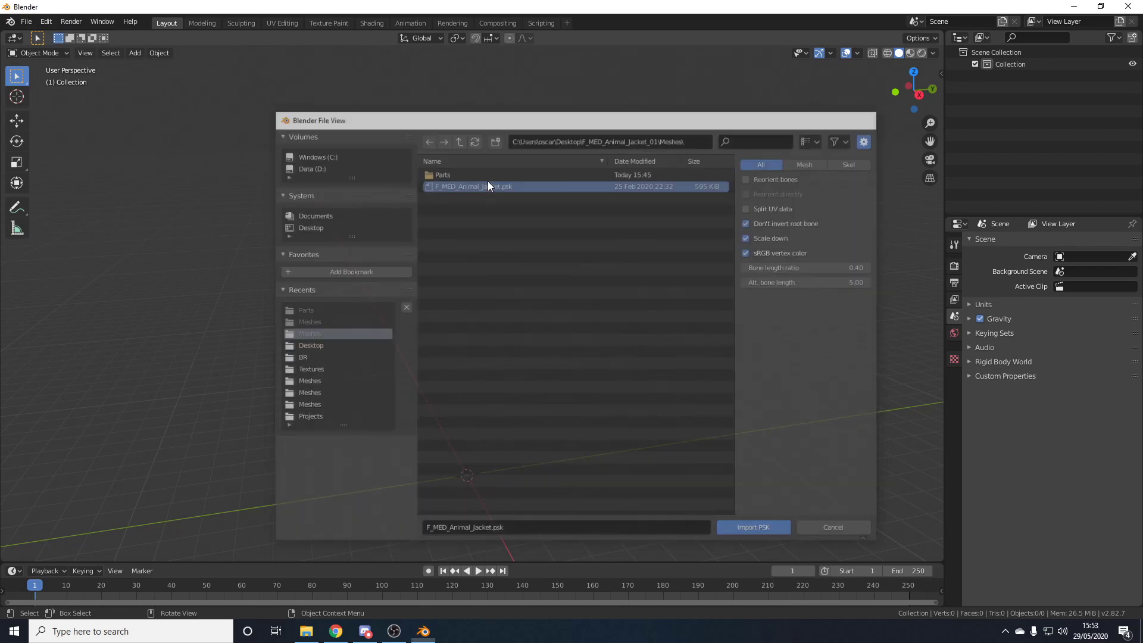
Step: Examine the imported jacket body and its armature from the front and at an angle
{"action": "middle_click_drag", "start_coordinate": [556, 224], "coordinate": [524, 287]}
{"action": "scroll", "coordinate": [427, 330], "scroll_direction": "up", "scroll_amount": 6}
{"action": "middle_click_drag", "start_coordinate": [427, 330], "coordinate": [511, 335]}
{"action": "scroll", "coordinate": [450, 323], "scroll_direction": "up", "scroll_amount": 3}
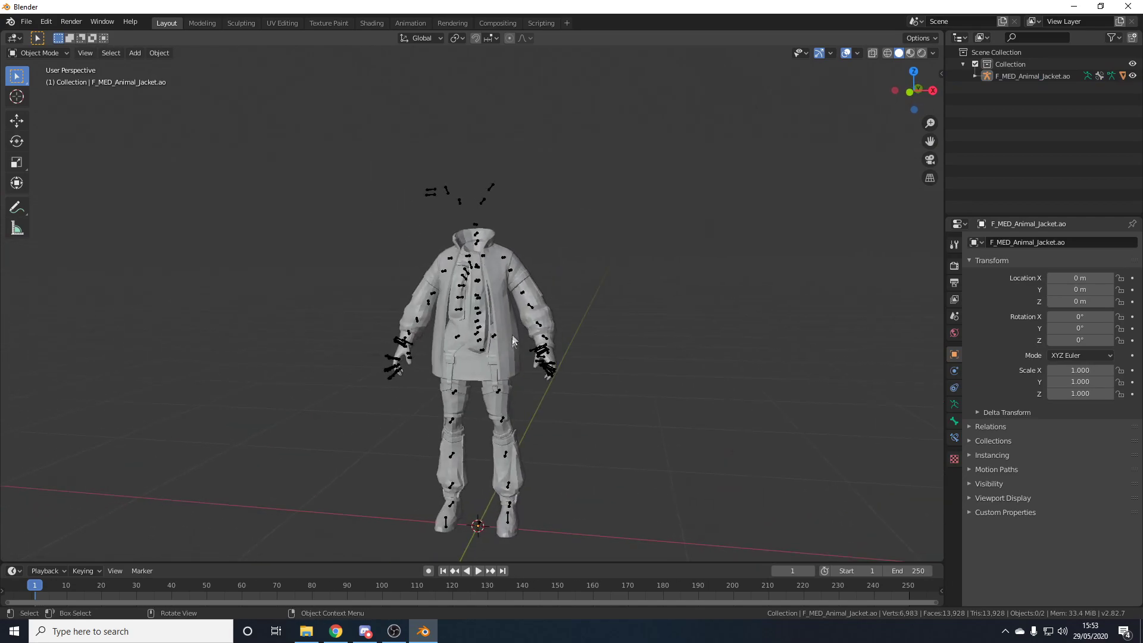
{"action": "scroll", "coordinate": [512, 335], "scroll_direction": "up", "scroll_amount": 2}
{"action": "middle_click_drag", "start_coordinate": [672, 297], "coordinate": [672, 240], "text": "shift"}
{"action": "scroll", "coordinate": [530, 285], "scroll_direction": "down", "scroll_amount": 2}
{"action": "middle_click_drag", "start_coordinate": [531, 285], "coordinate": [645, 306]}
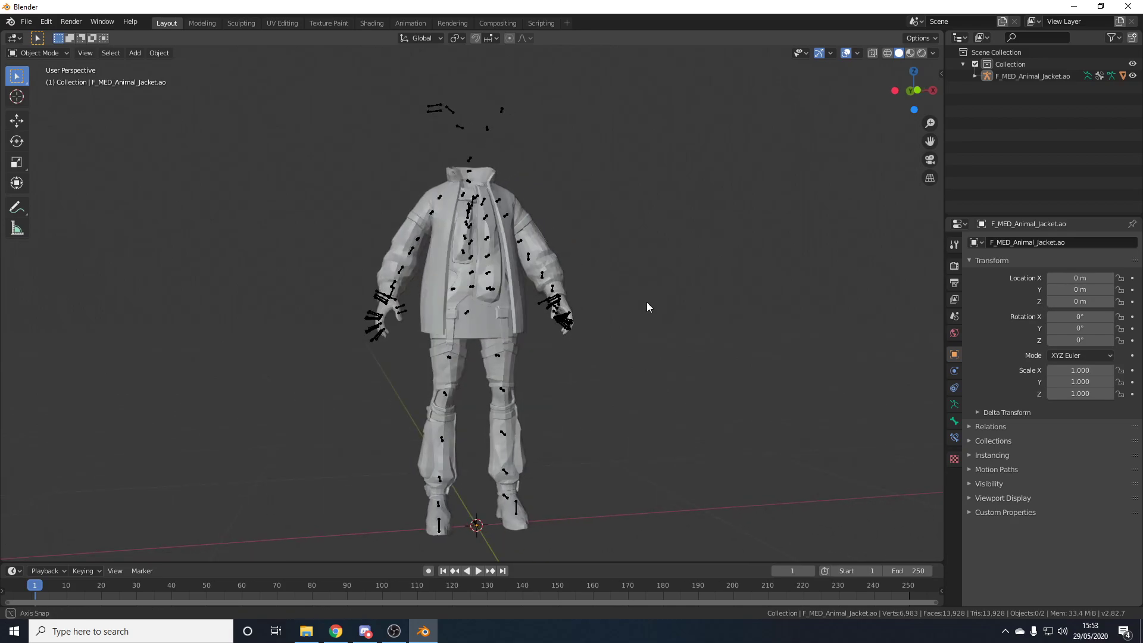
Step: Import F_MED_ASN_Sarah_Head_01.psk as a skeleton mesh from the Meshes folder of F_MED_ASN_Sarah_Head_01 on the desktop
{"action": "left_click", "coordinate": [26, 21]}
{"action": "mouse_move", "coordinate": [67, 189]}
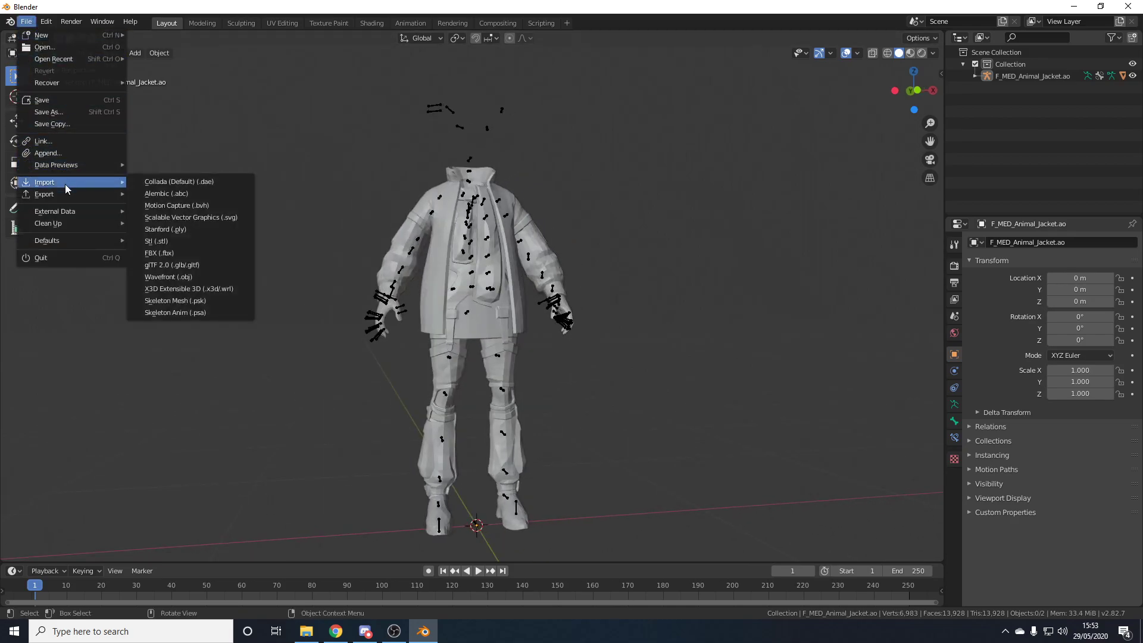
{"action": "left_click", "coordinate": [175, 300]}
{"action": "left_click", "coordinate": [308, 227]}
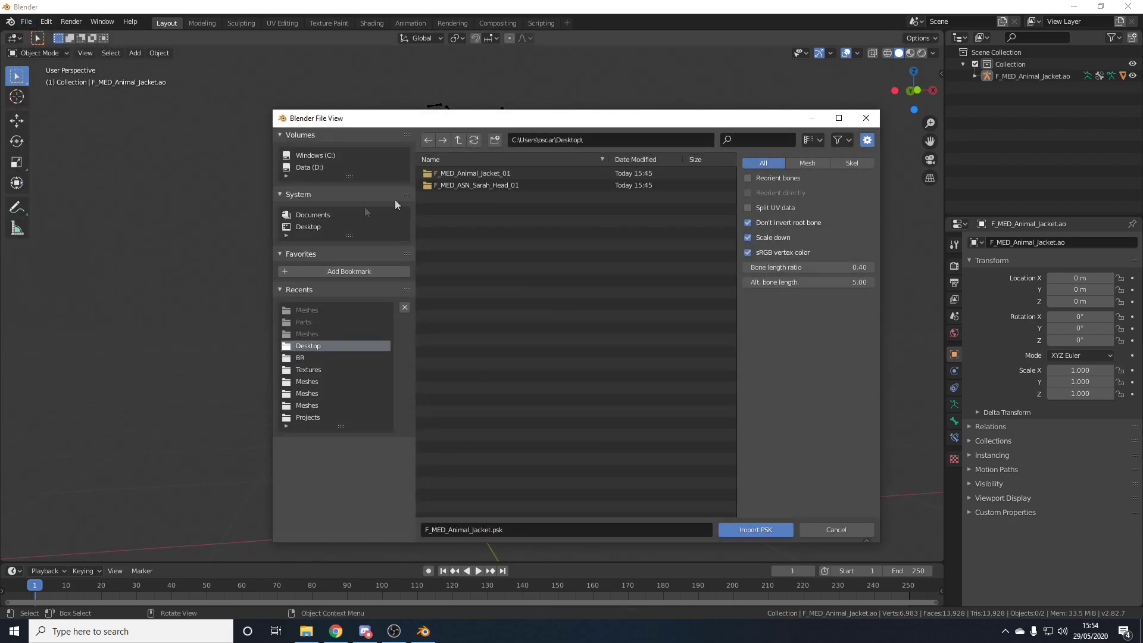
{"action": "double_click", "coordinate": [474, 184]}
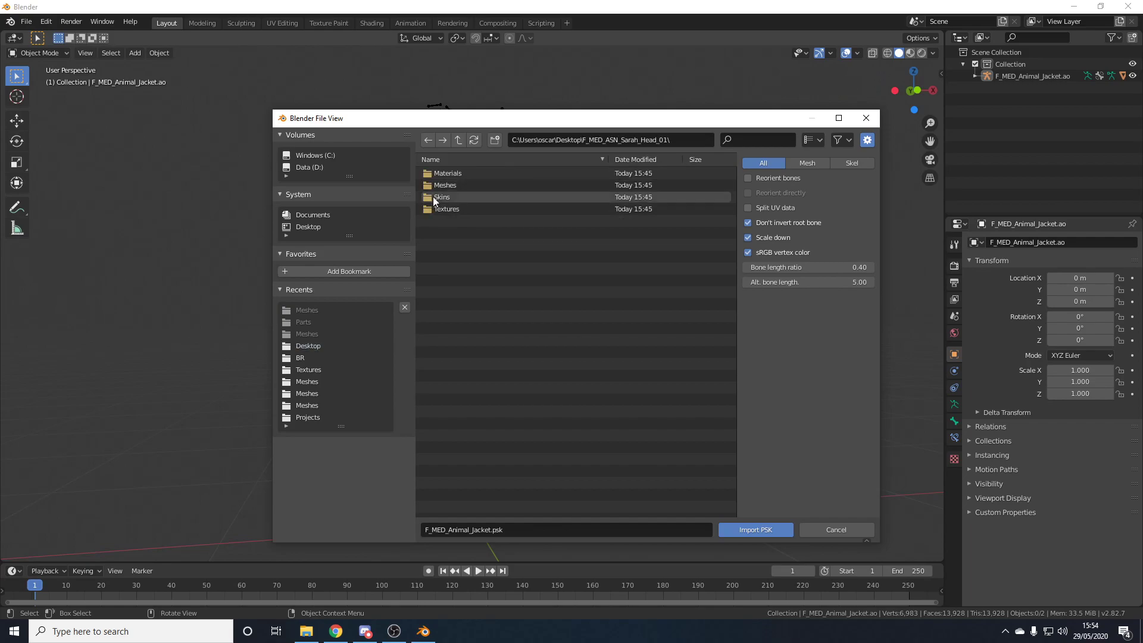
{"action": "double_click", "coordinate": [451, 182]}
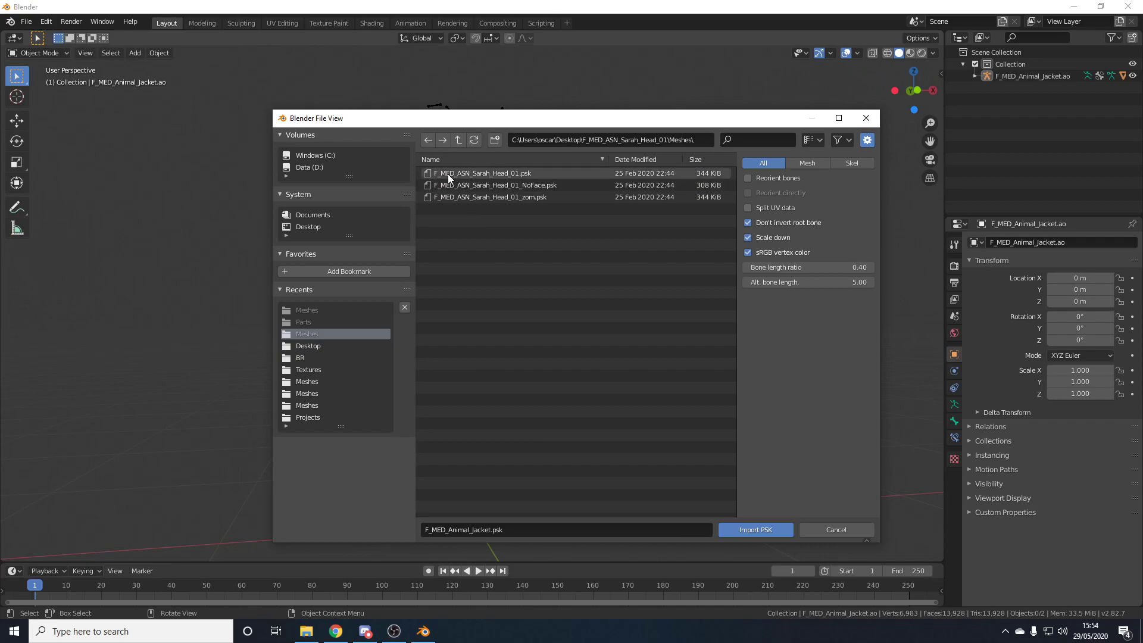
{"action": "double_click", "coordinate": [512, 174]}
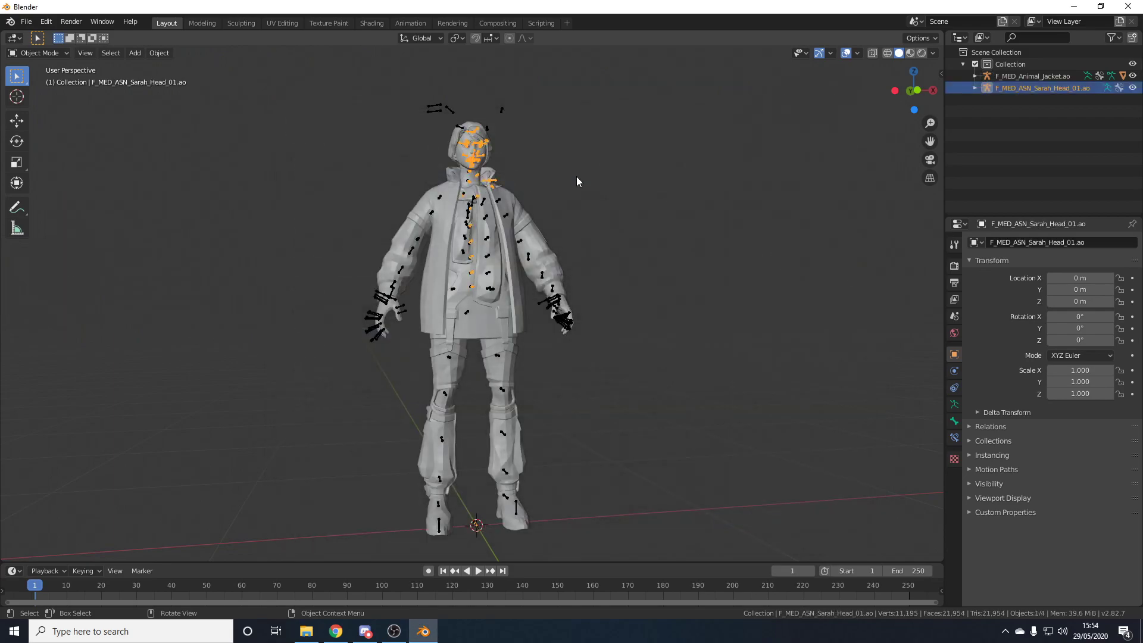
Step: Examine the imported head mesh and its hair up close from the front and at an angle
{"action": "scroll", "coordinate": [558, 202], "scroll_direction": "up", "scroll_amount": 5}
{"action": "middle_click_drag", "start_coordinate": [550, 253], "coordinate": [540, 353], "text": "shift"}
{"action": "scroll", "coordinate": [540, 353], "scroll_direction": "up", "scroll_amount": 2}
{"action": "middle_click_drag", "start_coordinate": [538, 275], "coordinate": [607, 251]}
{"action": "left_click", "coordinate": [630, 198]}
{"action": "left_click", "coordinate": [690, 172]}
{"action": "middle_click_drag", "start_coordinate": [691, 173], "coordinate": [655, 265]}
{"action": "left_click", "coordinate": [532, 149]}
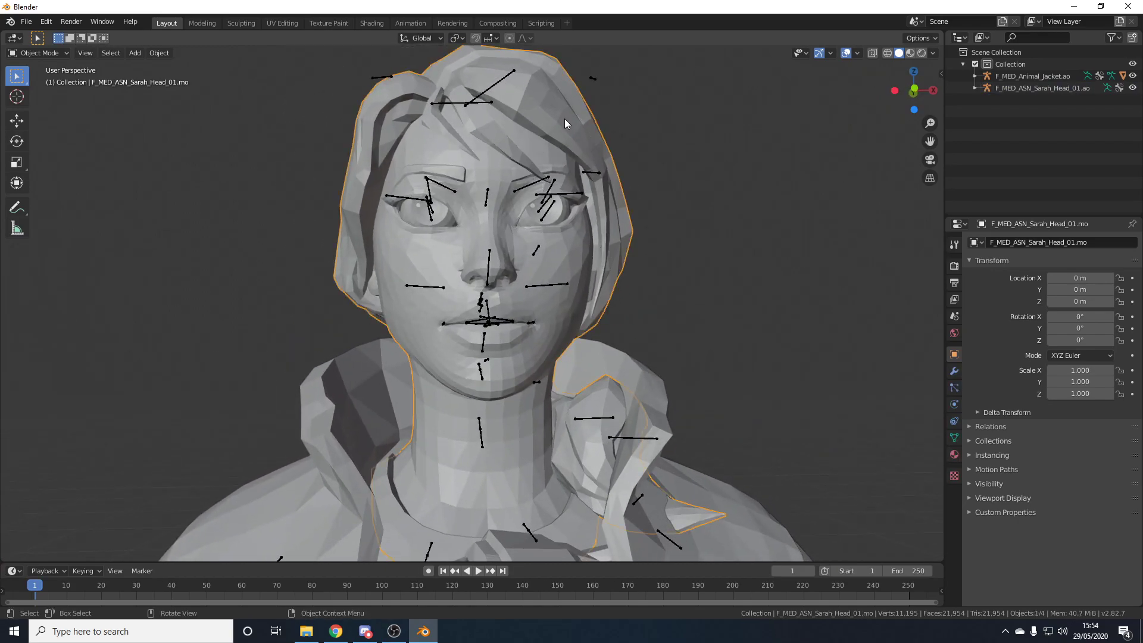
{"action": "scroll", "coordinate": [582, 210], "scroll_direction": "down", "scroll_amount": 2}
{"action": "left_click", "coordinate": [666, 238]}
{"action": "middle_click_drag", "start_coordinate": [666, 238], "coordinate": [611, 249]}
{"action": "scroll", "coordinate": [612, 249], "scroll_direction": "down", "scroll_amount": 2}
{"action": "scroll", "coordinate": [527, 258], "scroll_direction": "up", "scroll_amount": 4}
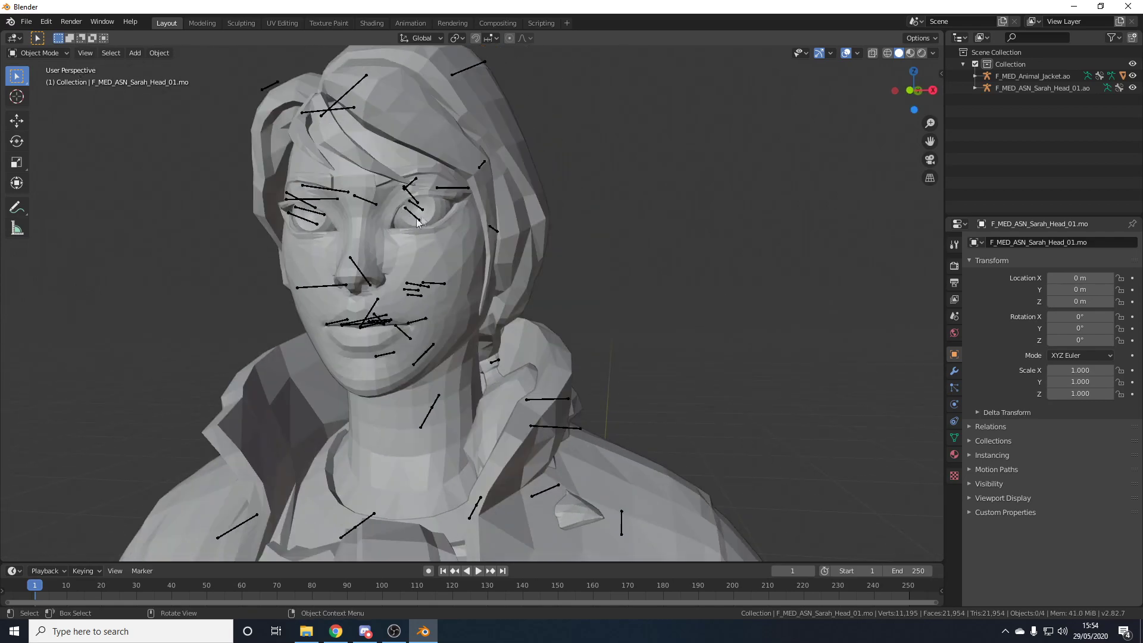
Step: Delete the vertices of all the linked hair pieces from the F_MED_ASN_Sarah_Head_01 mesh in Edit Mode and return to Object Mode
{"action": "left_click", "coordinate": [410, 87]}
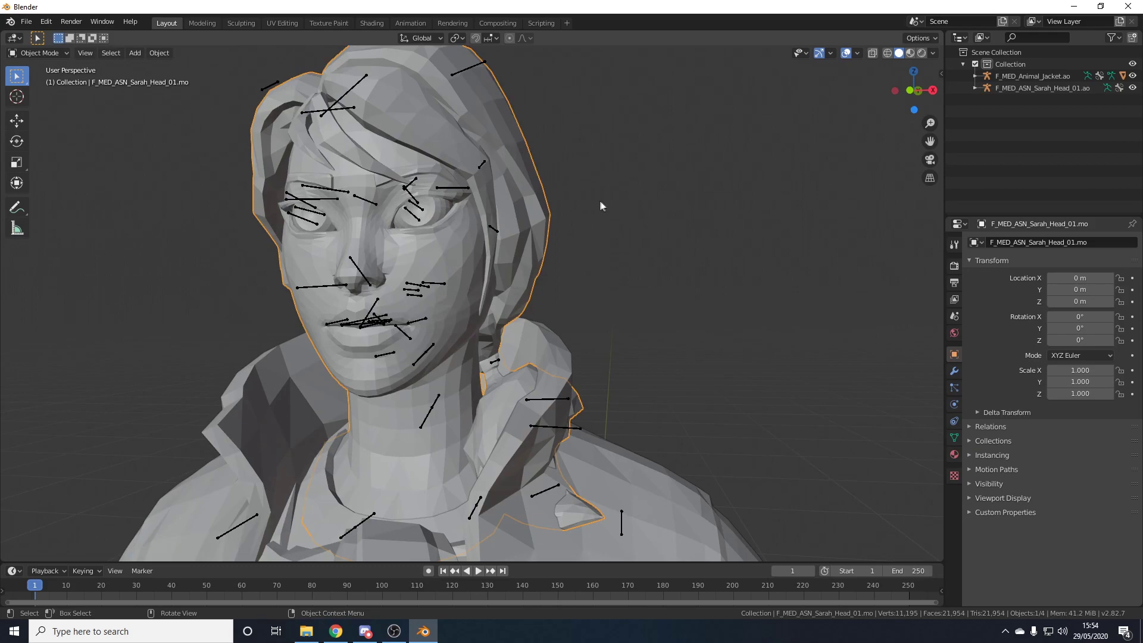
{"action": "key", "text": "Tab"}
{"action": "key", "text": "Tab"}
{"action": "scroll", "coordinate": [558, 252], "scroll_direction": "down", "scroll_amount": 3}
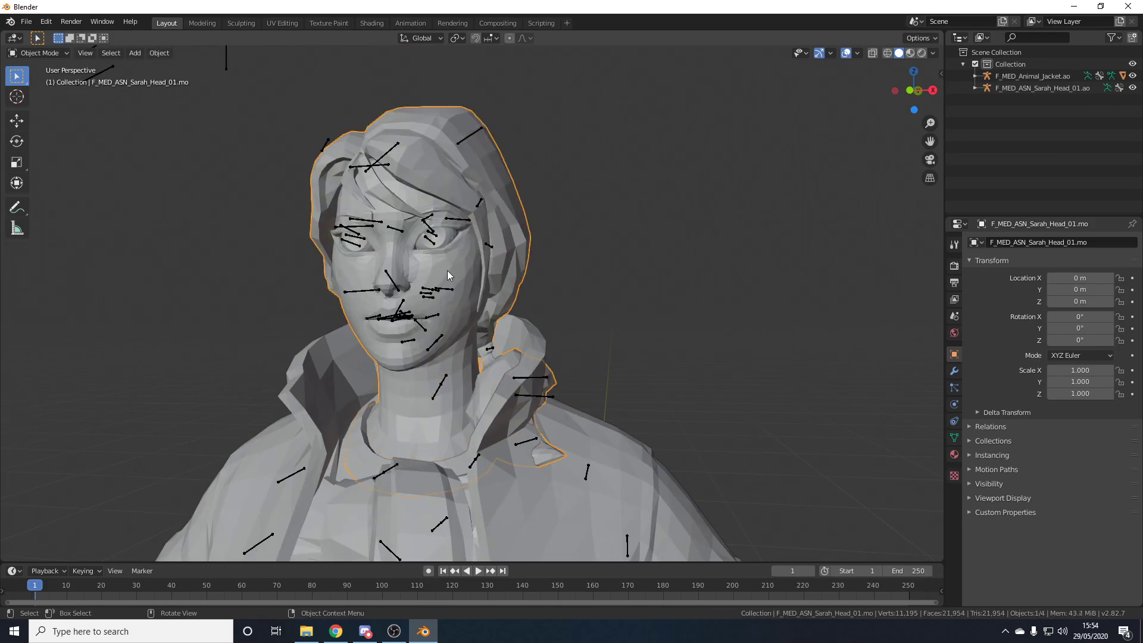
{"action": "key", "text": "Tab"}
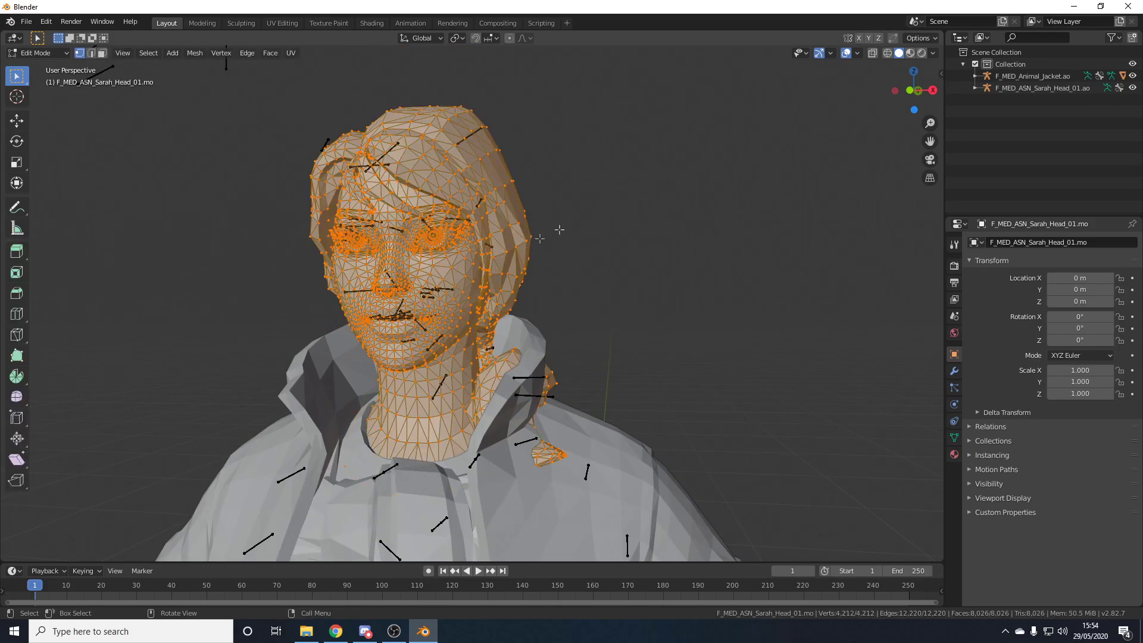
{"action": "left_click", "coordinate": [569, 214]}
{"action": "scroll", "coordinate": [555, 238], "scroll_direction": "up", "scroll_amount": 4}
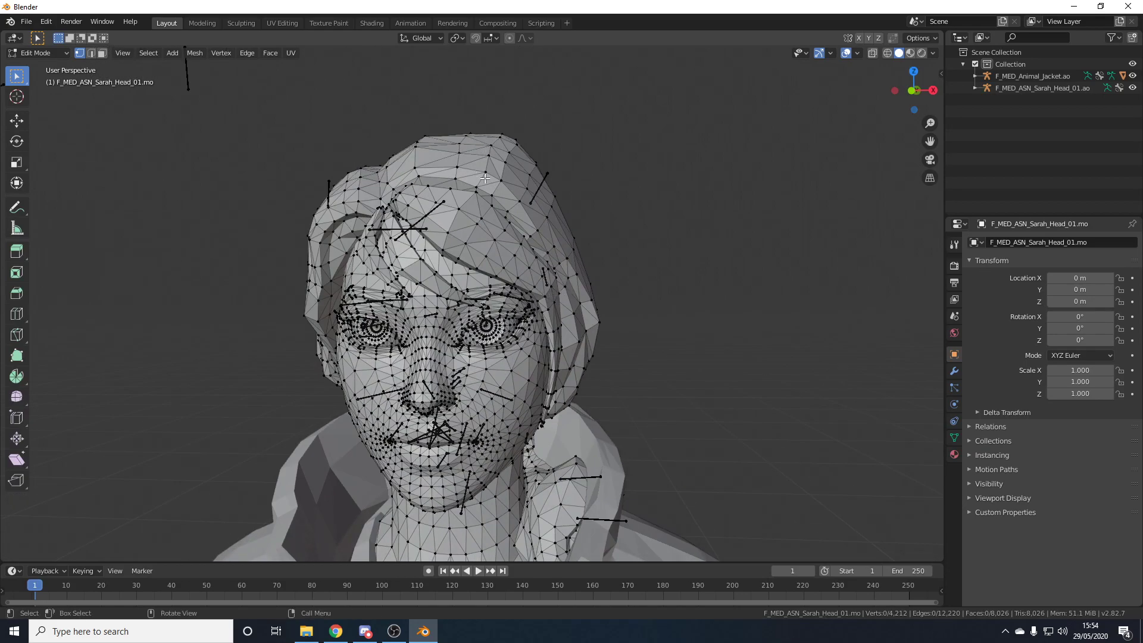
{"action": "key", "text": "l"}
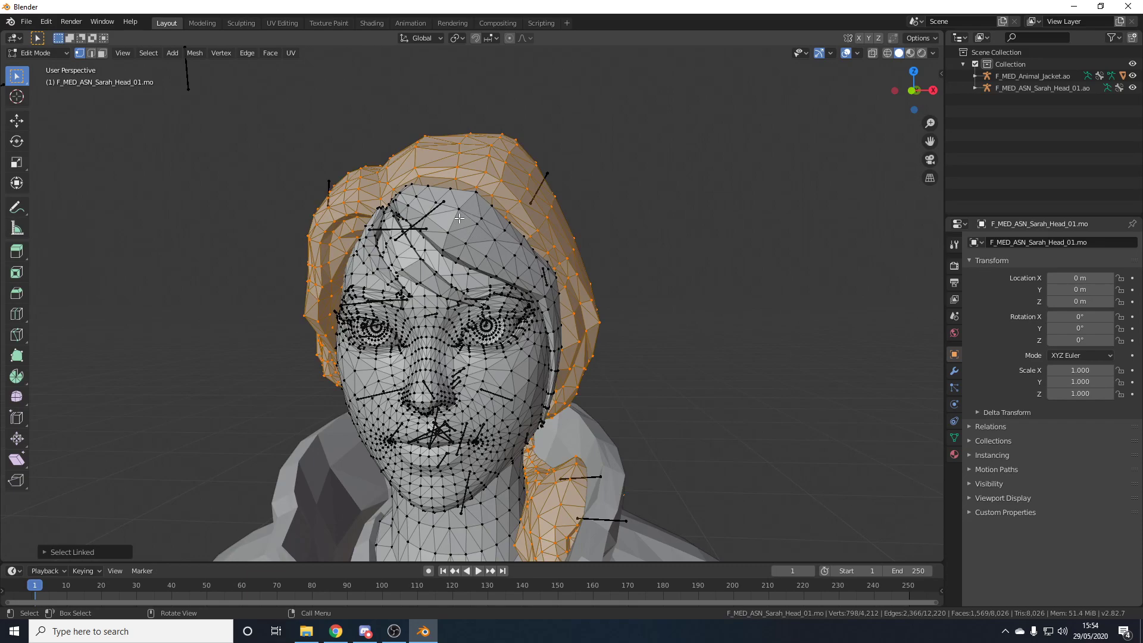
{"action": "key", "text": "l"}
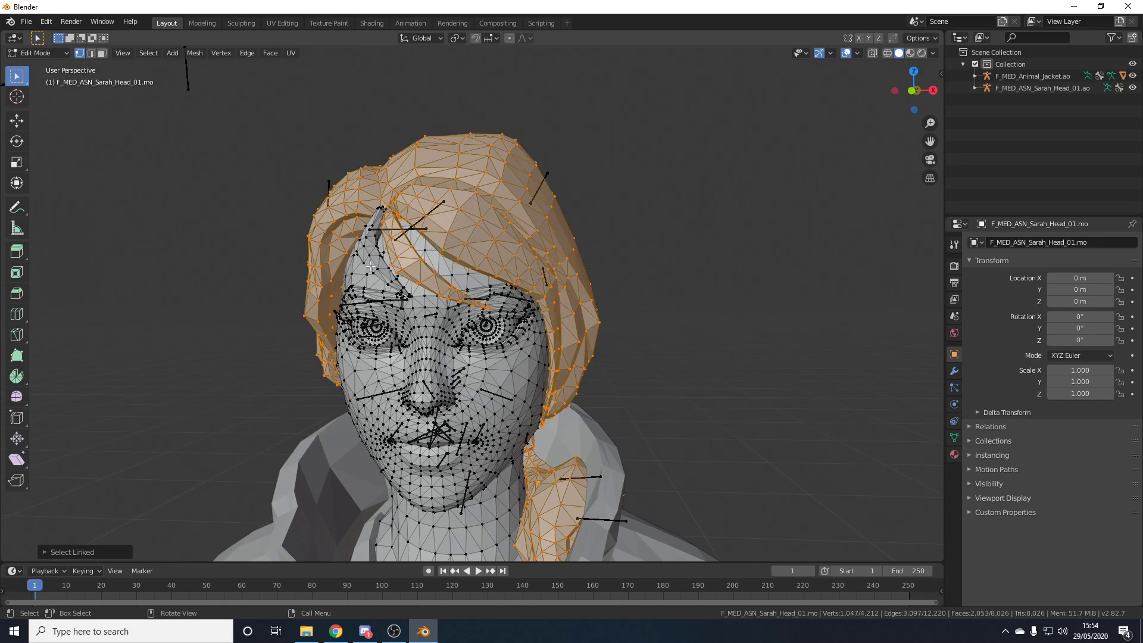
{"action": "key", "text": "x"}
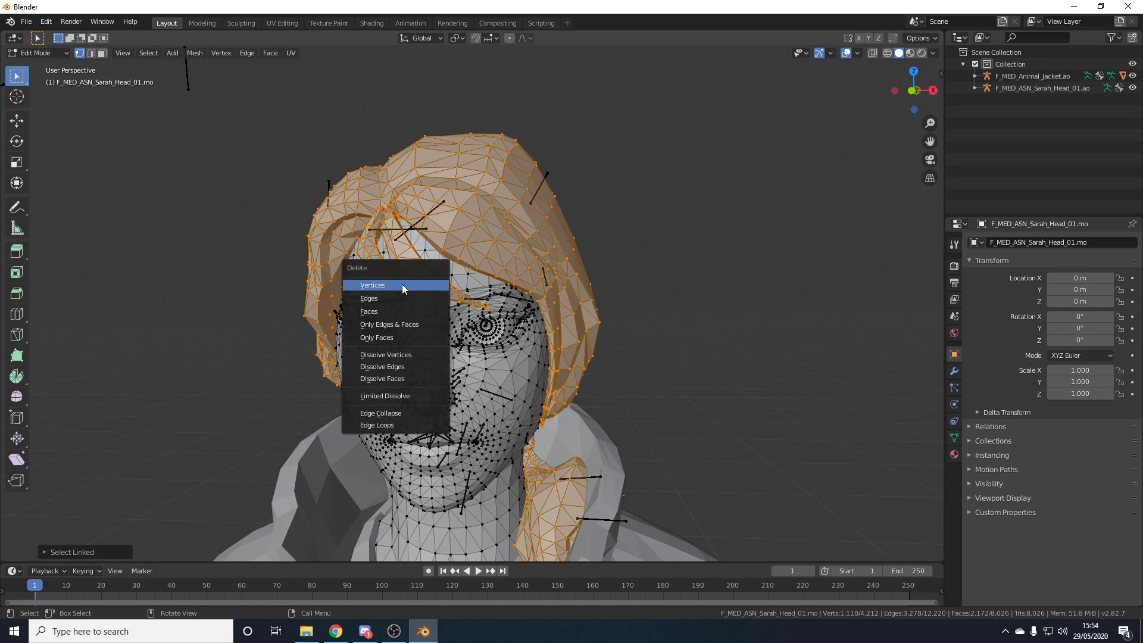
{"action": "left_click", "coordinate": [401, 286]}
{"action": "key", "text": "Tab"}
{"action": "scroll", "coordinate": [643, 325], "scroll_direction": "down", "scroll_amount": 2}
{"action": "left_click", "coordinate": [600, 311]}
{"action": "middle_click_drag", "start_coordinate": [598, 309], "coordinate": [674, 309]}
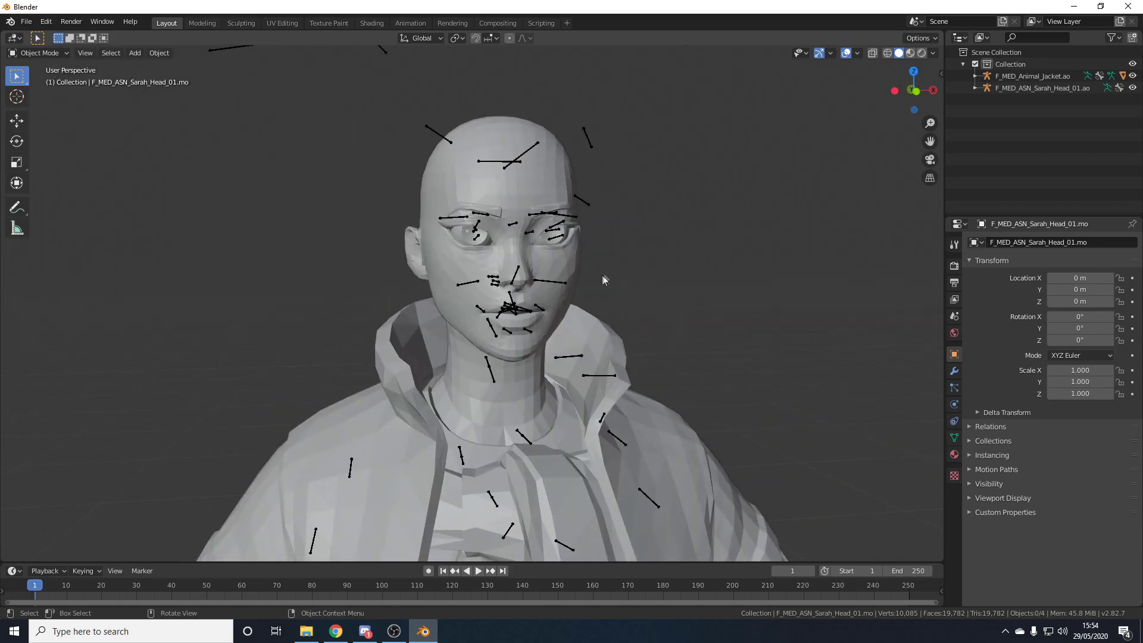
{"action": "scroll", "coordinate": [606, 278], "scroll_direction": "down", "scroll_amount": 5}
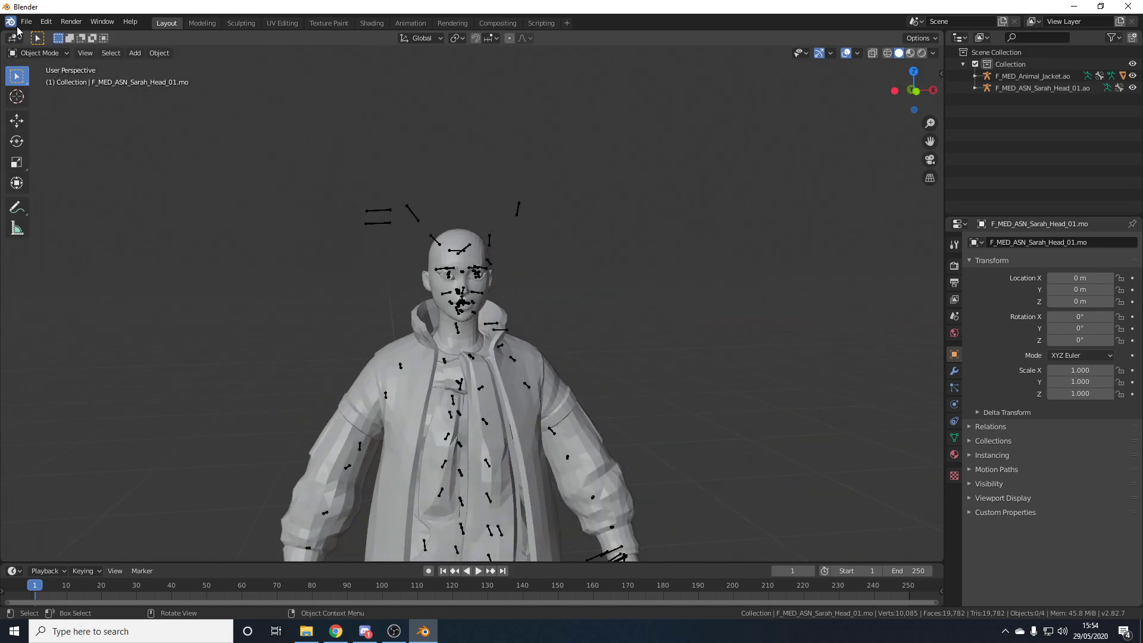
Step: Import F_MED_Animal_Jackets_FaceAcc.psk as a skeleton mesh from the Meshes\Parts folder of F_MED_Animal_Jacket_01 on the desktop
{"action": "left_click", "coordinate": [25, 22]}
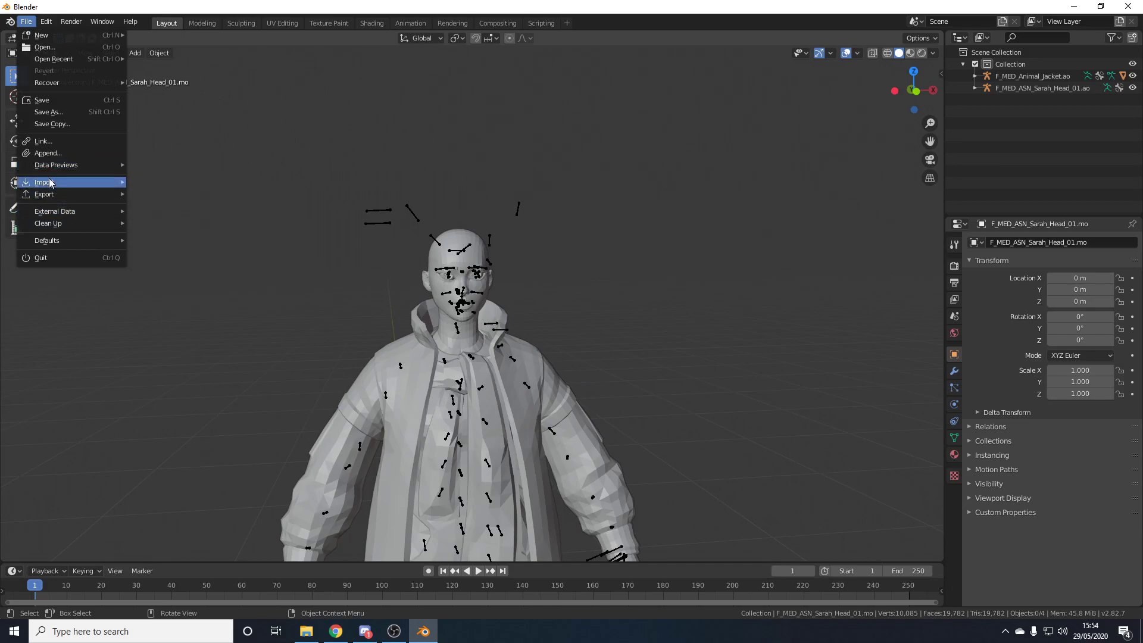
{"action": "mouse_move", "coordinate": [50, 183]}
{"action": "left_click", "coordinate": [191, 301]}
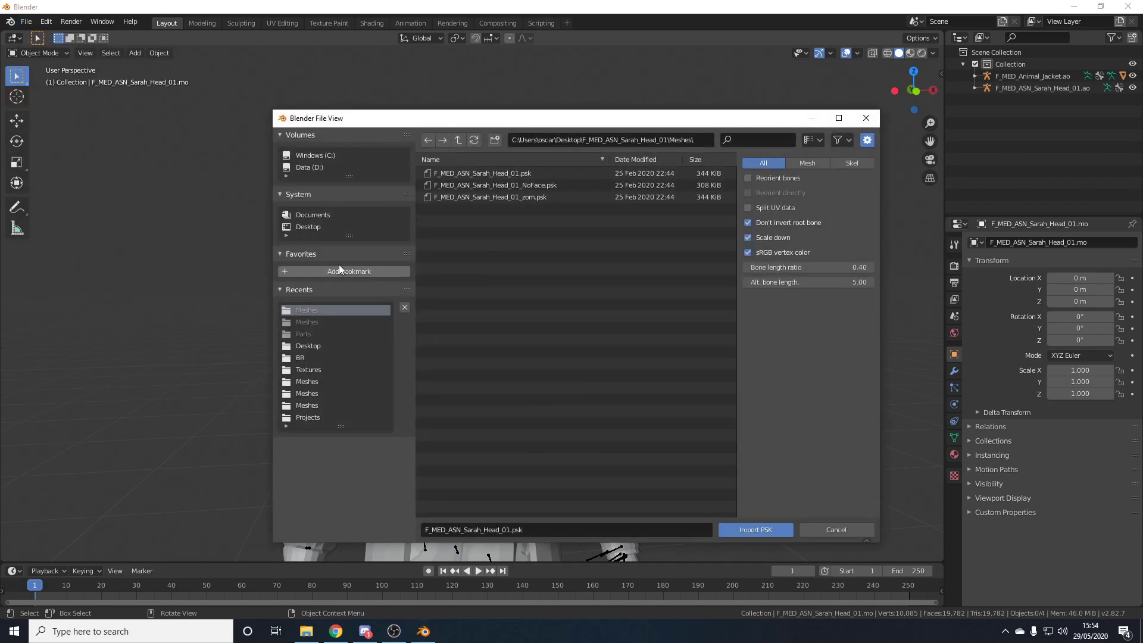
{"action": "left_click", "coordinate": [310, 228]}
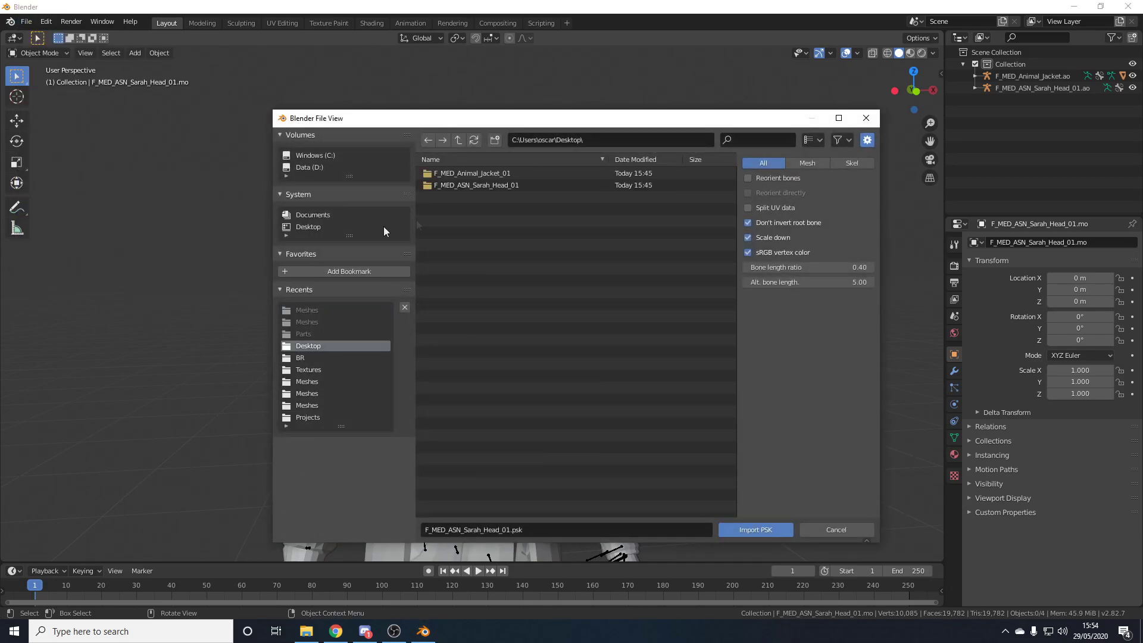
{"action": "double_click", "coordinate": [490, 174]}
{"action": "double_click", "coordinate": [487, 186]}
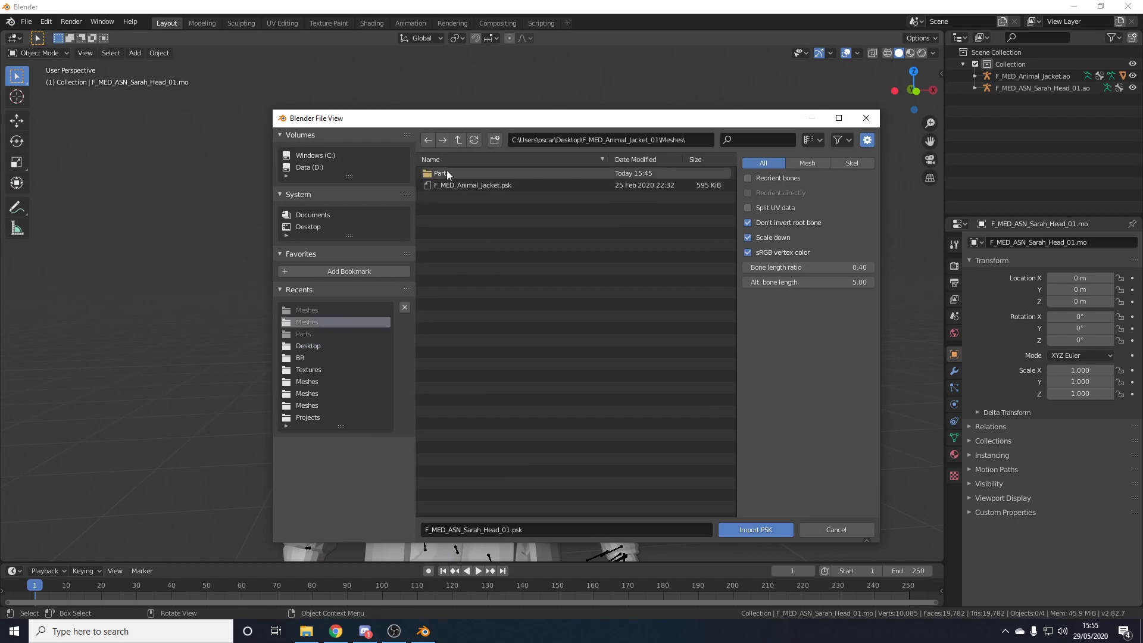
{"action": "double_click", "coordinate": [460, 177]}
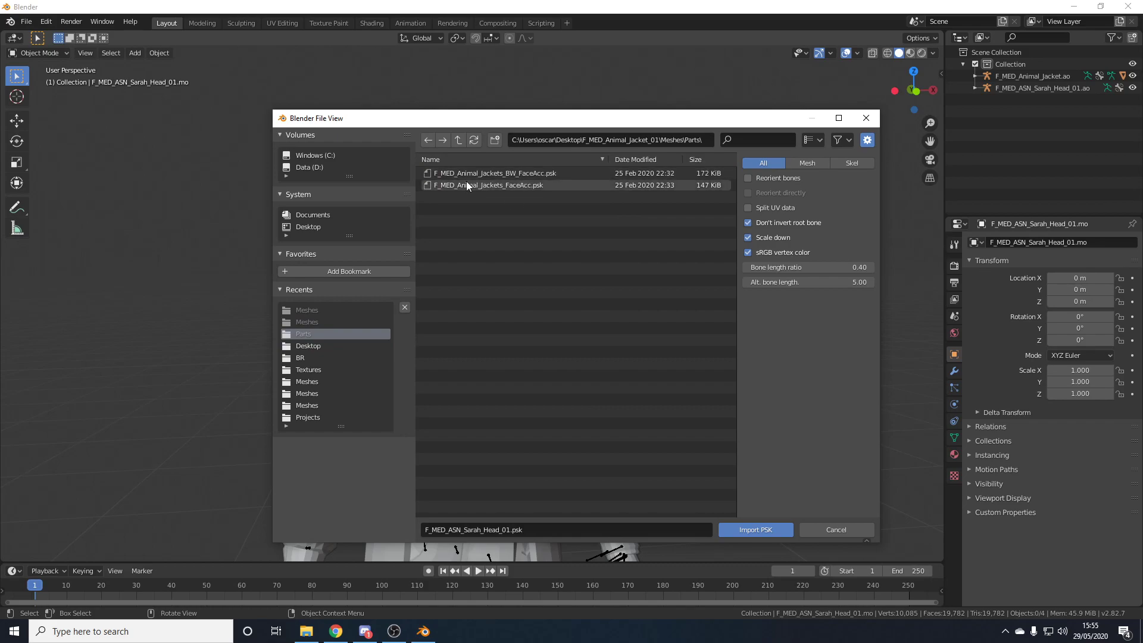
{"action": "double_click", "coordinate": [516, 185]}
{"action": "scroll", "coordinate": [553, 274], "scroll_direction": "up", "scroll_amount": 3}
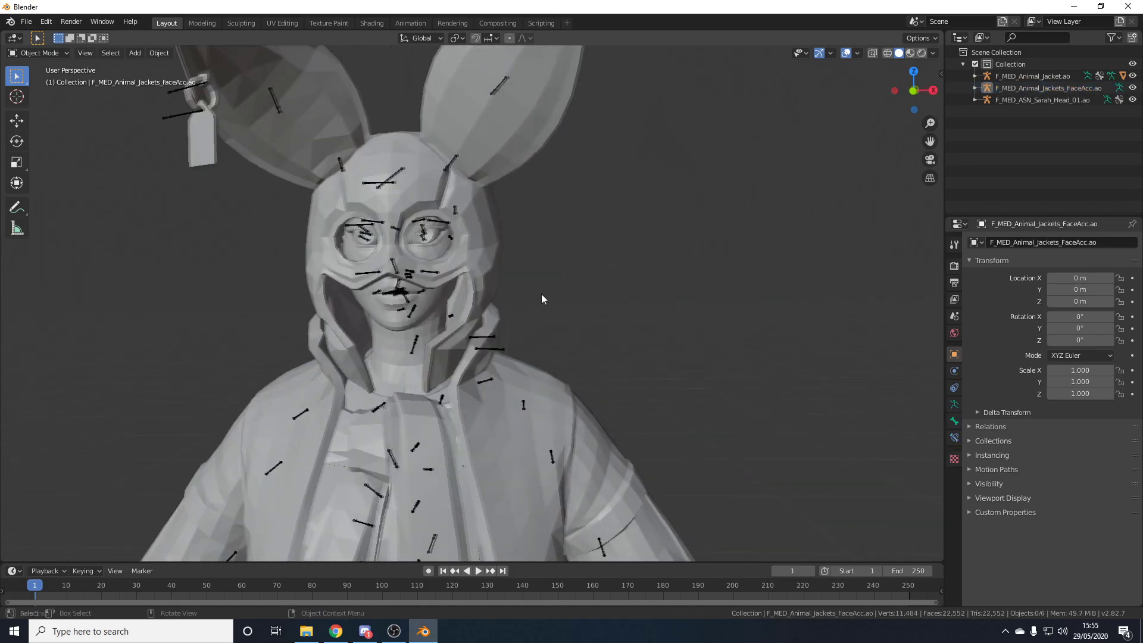
{"action": "scroll", "coordinate": [684, 262], "scroll_direction": "down", "scroll_amount": 3}
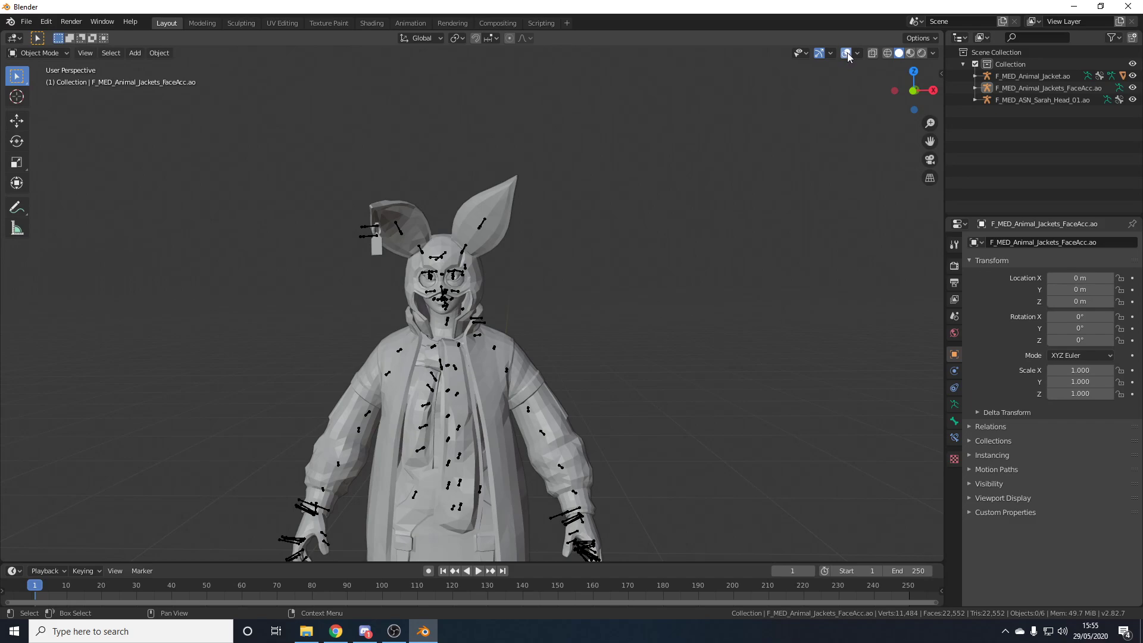
Step: Hide the viewport overlays to examine the assembled character from several angles, and show them again
{"action": "left_click", "coordinate": [845, 53]}
{"action": "scroll", "coordinate": [643, 238], "scroll_direction": "down", "scroll_amount": 3}
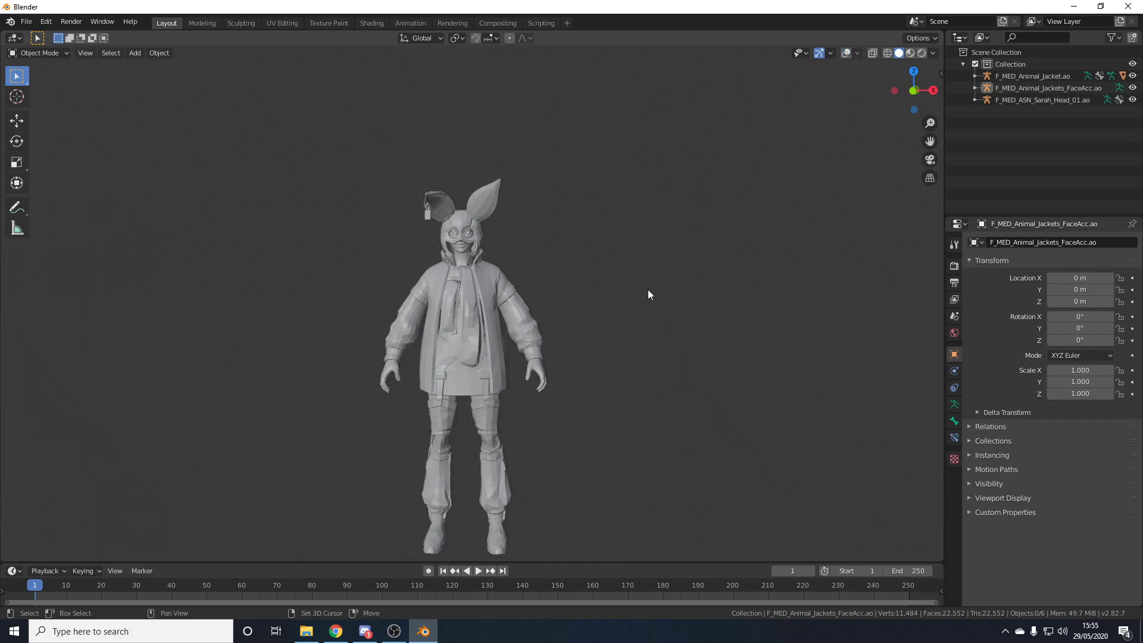
{"action": "middle_click_drag", "start_coordinate": [644, 240], "coordinate": [682, 251]}
{"action": "scroll", "coordinate": [619, 195], "scroll_direction": "up", "scroll_amount": 4}
{"action": "middle_click_drag", "start_coordinate": [608, 201], "coordinate": [480, 269]}
{"action": "scroll", "coordinate": [481, 237], "scroll_direction": "down", "scroll_amount": 2}
{"action": "middle_click_drag", "start_coordinate": [480, 269], "coordinate": [622, 238]}
{"action": "left_click", "coordinate": [844, 53]}
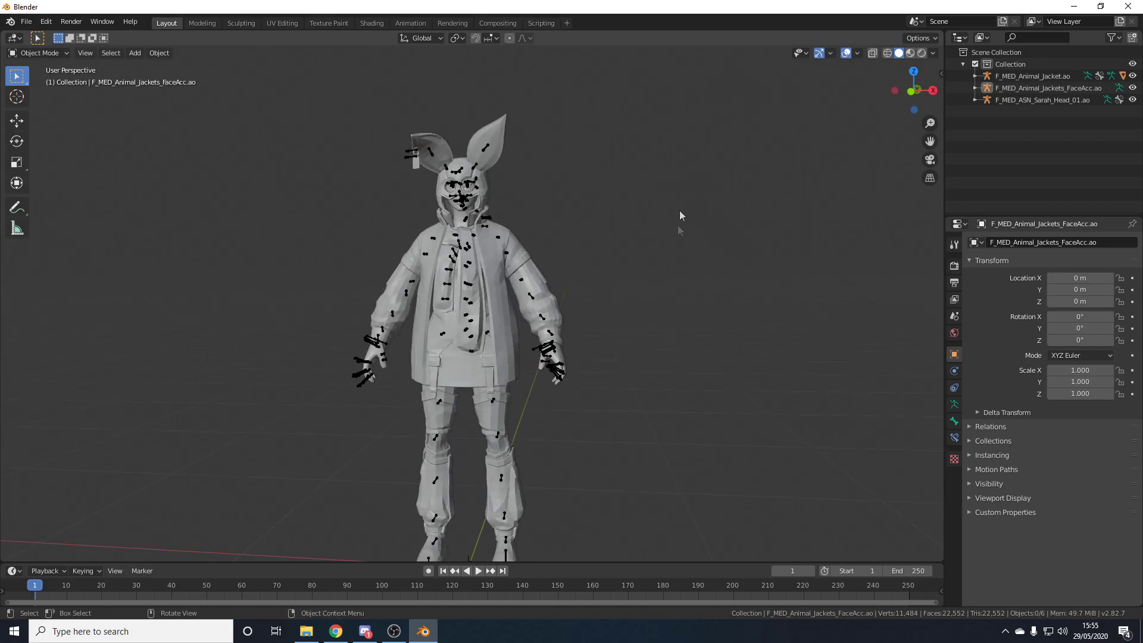
{"action": "scroll", "coordinate": [665, 283], "scroll_direction": "up", "scroll_amount": 4}
{"action": "middle_click_drag", "start_coordinate": [618, 270], "coordinate": [626, 292]}
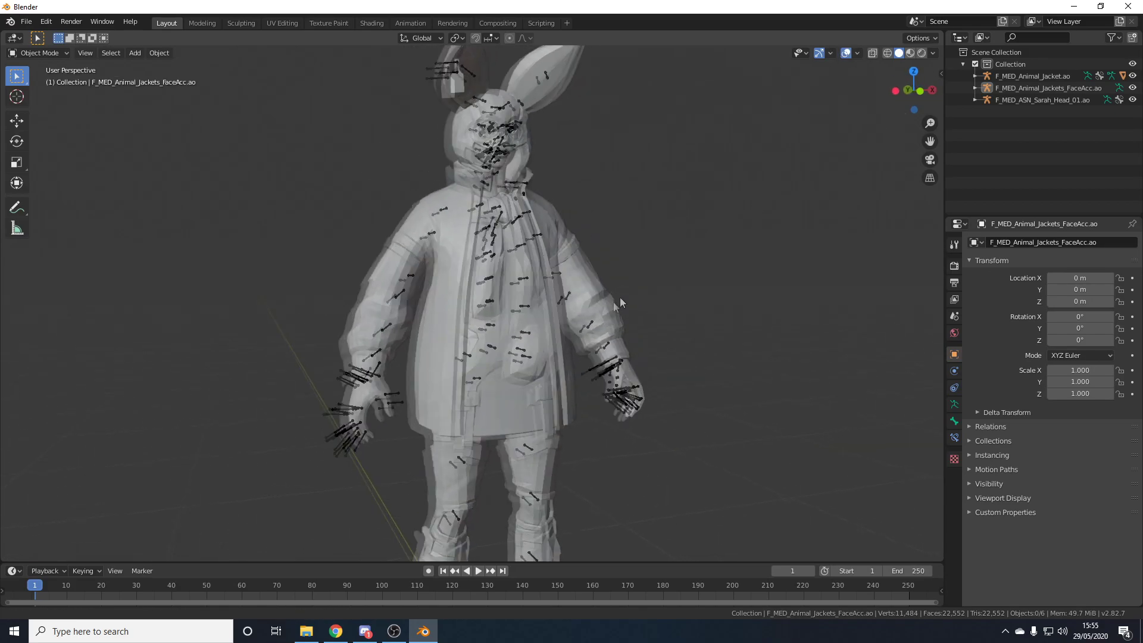
{"action": "scroll", "coordinate": [626, 292], "scroll_direction": "down", "scroll_amount": 2}
Step: Try rotating the spine_03 bone of the F_MED_Animal_Jacket armature in Pose Mode, undo the rotation and return to Object Mode
{"action": "left_click", "coordinate": [974, 76]}
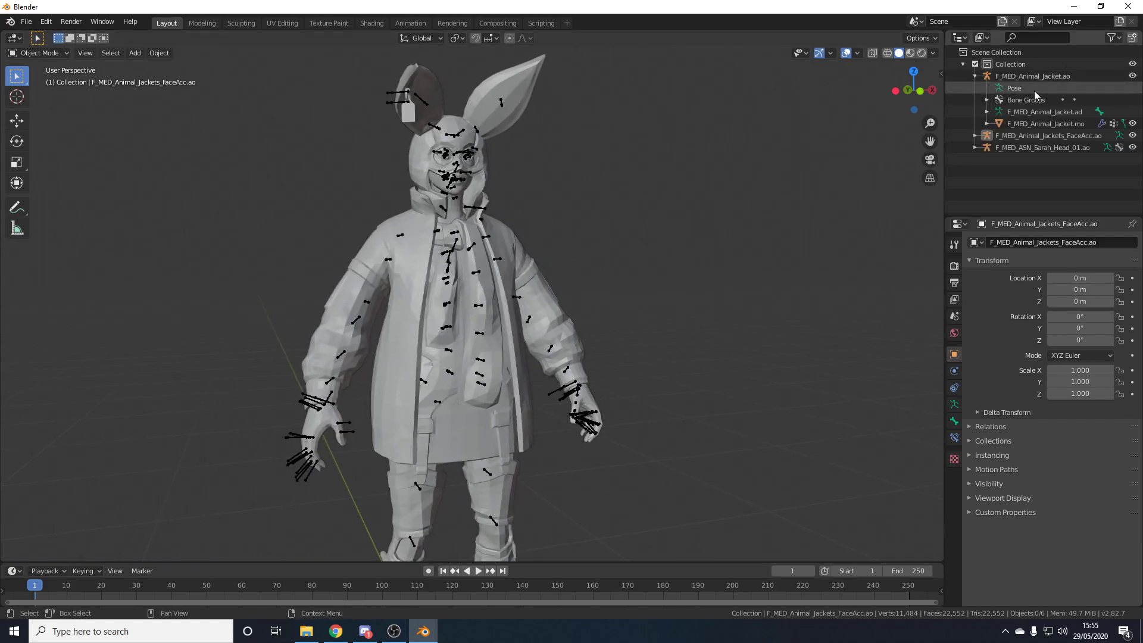
{"action": "left_click", "coordinate": [1034, 89]}
{"action": "left_click", "coordinate": [442, 327]}
{"action": "left_click", "coordinate": [17, 141]}
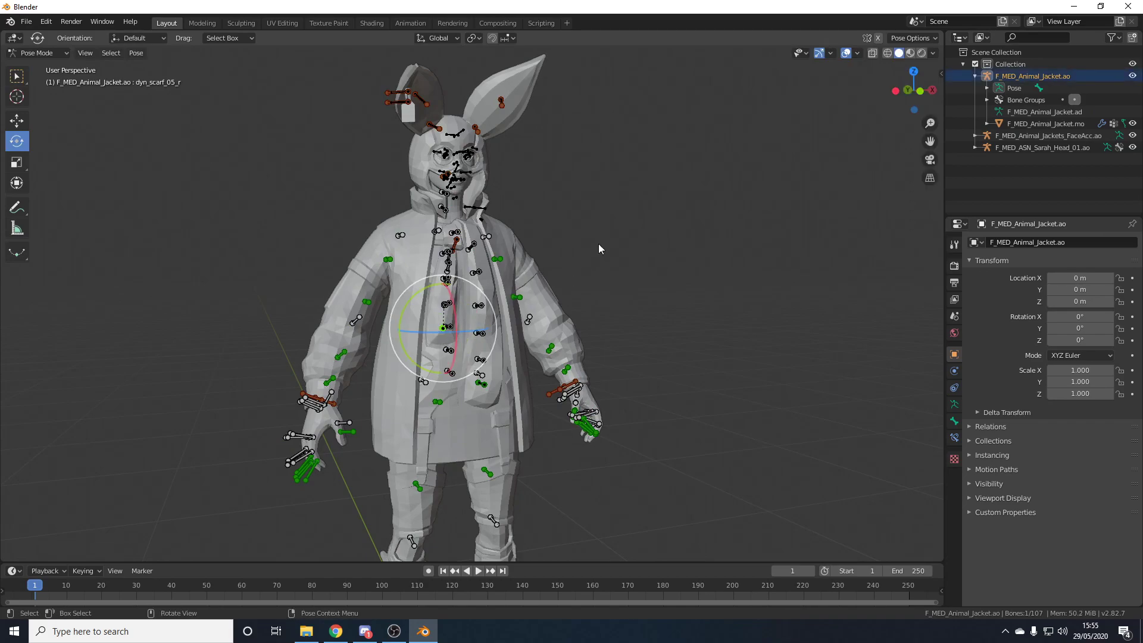
{"action": "left_click", "coordinate": [451, 302]}
{"action": "mouse_move", "coordinate": [478, 282]}
{"action": "left_mouse_down"}
{"action": "mouse_move", "coordinate": [489, 321]}
{"action": "mouse_move", "coordinate": [475, 272]}
{"action": "mouse_move", "coordinate": [491, 300]}
{"action": "left_mouse_up"}
{"action": "key", "text": "ctrl+z"}
{"action": "left_click", "coordinate": [629, 204]}
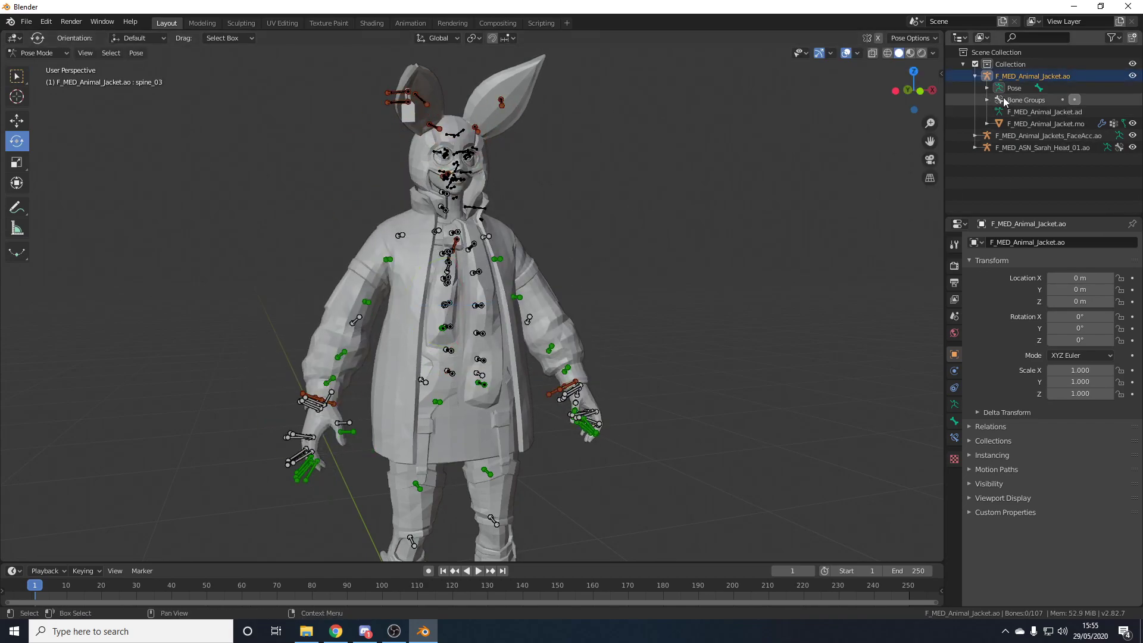
{"action": "left_click", "coordinate": [1001, 88]}
{"action": "left_click", "coordinate": [974, 76]}
Step: Join the face accessory and head armatures into the F_MED_Animal_Jacket armature as the active object
{"action": "scroll", "coordinate": [571, 267], "scroll_direction": "up", "scroll_amount": 1}
{"action": "mouse_move", "coordinate": [565, 268]}
{"action": "middle_mouse_down"}
{"action": "mouse_move", "coordinate": [548, 278]}
{"action": "mouse_move", "coordinate": [588, 288]}
{"action": "mouse_move", "coordinate": [571, 277]}
{"action": "middle_mouse_up"}
{"action": "scroll", "coordinate": [565, 289], "scroll_direction": "up", "scroll_amount": 1}
{"action": "scroll", "coordinate": [580, 280], "scroll_direction": "down", "scroll_amount": 1}
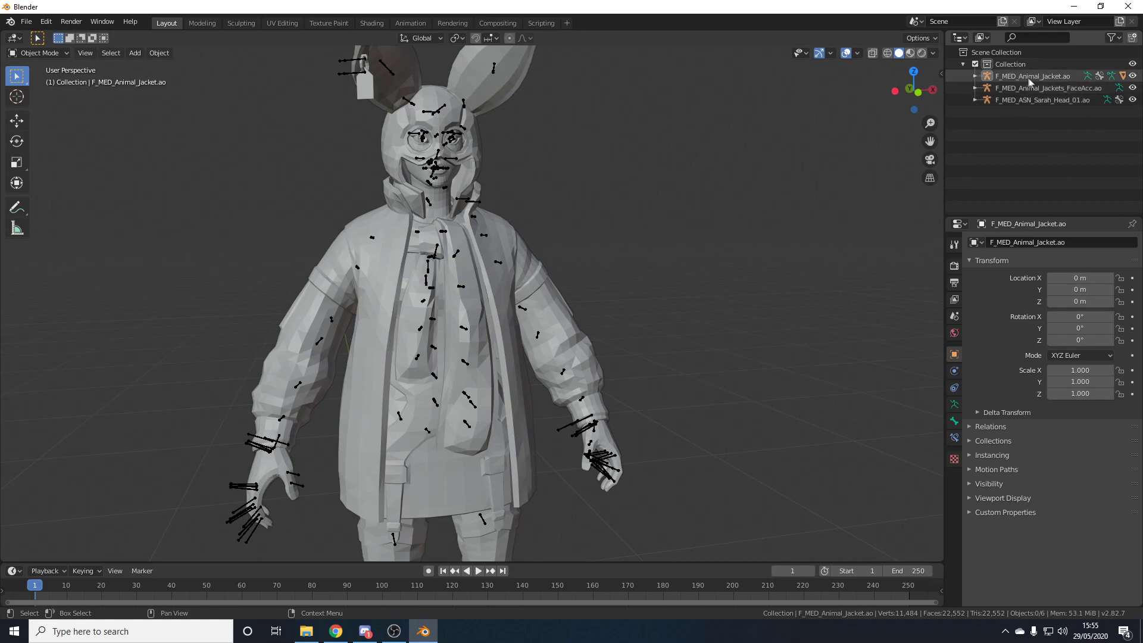
{"action": "left_click", "coordinate": [1052, 90]}
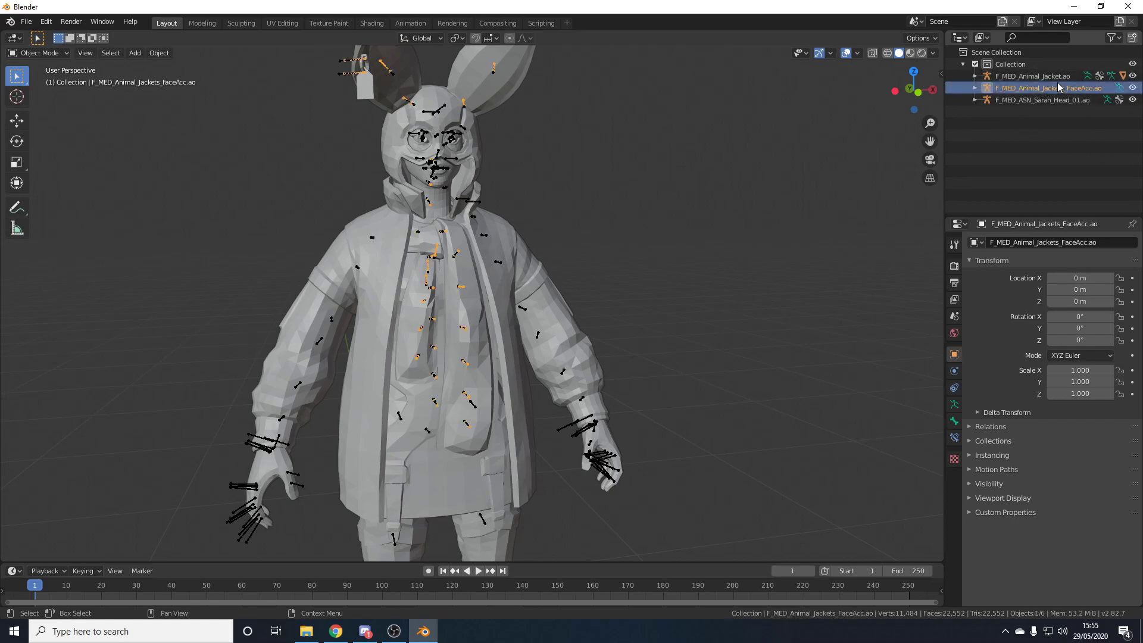
{"action": "left_click", "coordinate": [1033, 101], "text": "ctrl"}
{"action": "left_click", "coordinate": [1031, 76], "text": "ctrl"}
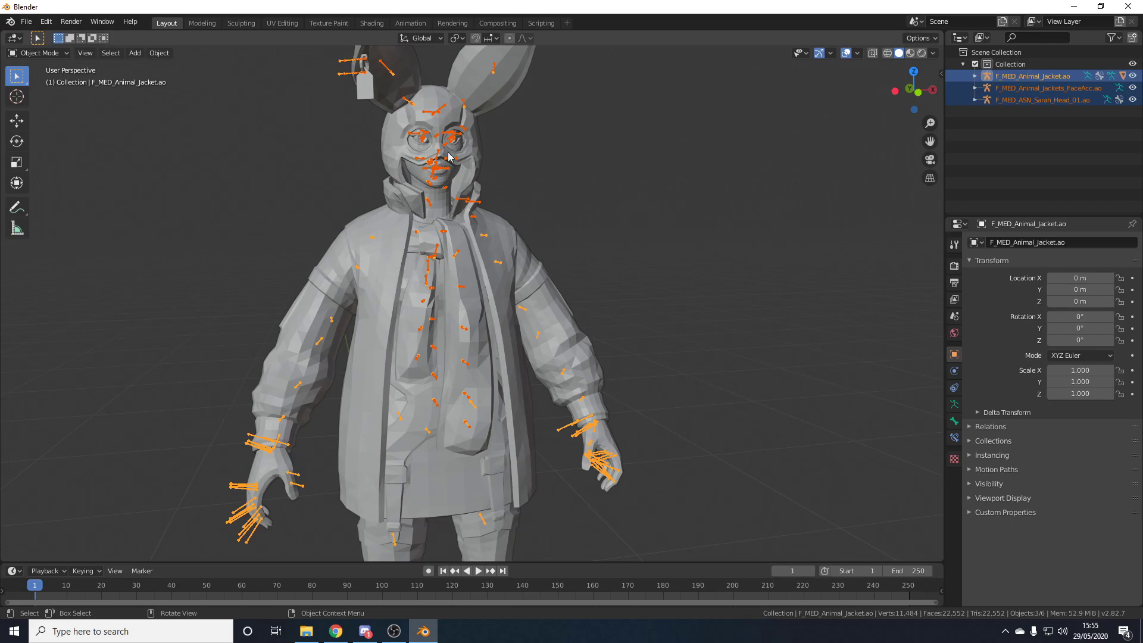
{"action": "middle_click_drag", "start_coordinate": [413, 196], "coordinate": [432, 209]}
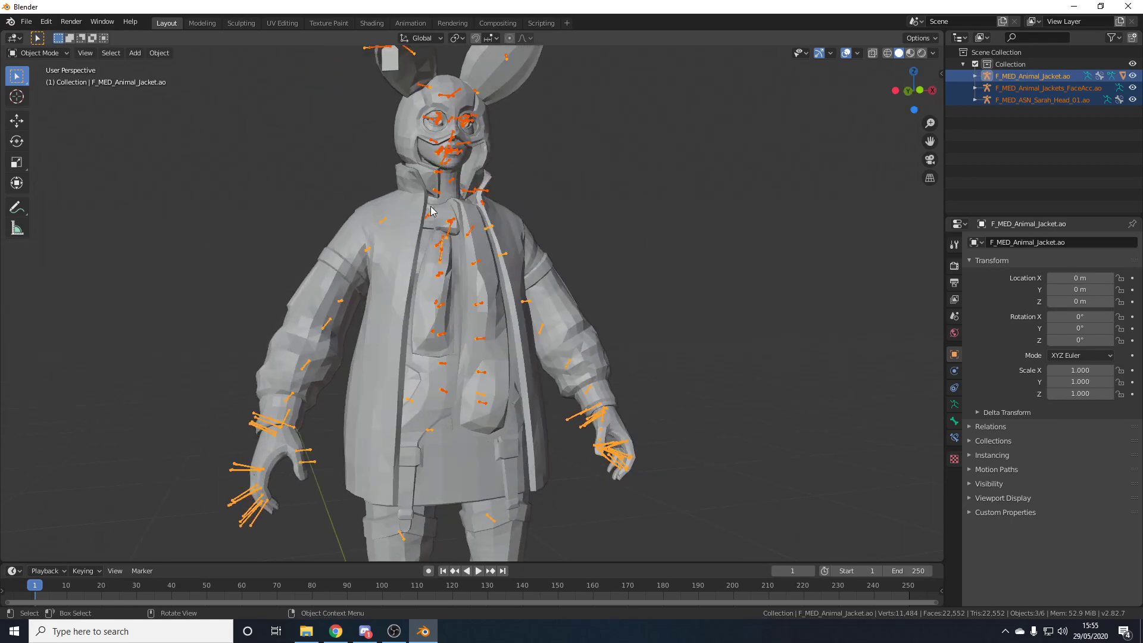
{"action": "key", "text": "ctrl+j"}
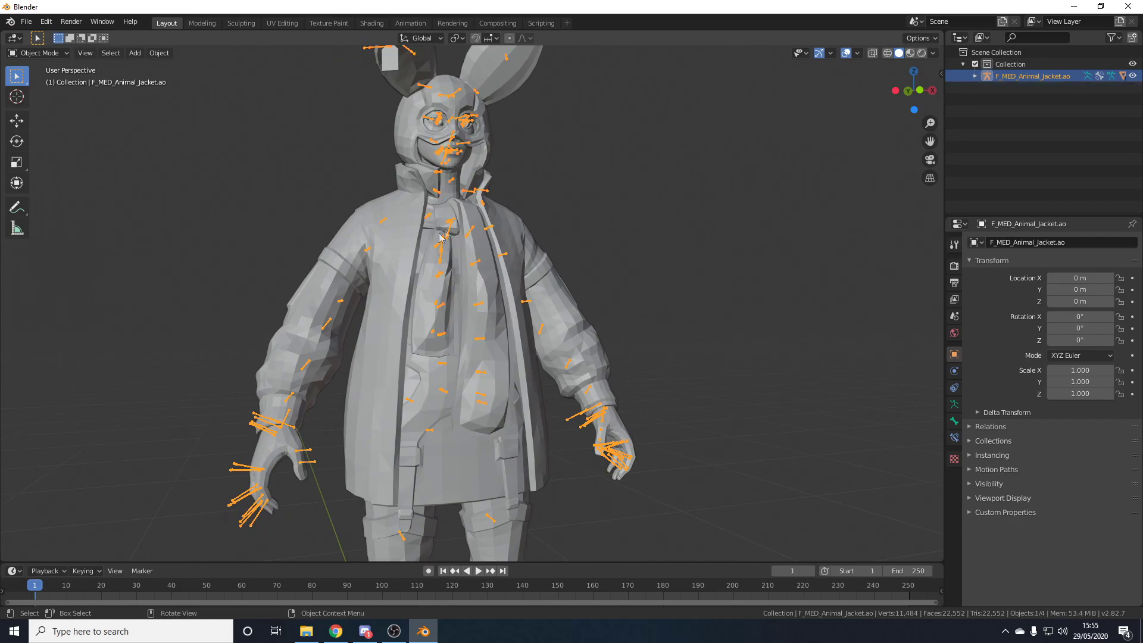
Step: Test moving the joined armature, cancel the move and clear the selection
{"action": "middle_click_drag", "start_coordinate": [497, 257], "coordinate": [555, 313]}
{"action": "key", "text": "g"}
{"action": "key", "text": "Escape"}
{"action": "middle_click_drag", "start_coordinate": [526, 380], "coordinate": [627, 235]}
{"action": "left_click", "coordinate": [1003, 116]}
{"action": "left_click", "coordinate": [1020, 80]}
{"action": "left_click", "coordinate": [611, 210]}
Step: Select parts of the character one after another to check which meshes are still separate objects, and clear the selection
{"action": "scroll", "coordinate": [609, 237], "scroll_direction": "up", "scroll_amount": 1}
{"action": "middle_click_drag", "start_coordinate": [608, 238], "coordinate": [492, 232]}
{"action": "left_click", "coordinate": [491, 235]}
{"action": "left_click", "coordinate": [487, 115]}
{"action": "left_click", "coordinate": [491, 181]}
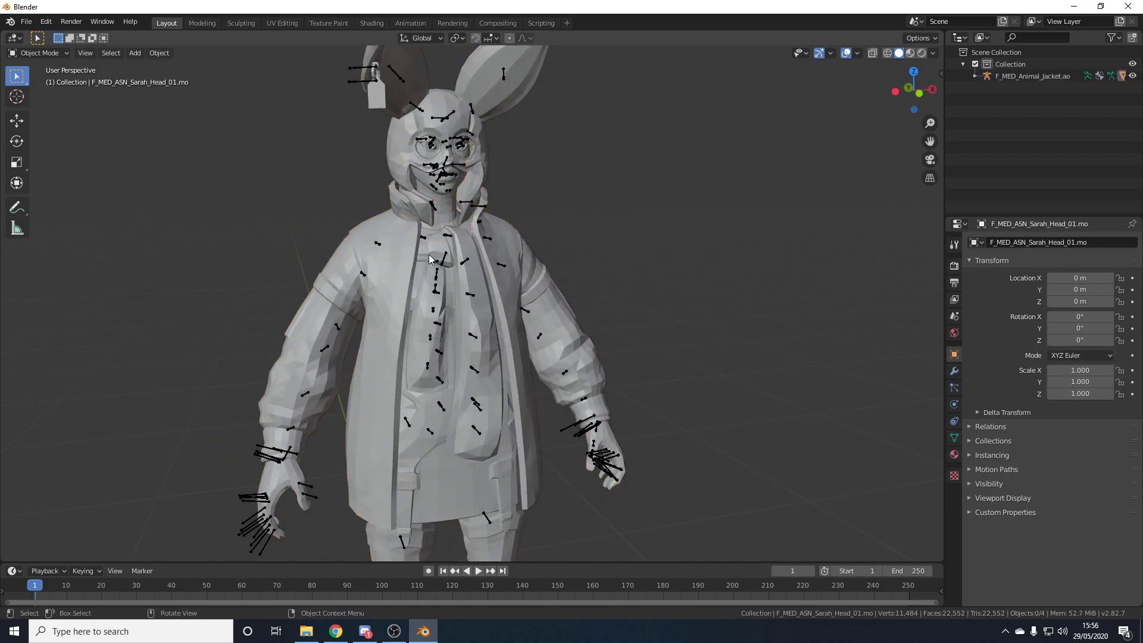
{"action": "left_click", "coordinate": [480, 204]}
{"action": "left_click", "coordinate": [568, 271]}
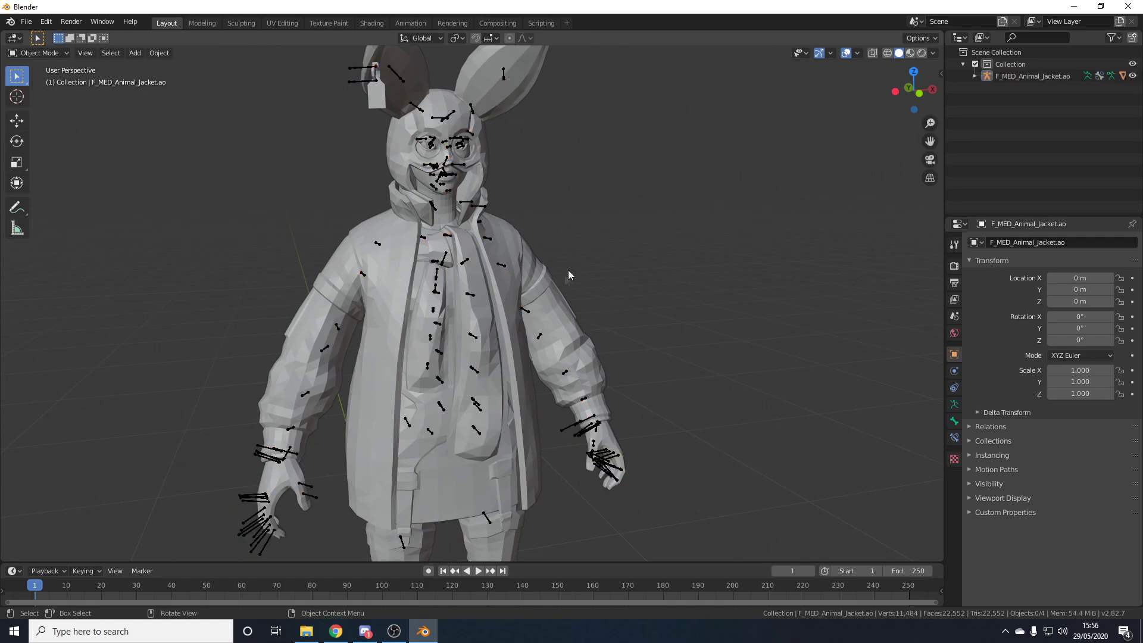
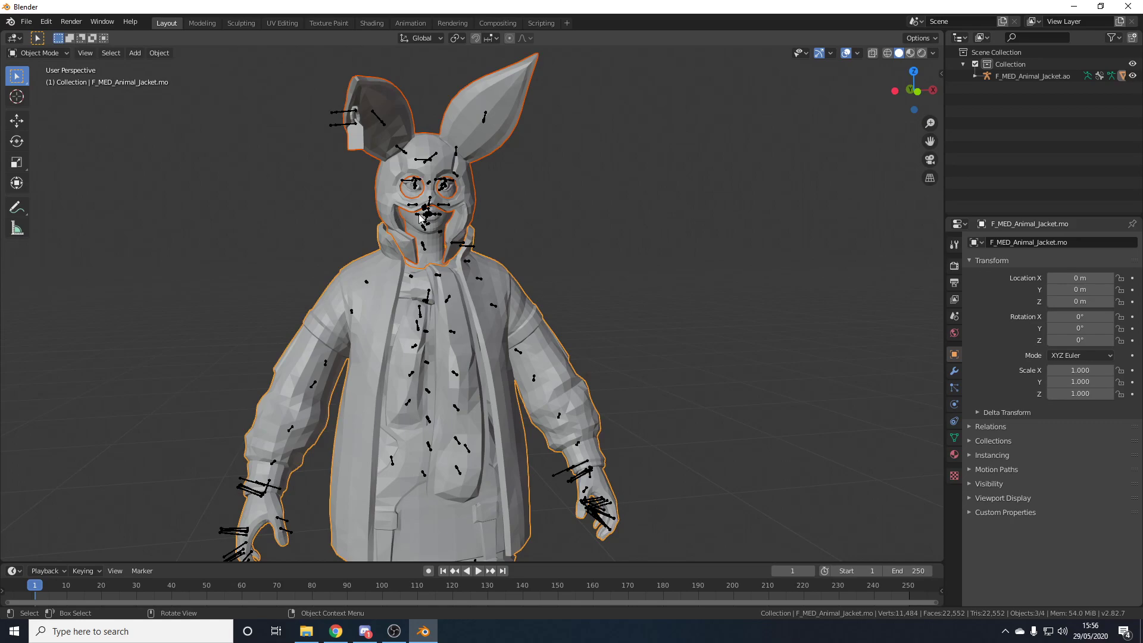
Step: Join the head and face accessory meshes into F_MED_Animal_Jacket.mo, and check the combined mesh with a cancelled test move
{"action": "key", "text": "ctrl+j"}
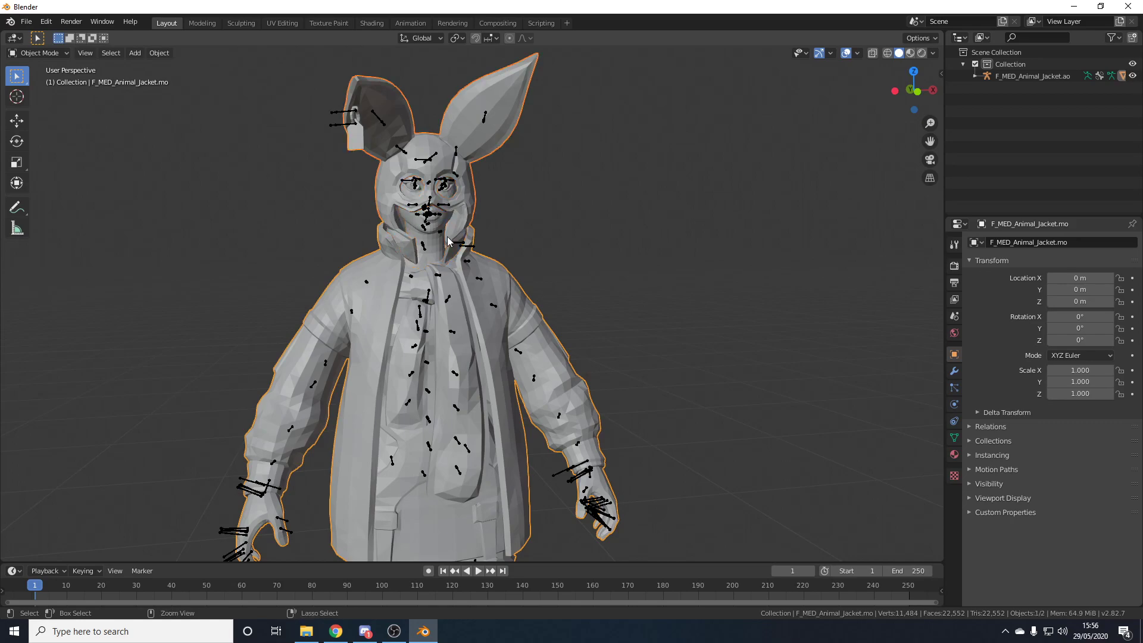
{"action": "scroll", "coordinate": [440, 245], "scroll_direction": "down", "scroll_amount": 2}
{"action": "mouse_move", "coordinate": [529, 273]}
{"action": "middle_mouse_down"}
{"action": "mouse_move", "coordinate": [498, 279]}
{"action": "mouse_move", "coordinate": [510, 276]}
{"action": "middle_mouse_up"}
{"action": "scroll", "coordinate": [510, 276], "scroll_direction": "up", "scroll_amount": 3}
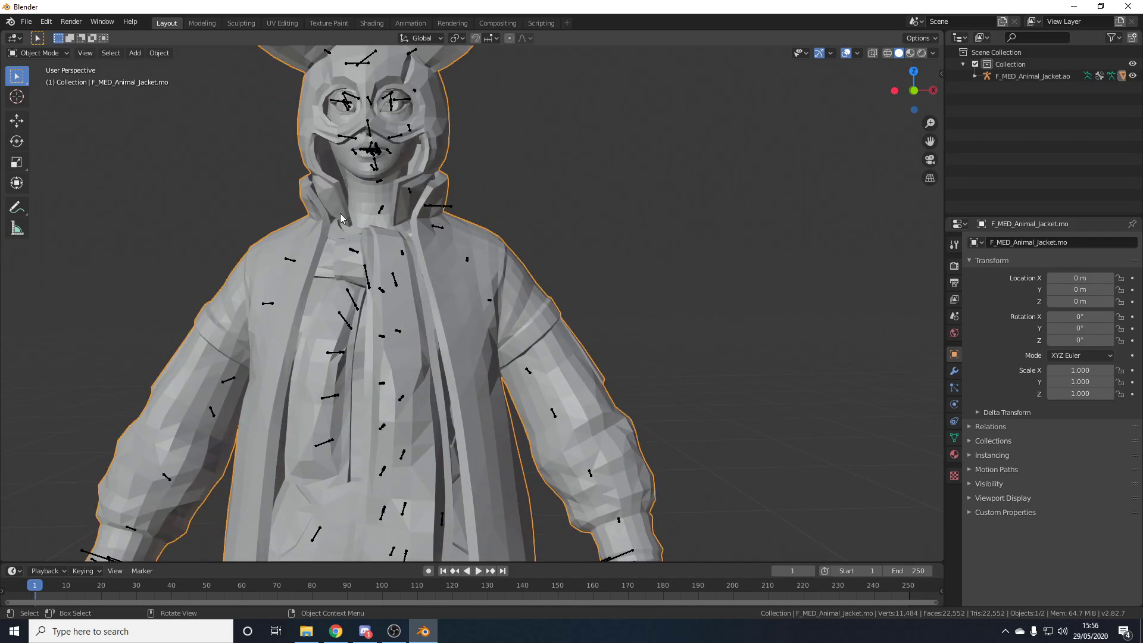
{"action": "scroll", "coordinate": [441, 256], "scroll_direction": "down", "scroll_amount": 3}
{"action": "scroll", "coordinate": [441, 256], "scroll_direction": "up", "scroll_amount": 3}
{"action": "key", "text": "g"}
{"action": "key", "text": "Escape"}
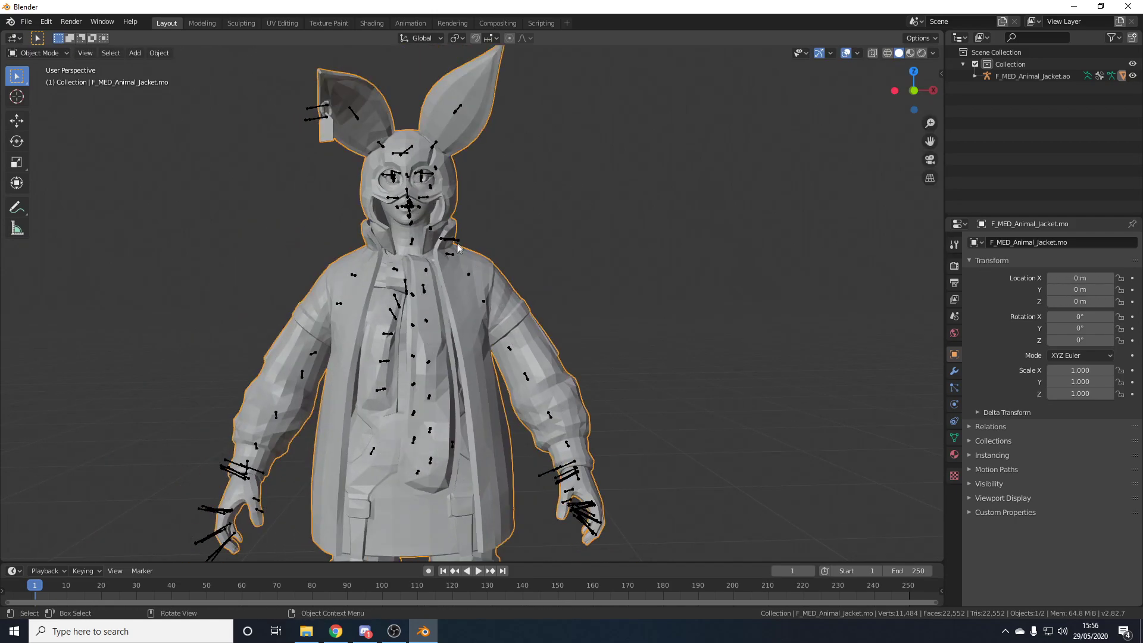
Step: Select the F_MED_Animal_Jacket armature, test a move, cancel it and deselect everything
{"action": "left_click", "coordinate": [451, 242]}
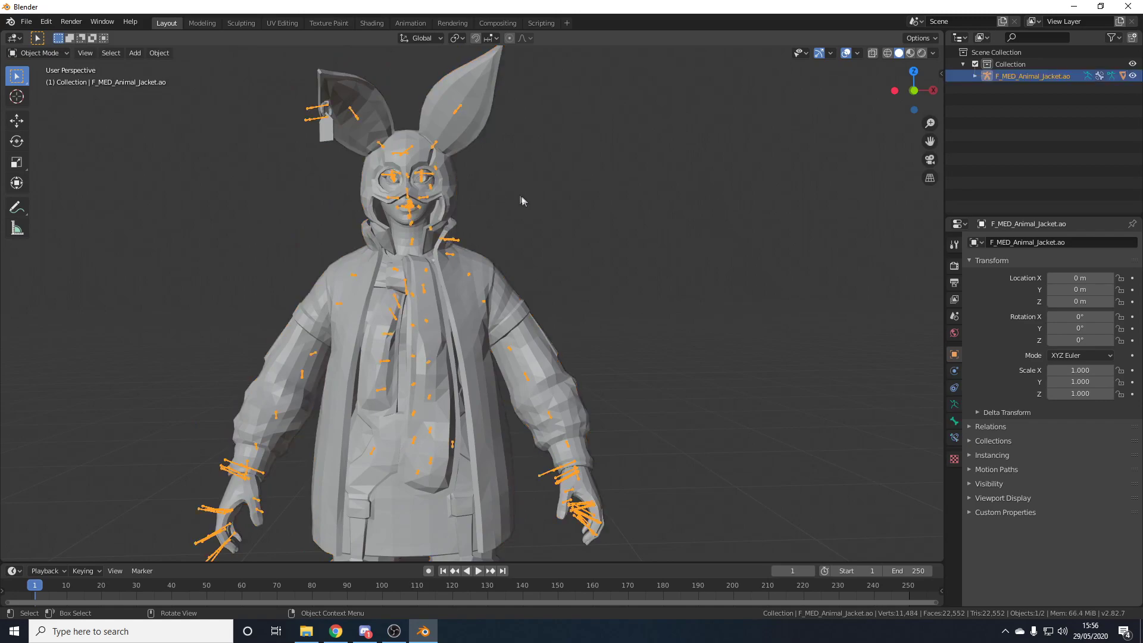
{"action": "key", "text": "g"}
{"action": "key", "text": "Escape"}
{"action": "left_click", "coordinate": [556, 200]}
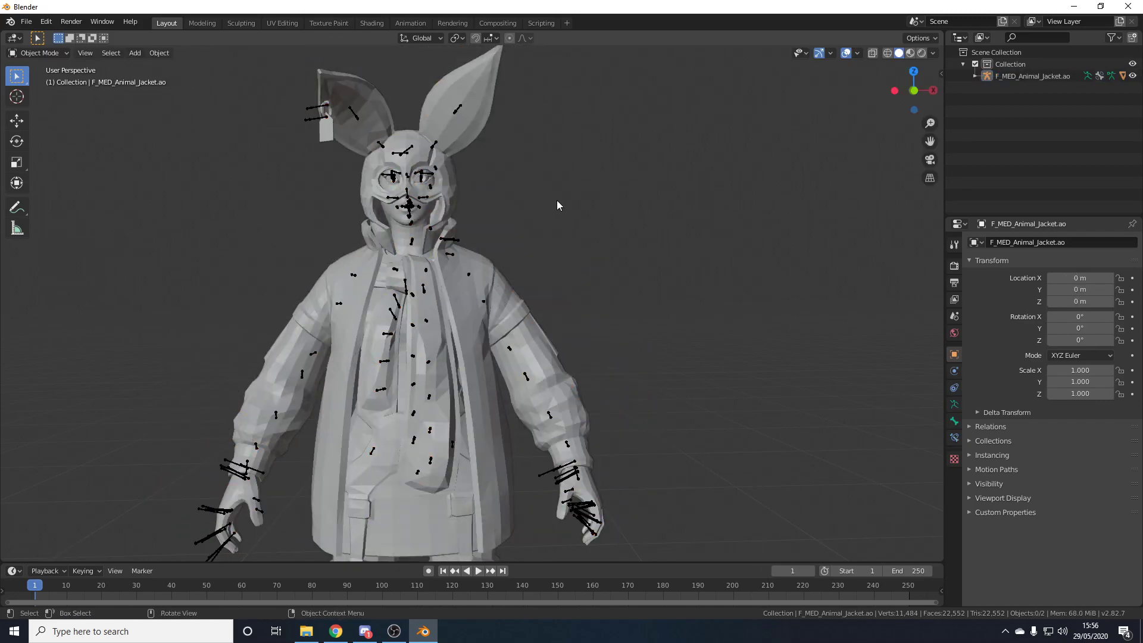
Step: Put the armature in Pose Mode, expand its hierarchy in the outliner, test rotating spine_03 and undo the rotation
{"action": "middle_click_drag", "start_coordinate": [556, 200], "coordinate": [585, 202]}
{"action": "key", "text": "ctrl+Tab"}
{"action": "left_click", "coordinate": [974, 75]}
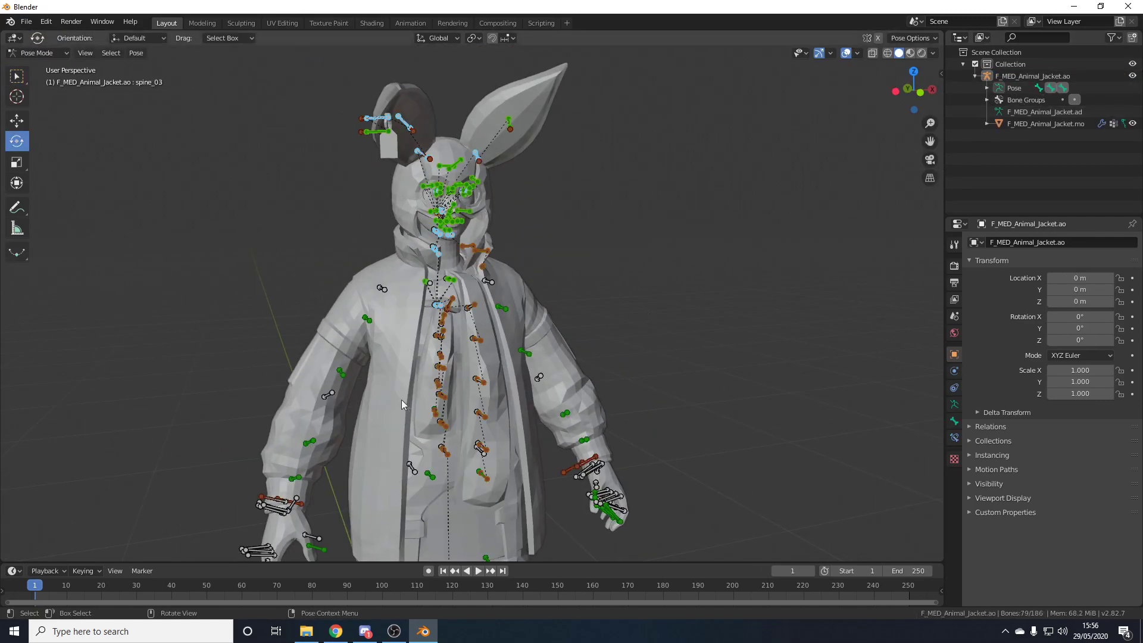
{"action": "key", "text": "ctrl+z"}
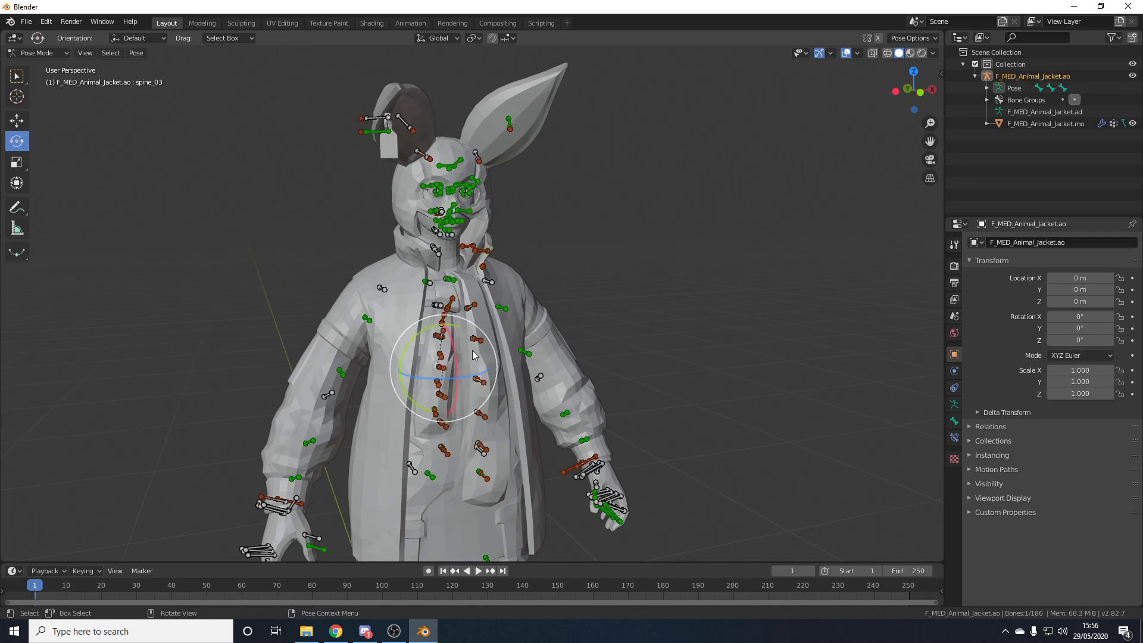
{"action": "mouse_move", "coordinate": [472, 355]}
{"action": "left_mouse_down"}
{"action": "mouse_move", "coordinate": [506, 369]}
{"action": "mouse_move", "coordinate": [473, 336]}
{"action": "mouse_move", "coordinate": [461, 277]}
{"action": "mouse_move", "coordinate": [460, 287]}
{"action": "mouse_move", "coordinate": [476, 345]}
{"action": "mouse_move", "coordinate": [503, 372]}
{"action": "mouse_move", "coordinate": [463, 295]}
{"action": "mouse_move", "coordinate": [468, 206]}
{"action": "mouse_move", "coordinate": [478, 348]}
{"action": "left_mouse_up"}
{"action": "key", "text": "ctrl+z"}
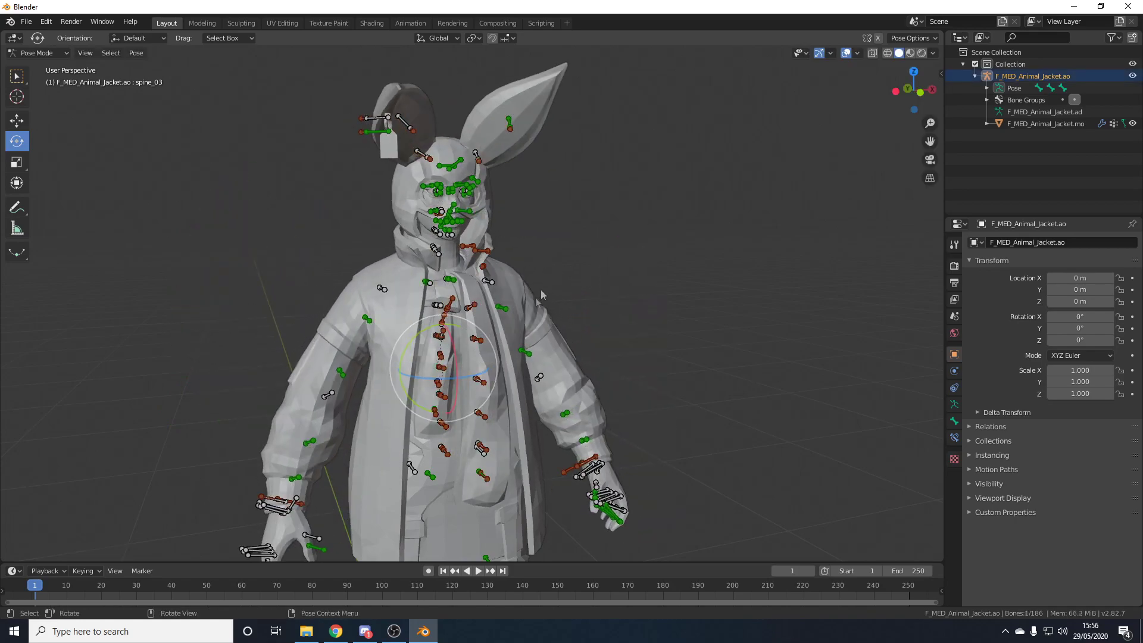
{"action": "left_click", "coordinate": [545, 288]}
Step: Select the spine_04 bone in the upper torso, try rotating it, cancel the rotation and clear the bone selection
{"action": "scroll", "coordinate": [541, 289], "scroll_direction": "up", "scroll_amount": 4}
{"action": "scroll", "coordinate": [481, 333], "scroll_direction": "down", "scroll_amount": 6}
{"action": "scroll", "coordinate": [507, 330], "scroll_direction": "up", "scroll_amount": 3}
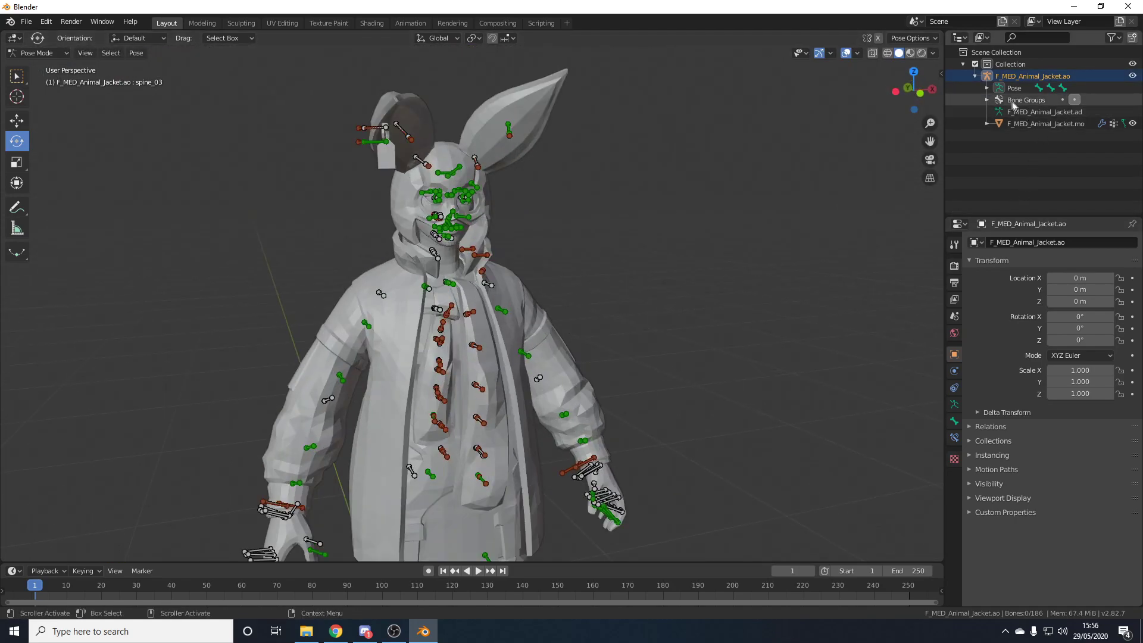
{"action": "scroll", "coordinate": [431, 276], "scroll_direction": "up", "scroll_amount": 7}
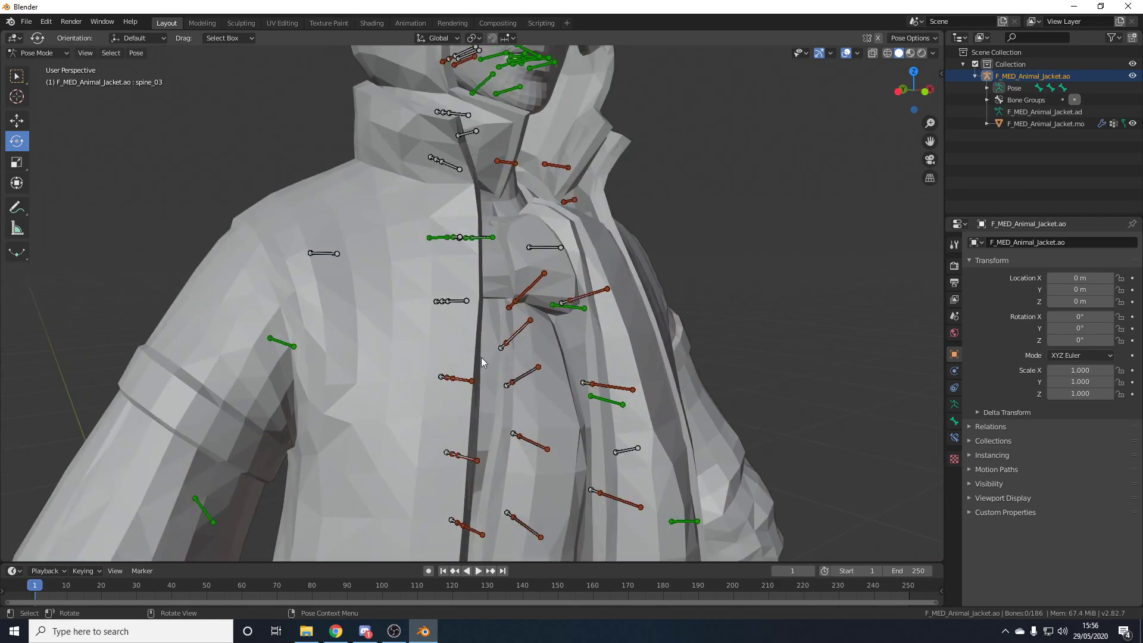
{"action": "scroll", "coordinate": [481, 357], "scroll_direction": "up", "scroll_amount": 2}
{"action": "middle_click_drag", "start_coordinate": [481, 357], "coordinate": [503, 378]}
{"action": "left_click", "coordinate": [518, 366]}
{"action": "left_click_drag", "start_coordinate": [525, 342], "coordinate": [490, 386]}
{"action": "key", "text": "Escape"}
{"action": "left_click", "coordinate": [634, 329]}
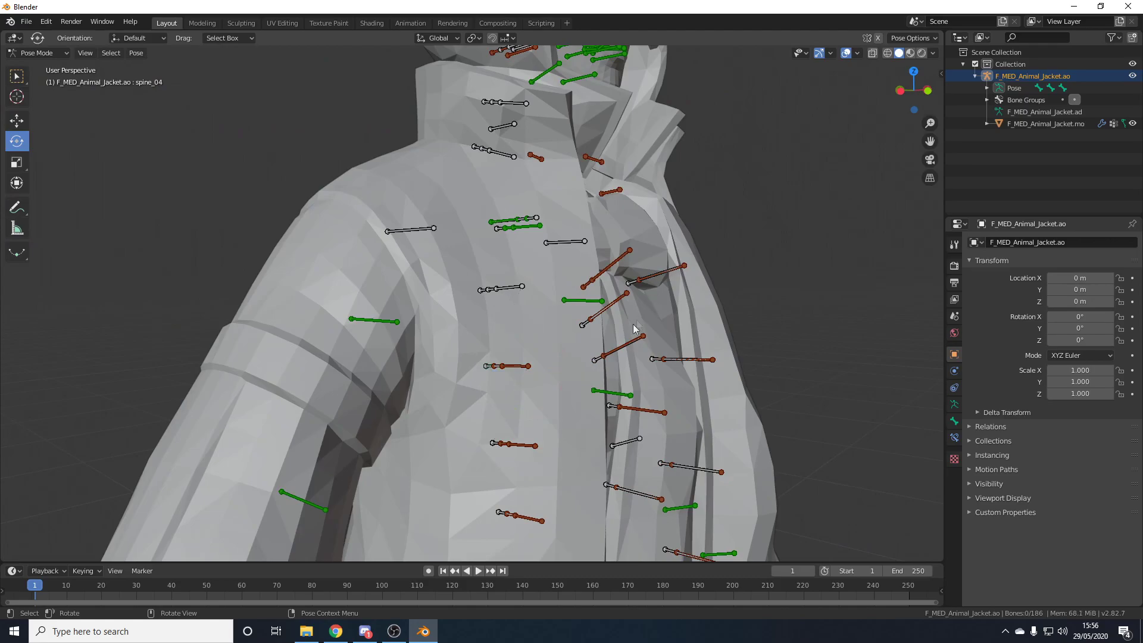
Step: Examine the overlapping torso and neck bones up close in Edit Mode and return to Pose Mode
{"action": "scroll", "coordinate": [618, 323], "scroll_direction": "down", "scroll_amount": 1}
{"action": "key", "text": "Tab"}
{"action": "scroll", "coordinate": [563, 322], "scroll_direction": "up", "scroll_amount": 4}
{"action": "middle_click_drag", "start_coordinate": [563, 321], "coordinate": [480, 432], "text": "shift"}
{"action": "key", "text": "Tab"}
{"action": "scroll", "coordinate": [558, 409], "scroll_direction": "down", "scroll_amount": 6}
{"action": "middle_click_drag", "start_coordinate": [559, 409], "coordinate": [485, 405]}
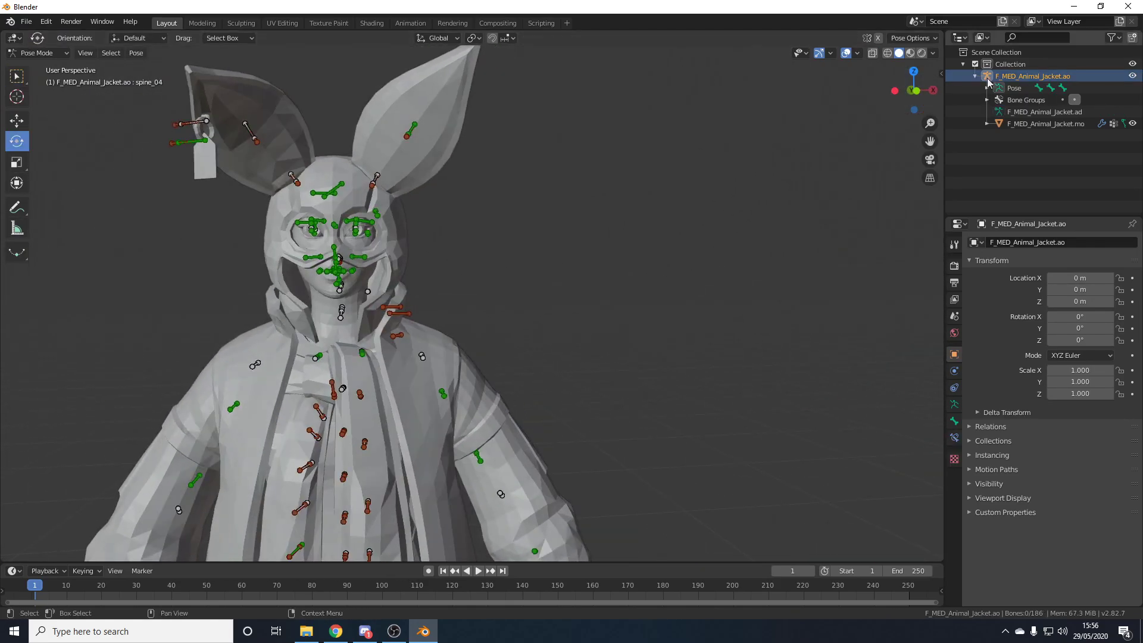
Step: Switch the armature from Pose Mode to Edit Mode, with the overlapping neck bones in close view
{"action": "left_click", "coordinate": [1016, 87]}
{"action": "scroll", "coordinate": [570, 205], "scroll_direction": "down", "scroll_amount": 6}
{"action": "middle_click_drag", "start_coordinate": [446, 244], "coordinate": [459, 244]}
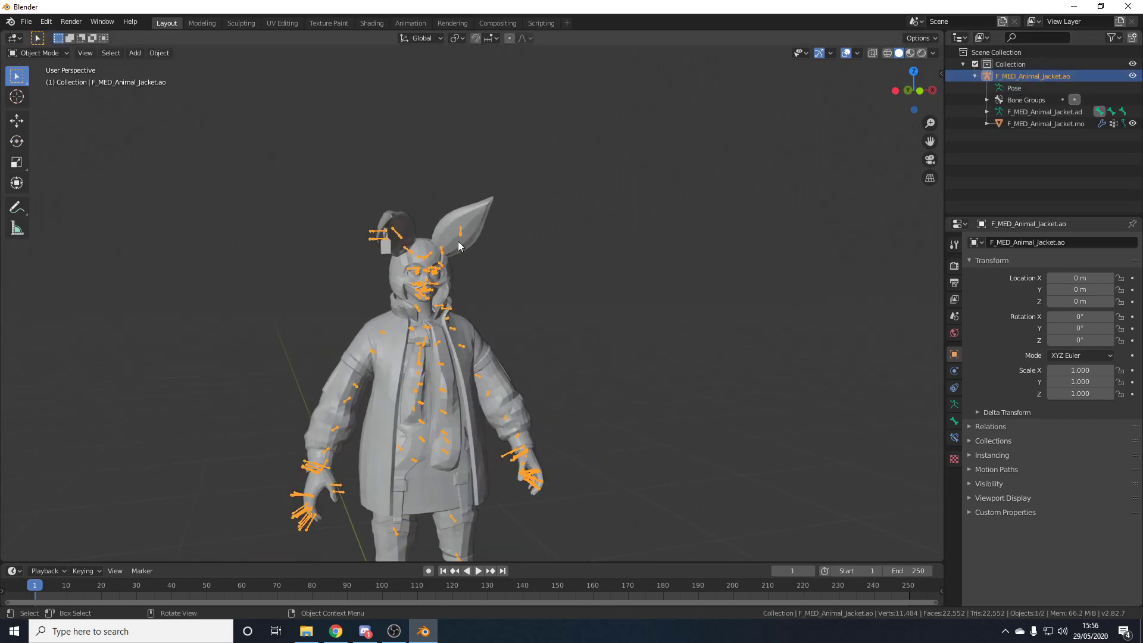
{"action": "middle_click_drag", "start_coordinate": [506, 279], "coordinate": [517, 243], "text": "shift"}
{"action": "scroll", "coordinate": [517, 248], "scroll_direction": "up", "scroll_amount": 2}
{"action": "scroll", "coordinate": [451, 213], "scroll_direction": "up", "scroll_amount": 4}
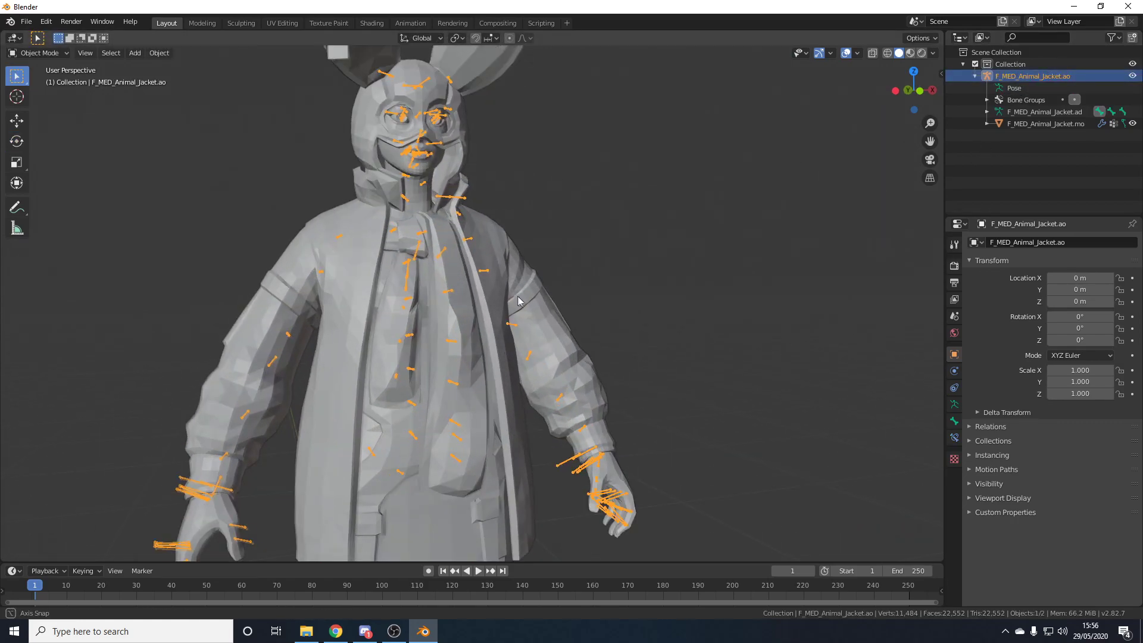
{"action": "middle_click_drag", "start_coordinate": [518, 300], "coordinate": [553, 288]}
{"action": "key", "text": "Tab"}
{"action": "scroll", "coordinate": [428, 233], "scroll_direction": "up", "scroll_amount": 3}
{"action": "scroll", "coordinate": [428, 233], "scroll_direction": "up", "scroll_amount": 1}
{"action": "middle_click_drag", "start_coordinate": [428, 233], "coordinate": [479, 397], "text": "shift"}
{"action": "scroll", "coordinate": [457, 397], "scroll_direction": "up", "scroll_amount": 3}
{"action": "key", "text": "Tab"}
{"action": "key", "text": "Tab"}
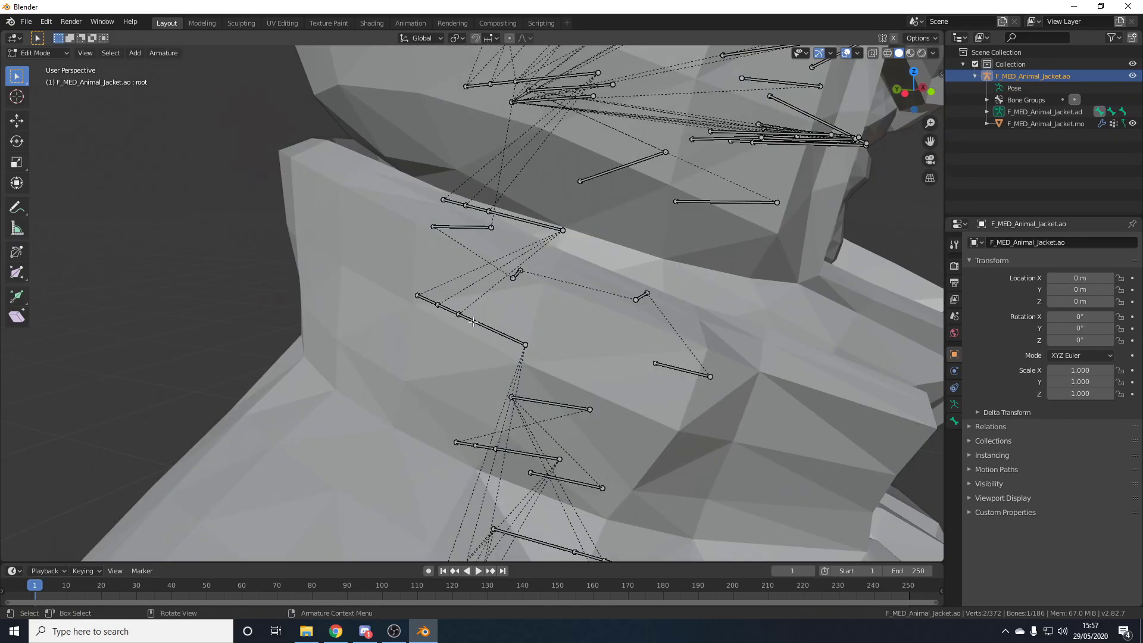
Step: Select the duplicate bone neck_01.001, extend the selection to all bones with the same suffix, and delete them
{"action": "left_click", "coordinate": [477, 325]}
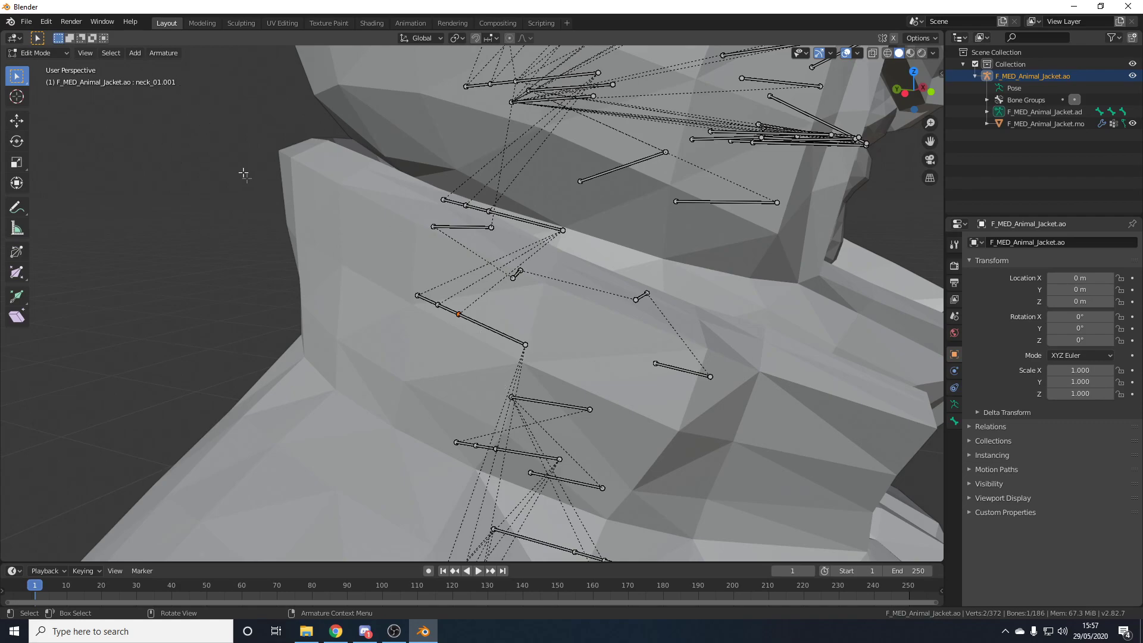
{"action": "key", "text": "shift+g"}
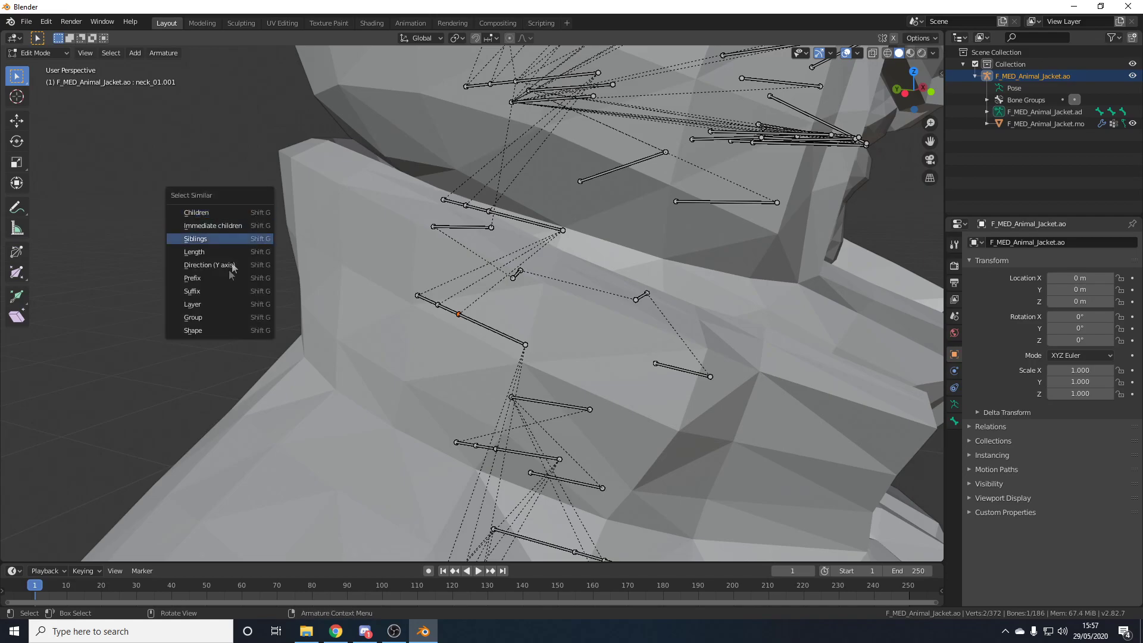
{"action": "left_click", "coordinate": [212, 289]}
{"action": "scroll", "coordinate": [423, 306], "scroll_direction": "down", "scroll_amount": 8}
{"action": "middle_click_drag", "start_coordinate": [572, 345], "coordinate": [435, 294]}
{"action": "scroll", "coordinate": [388, 322], "scroll_direction": "up", "scroll_amount": 2}
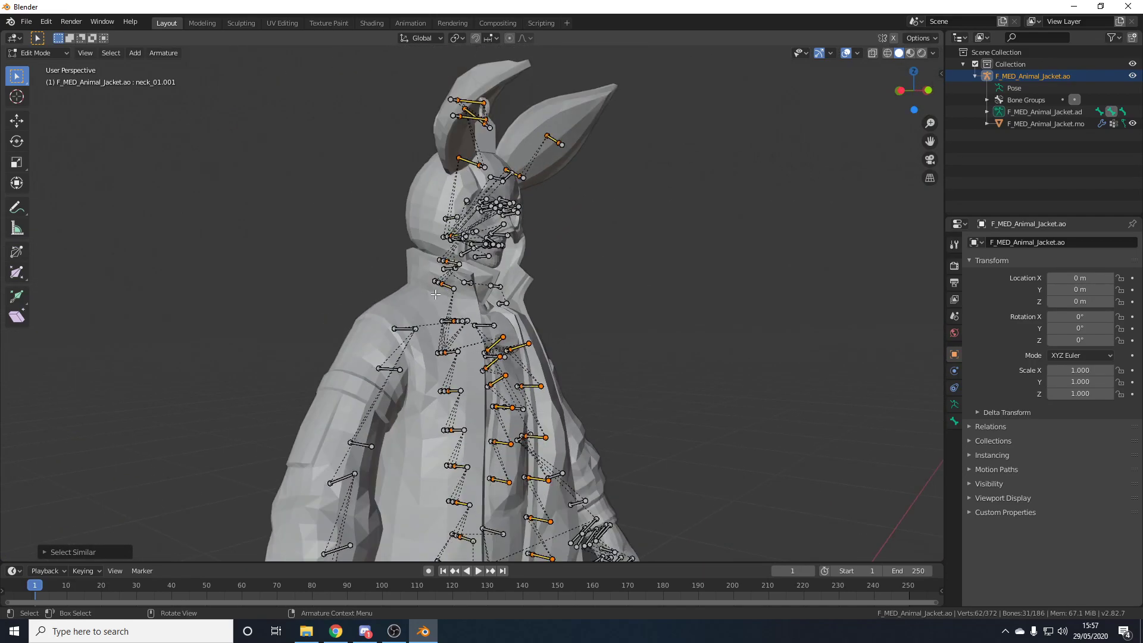
{"action": "key", "text": "x"}
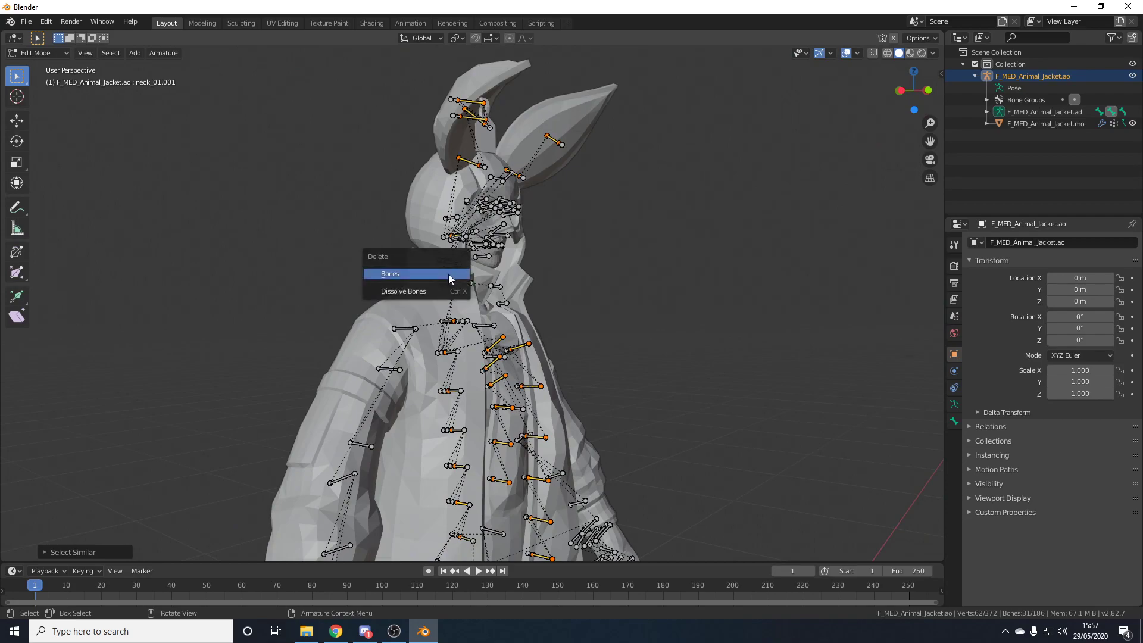
{"action": "left_click", "coordinate": [448, 274]}
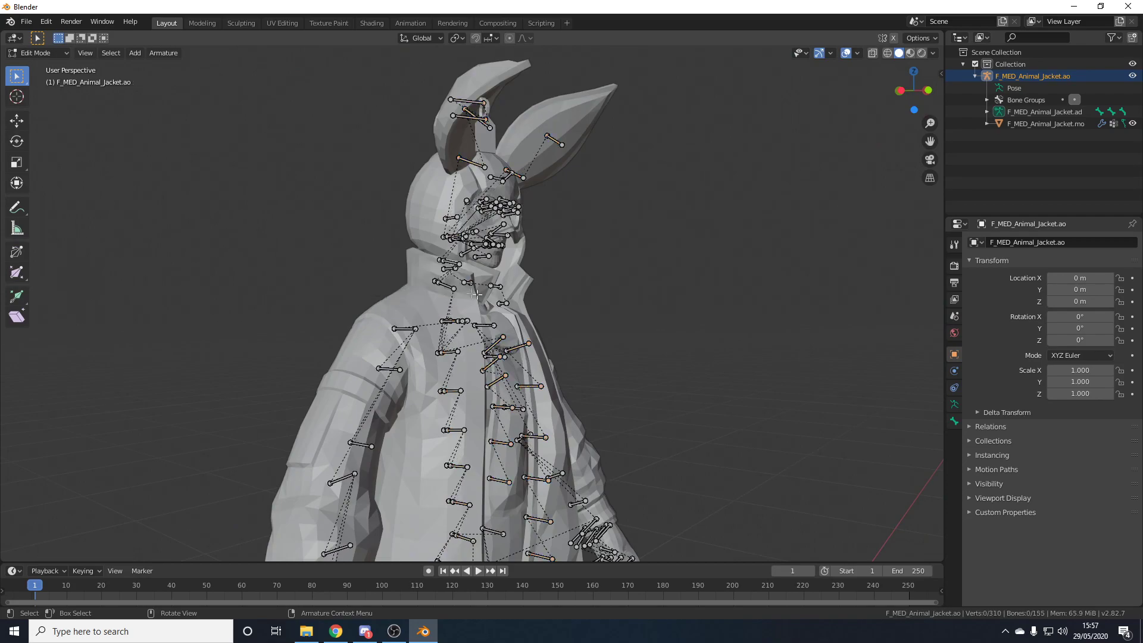
Step: Return to Object Mode and examine the remaining bones around the head, neck and chest from several sides
{"action": "scroll", "coordinate": [617, 372], "scroll_direction": "up", "scroll_amount": 4}
{"action": "scroll", "coordinate": [459, 343], "scroll_direction": "up", "scroll_amount": 2}
{"action": "middle_click_drag", "start_coordinate": [459, 343], "coordinate": [375, 369]}
{"action": "scroll", "coordinate": [479, 391], "scroll_direction": "down", "scroll_amount": 5}
{"action": "key", "text": "Tab"}
{"action": "scroll", "coordinate": [502, 306], "scroll_direction": "up", "scroll_amount": 1}
{"action": "middle_click_drag", "start_coordinate": [502, 308], "coordinate": [488, 237]}
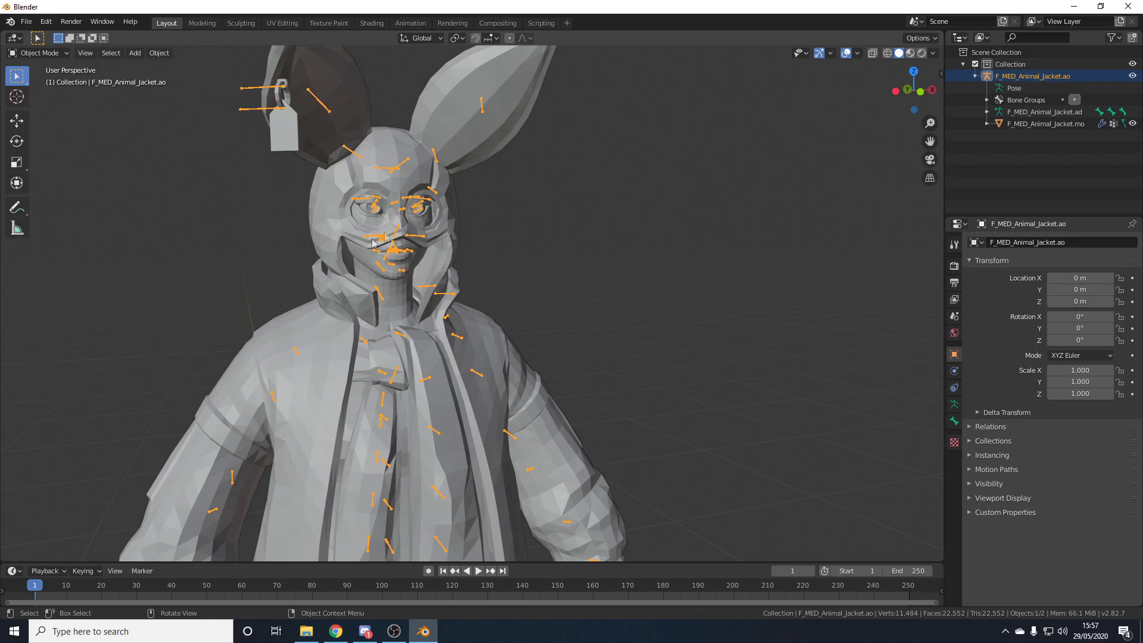
{"action": "middle_click_drag", "start_coordinate": [403, 251], "coordinate": [526, 351]}
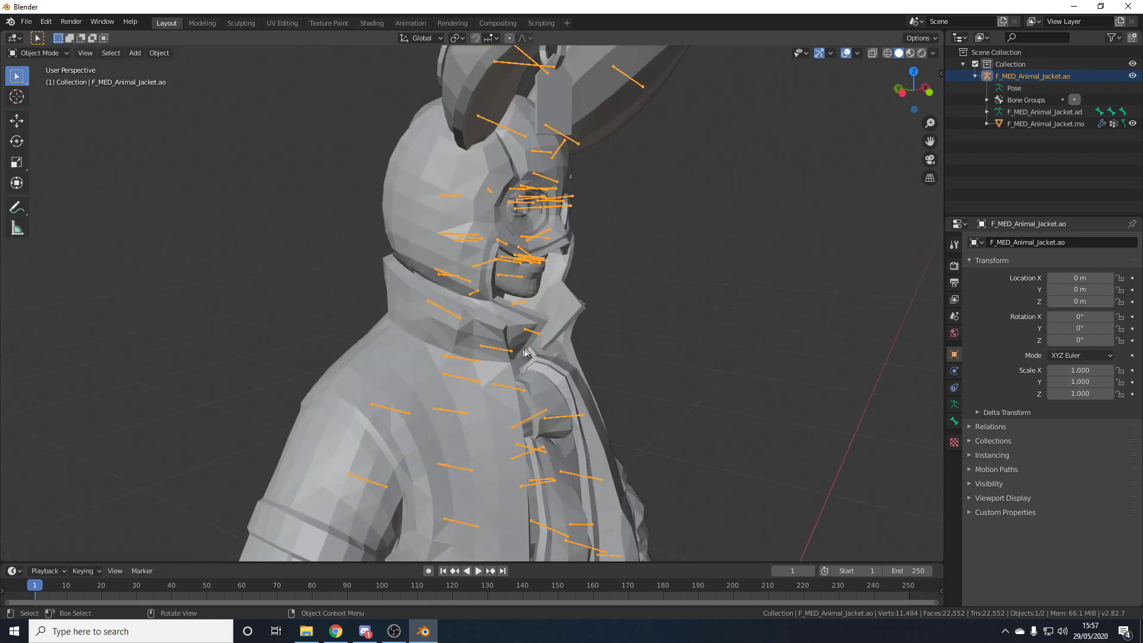
{"action": "middle_click_drag", "start_coordinate": [569, 301], "coordinate": [408, 302]}
Step: In Edit Mode, select neck_01.002 and all bones sharing its suffix, and delete them
{"action": "key", "text": "Tab"}
{"action": "scroll", "coordinate": [594, 348], "scroll_direction": "up", "scroll_amount": 4}
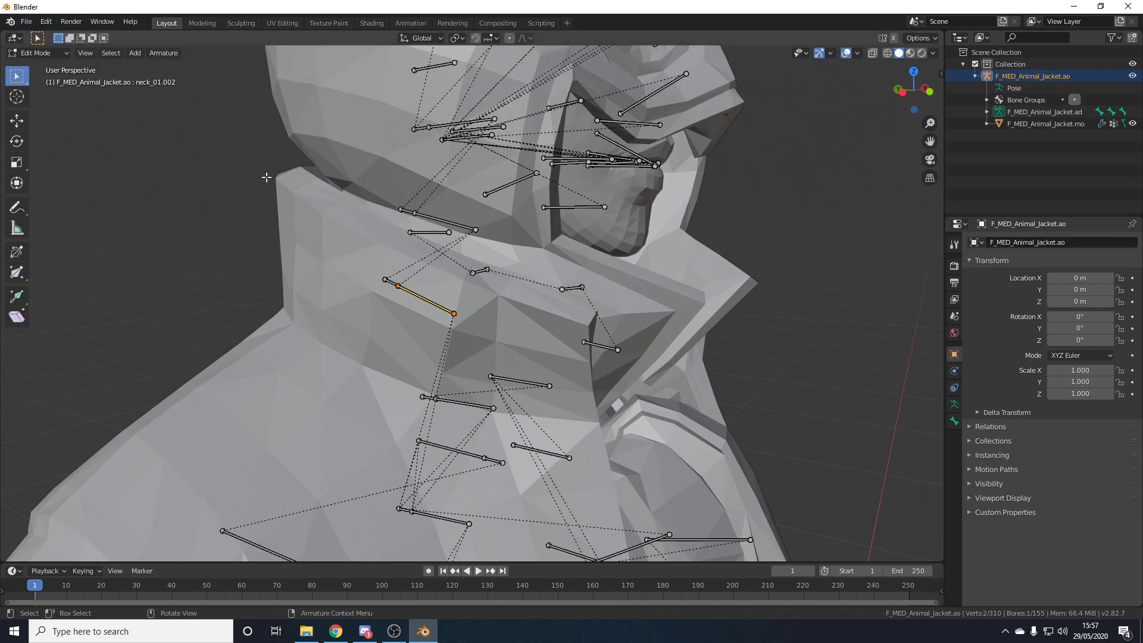
{"action": "key", "text": "shift+g"}
{"action": "left_click", "coordinate": [262, 178]}
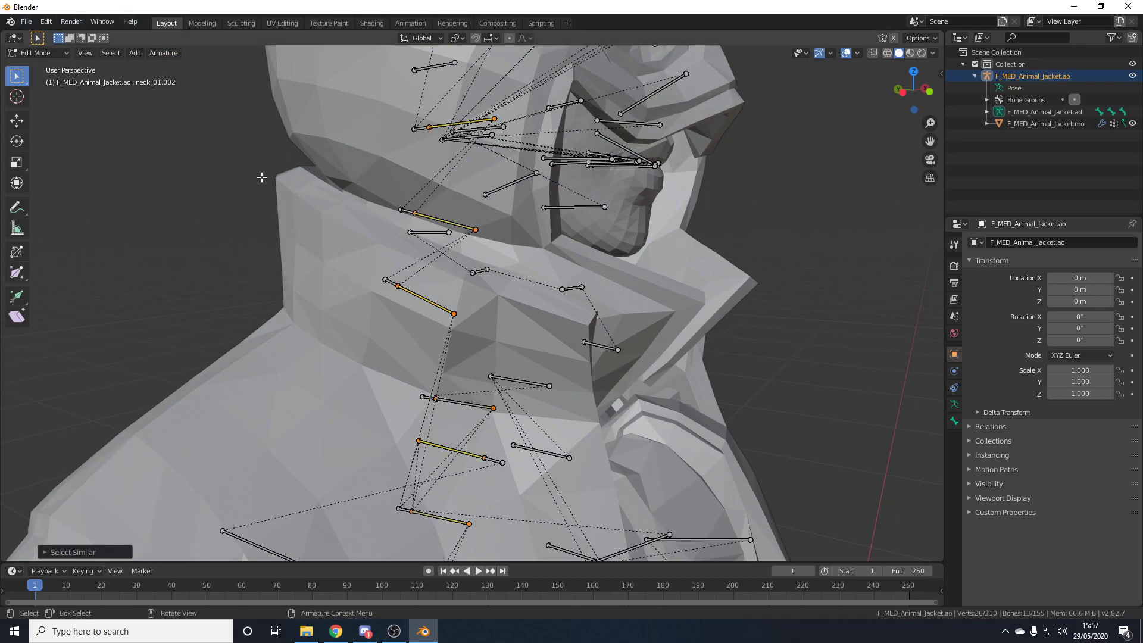
{"action": "middle_click_drag", "start_coordinate": [303, 203], "coordinate": [377, 225]}
{"action": "key", "text": "x"}
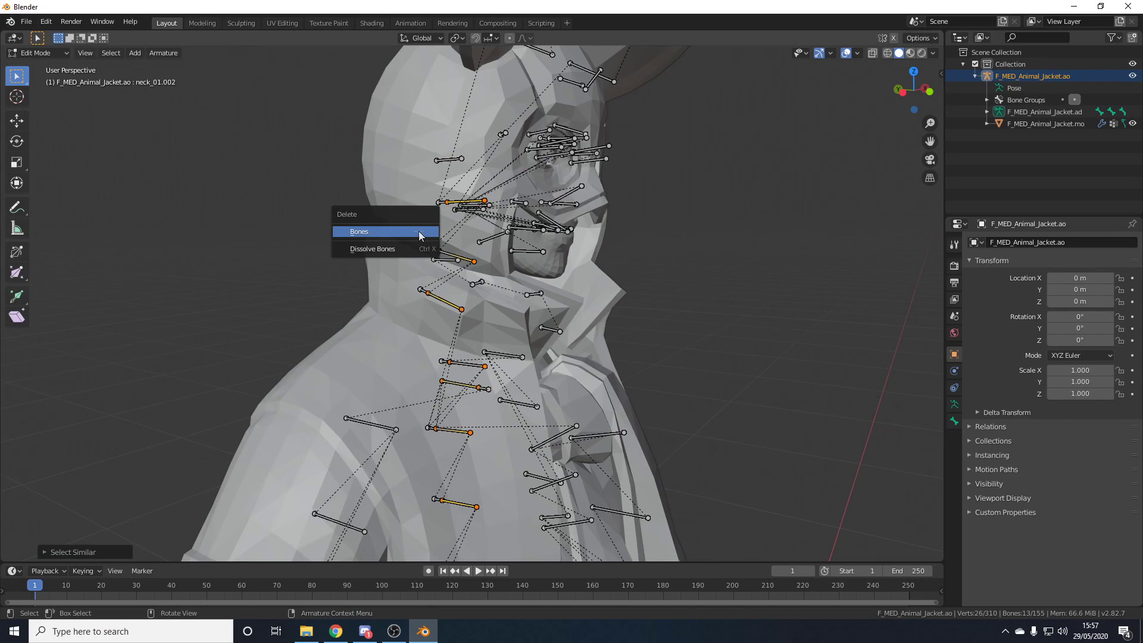
{"action": "left_click", "coordinate": [419, 230]}
Step: Put the cleaned-up armature in Pose Mode, test rotating spine_03 to check how the head follows, and undo it
{"action": "scroll", "coordinate": [645, 329], "scroll_direction": "down", "scroll_amount": 6}
{"action": "key", "text": "Tab"}
{"action": "middle_click_drag", "start_coordinate": [645, 329], "coordinate": [549, 330]}
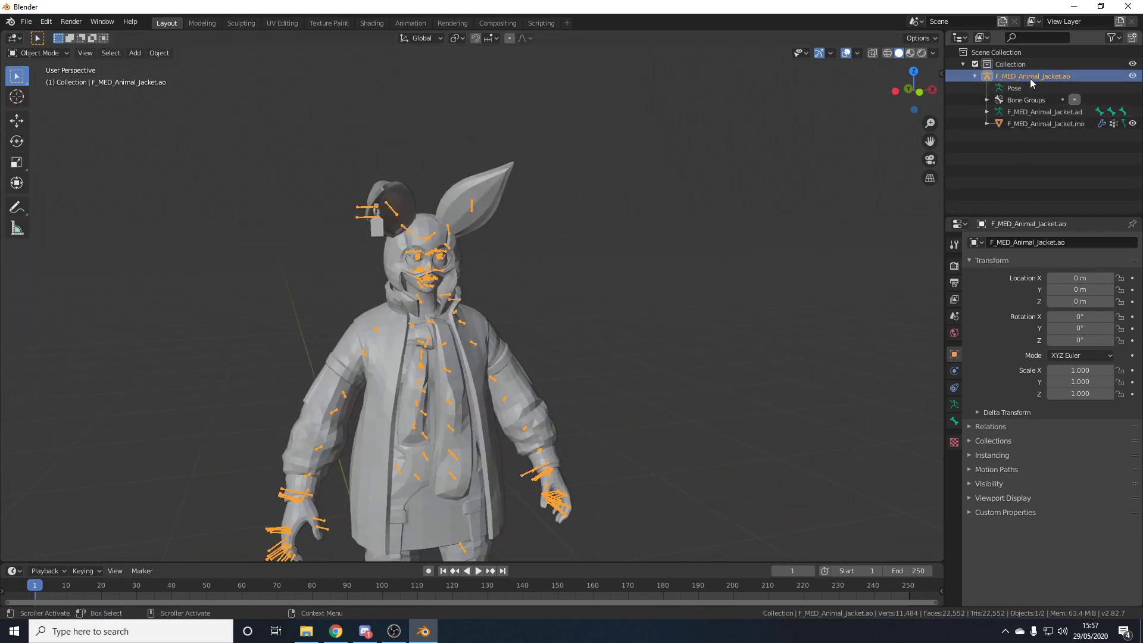
{"action": "left_click", "coordinate": [1014, 87]}
{"action": "scroll", "coordinate": [450, 392], "scroll_direction": "up", "scroll_amount": 5}
{"action": "middle_click_drag", "start_coordinate": [450, 393], "coordinate": [433, 362]}
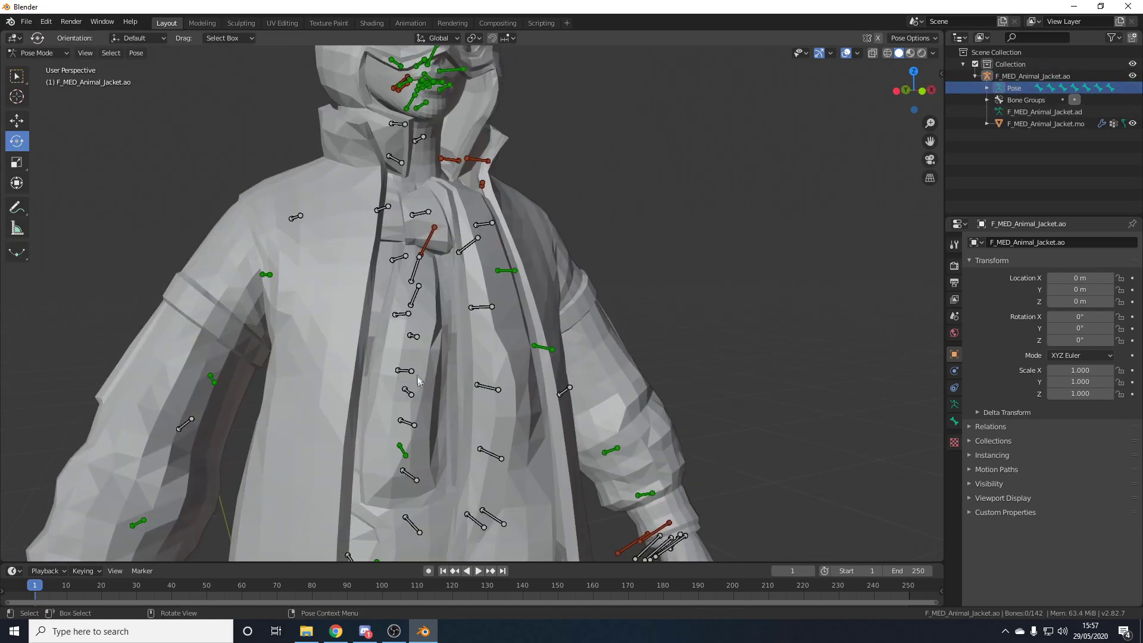
{"action": "left_click", "coordinate": [431, 358]}
{"action": "mouse_move", "coordinate": [421, 347]}
{"action": "left_mouse_down"}
{"action": "mouse_move", "coordinate": [426, 368]}
{"action": "mouse_move", "coordinate": [422, 356]}
{"action": "mouse_move", "coordinate": [392, 355]}
{"action": "mouse_move", "coordinate": [417, 363]}
{"action": "left_mouse_up"}
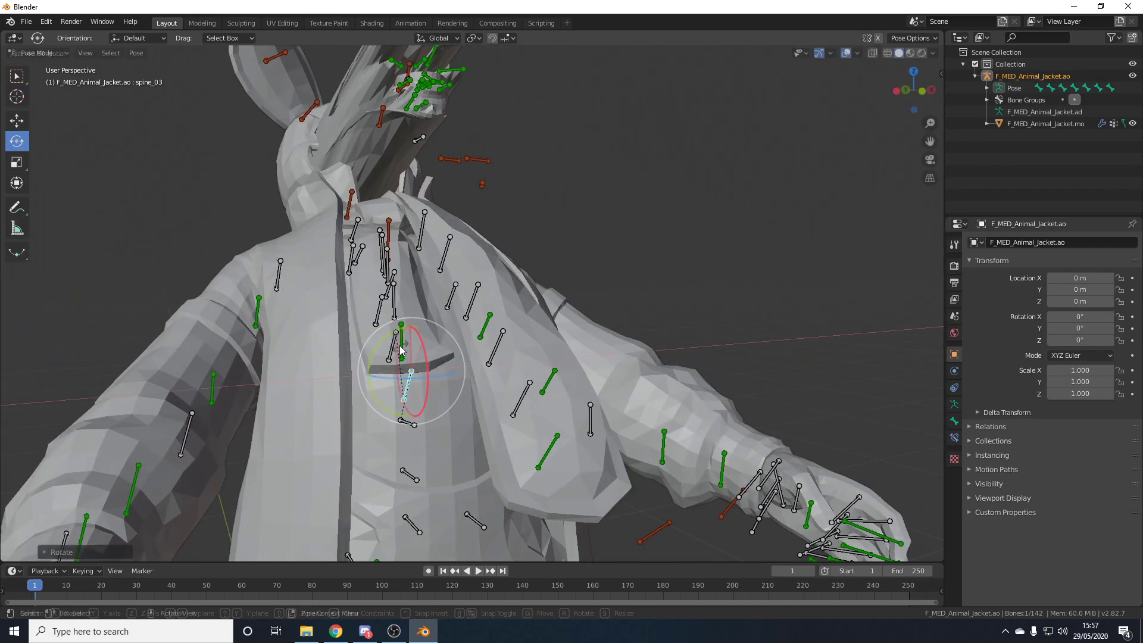
{"action": "key", "text": "ctrl+z"}
{"action": "middle_click_drag", "start_coordinate": [581, 265], "coordinate": [559, 400], "text": "shift"}
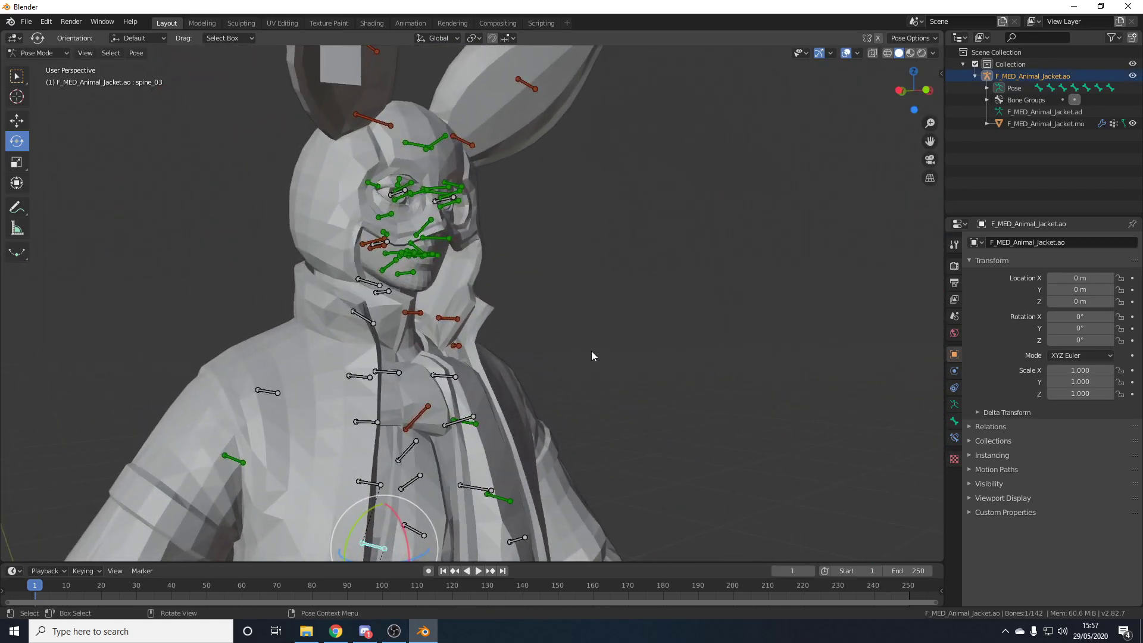
Step: Take the armature out of Pose Mode and into Edit Mode, with the bones inside the head in close view
{"action": "left_click", "coordinate": [1000, 87]}
{"action": "left_click", "coordinate": [1007, 77]}
{"action": "middle_click_drag", "start_coordinate": [448, 187], "coordinate": [472, 337]}
{"action": "scroll", "coordinate": [460, 266], "scroll_direction": "up", "scroll_amount": 1}
{"action": "key", "text": "Tab"}
{"action": "scroll", "coordinate": [451, 279], "scroll_direction": "up", "scroll_amount": 4}
{"action": "scroll", "coordinate": [470, 297], "scroll_direction": "up", "scroll_amount": 4}
{"action": "scroll", "coordinate": [469, 297], "scroll_direction": "down", "scroll_amount": 10}
{"action": "scroll", "coordinate": [435, 297], "scroll_direction": "up", "scroll_amount": 7}
{"action": "scroll", "coordinate": [472, 337], "scroll_direction": "up", "scroll_amount": 2}
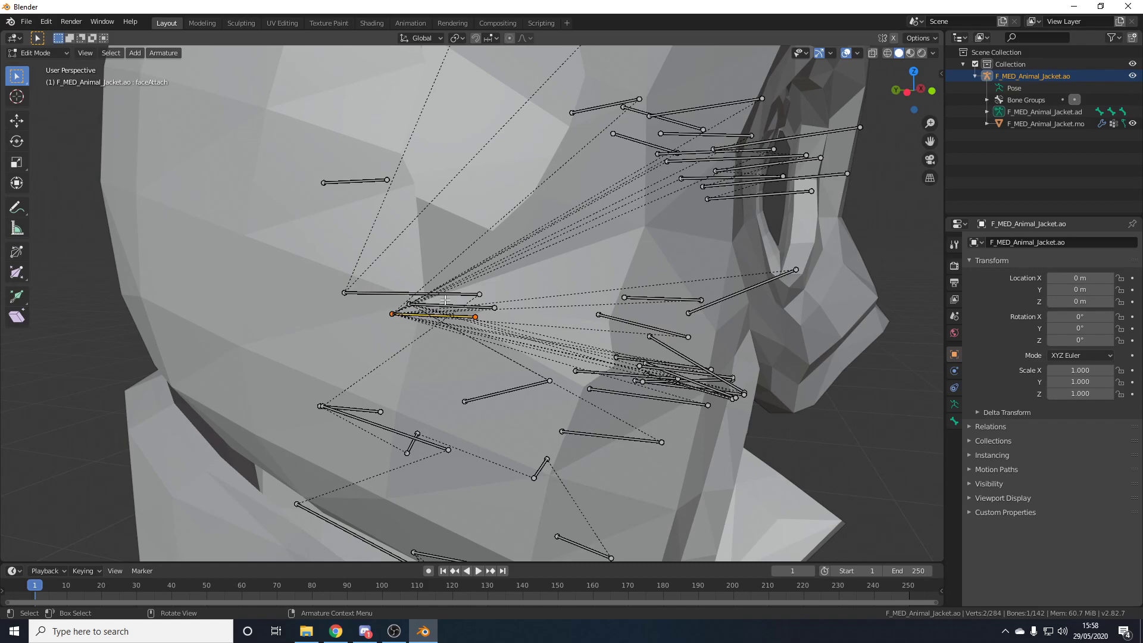
Step: Parent the faceAttach bone to the head bone using Keep Offset
{"action": "left_click", "coordinate": [428, 295]}
{"action": "left_click", "coordinate": [429, 316]}
{"action": "left_click", "coordinate": [417, 293], "text": "shift"}
{"action": "key", "text": "ctrl+p"}
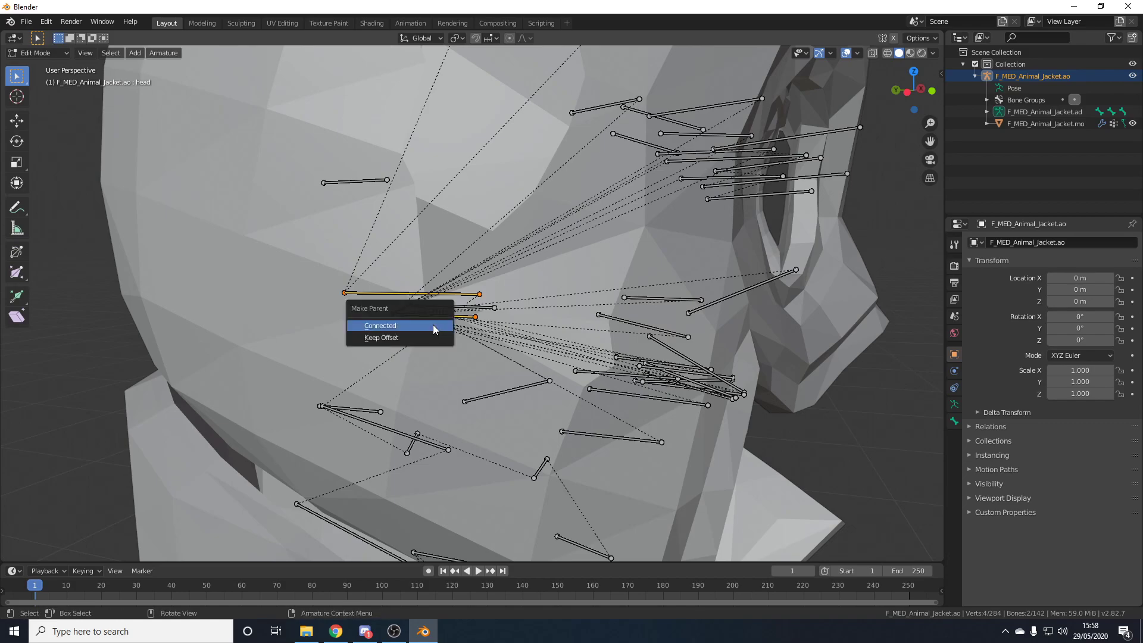
{"action": "key", "text": "ctrl+p"}
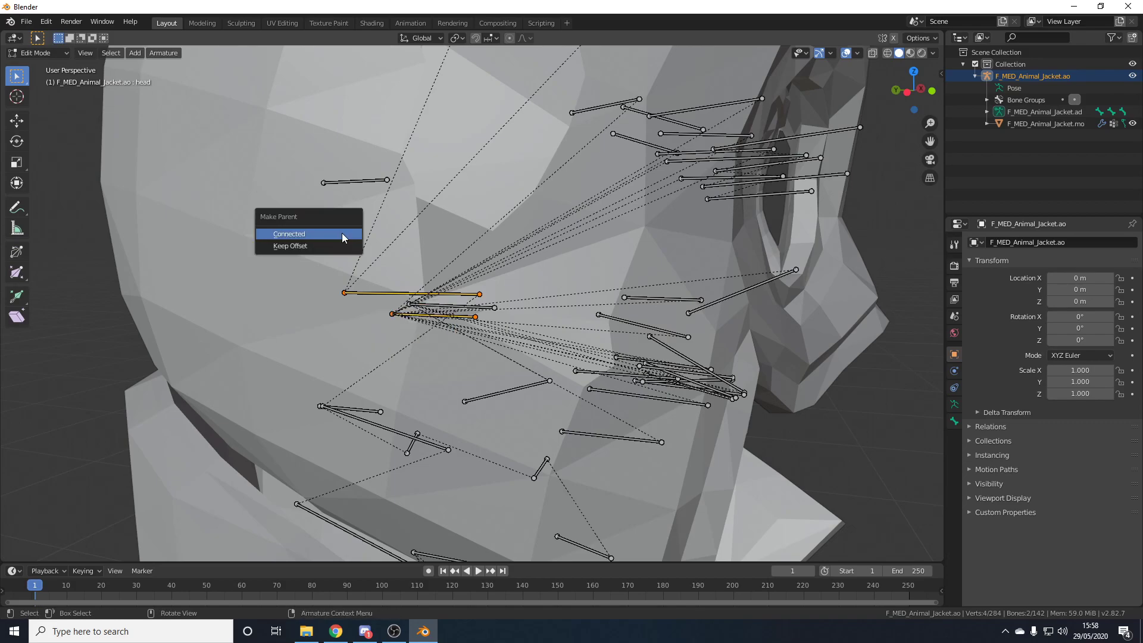
{"action": "left_click", "coordinate": [308, 245]}
Step: Return the armature to Pose Mode, select the spine_02 bone and try small test rotations
{"action": "scroll", "coordinate": [729, 456], "scroll_direction": "down", "scroll_amount": 7}
{"action": "key", "text": "Tab"}
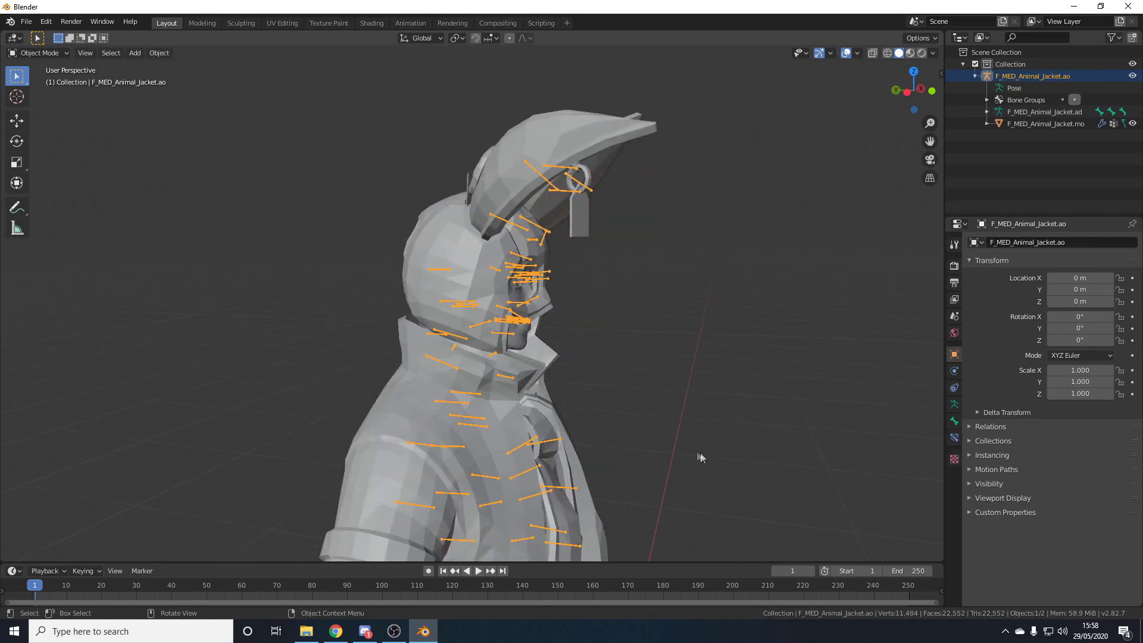
{"action": "middle_click_drag", "start_coordinate": [702, 453], "coordinate": [589, 450]}
{"action": "left_click", "coordinate": [1034, 89]}
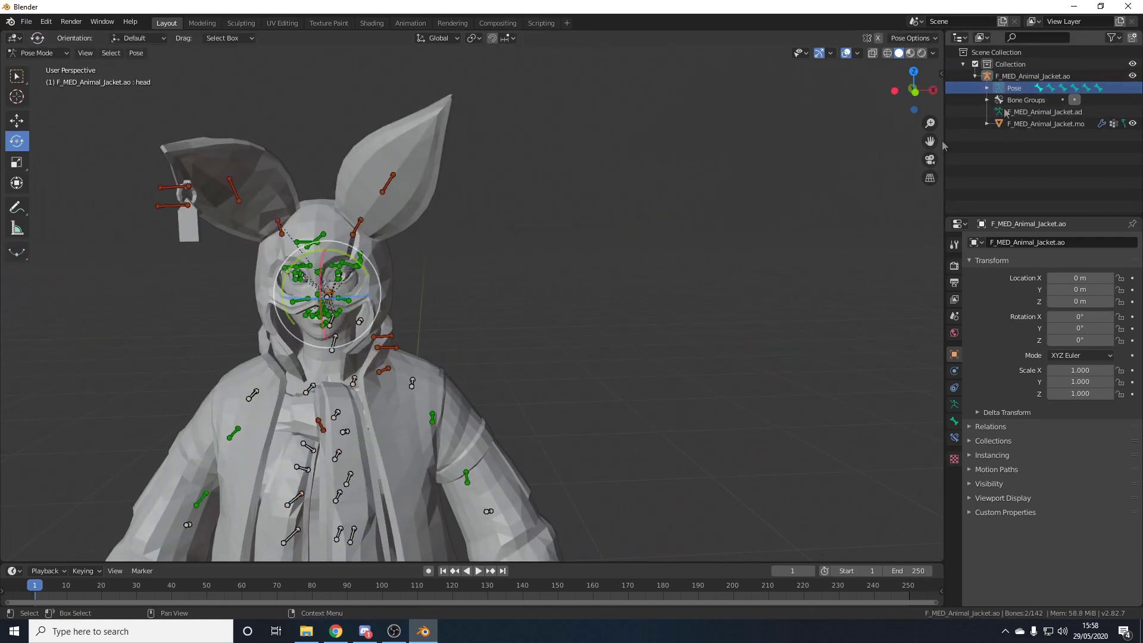
{"action": "middle_click_drag", "start_coordinate": [384, 402], "coordinate": [475, 240], "text": "shift"}
{"action": "left_click", "coordinate": [426, 369]}
{"action": "mouse_move", "coordinate": [439, 367]}
{"action": "left_mouse_down"}
{"action": "mouse_move", "coordinate": [445, 286]}
{"action": "mouse_move", "coordinate": [443, 381]}
{"action": "mouse_move", "coordinate": [450, 366]}
{"action": "left_mouse_up"}
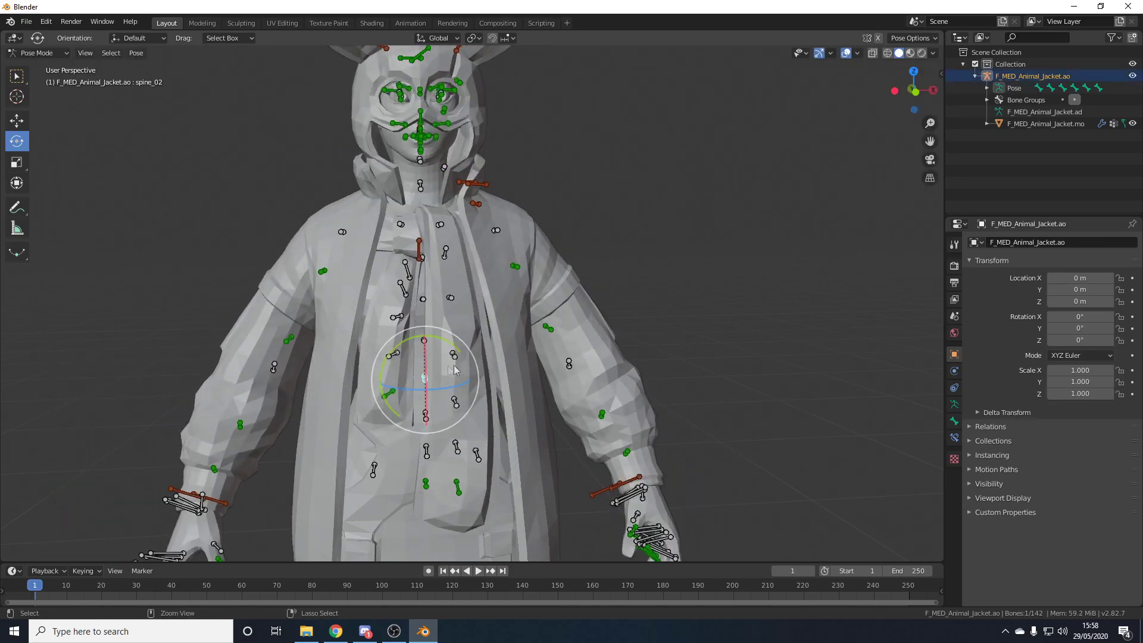
{"action": "middle_click_drag", "start_coordinate": [450, 366], "coordinate": [492, 372]}
{"action": "left_click_drag", "start_coordinate": [453, 373], "coordinate": [452, 380]}
Step: Rotate spine_02 strongly to check whether the head and face bones follow the body, and undo the rotation
{"action": "middle_click_drag", "start_coordinate": [501, 281], "coordinate": [487, 423], "text": "shift"}
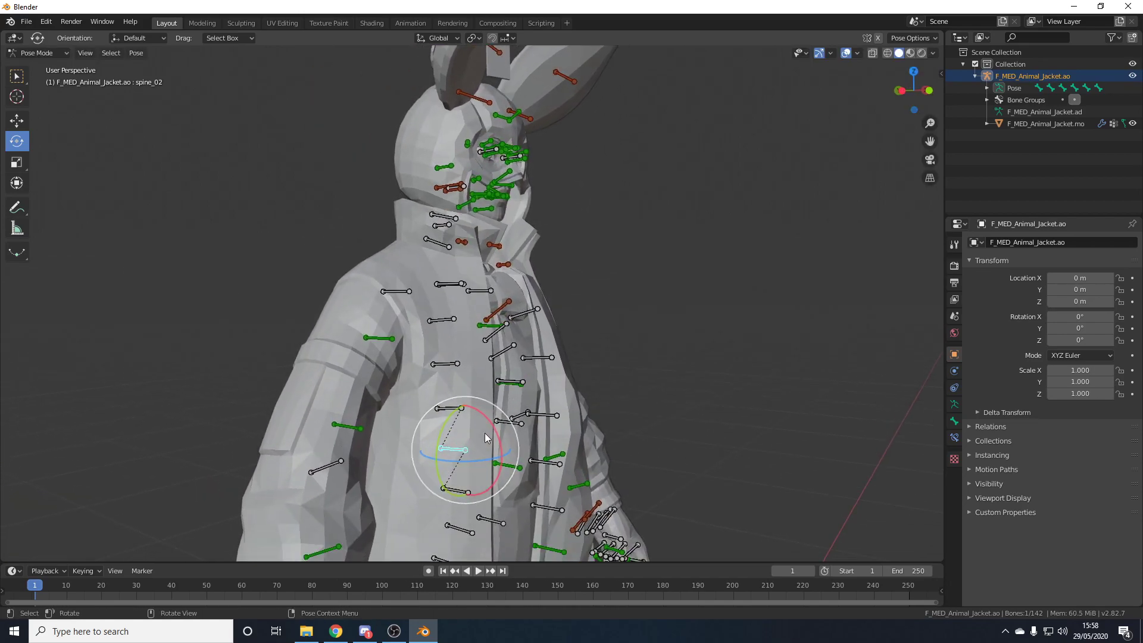
{"action": "mouse_move", "coordinate": [487, 424]}
{"action": "left_mouse_down"}
{"action": "mouse_move", "coordinate": [465, 436]}
{"action": "mouse_move", "coordinate": [499, 413]}
{"action": "left_mouse_up"}
{"action": "middle_click_drag", "start_coordinate": [498, 412], "coordinate": [559, 262]}
{"action": "left_click_drag", "start_coordinate": [438, 485], "coordinate": [452, 226]}
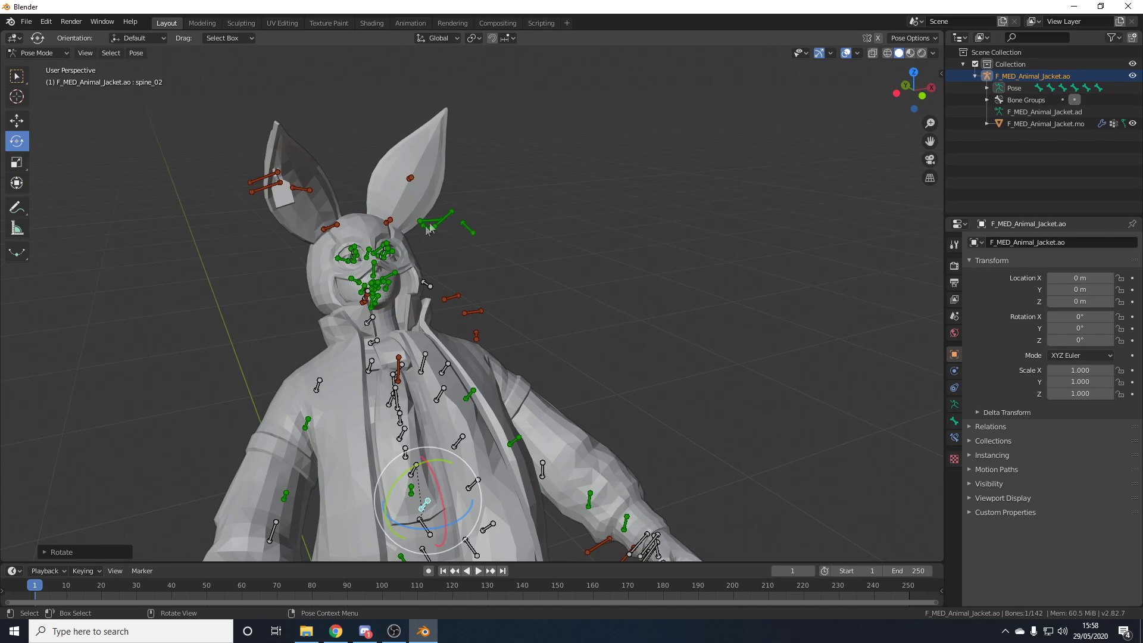
{"action": "key", "text": "ctrl+z"}
{"action": "scroll", "coordinate": [466, 256], "scroll_direction": "up", "scroll_amount": 1}
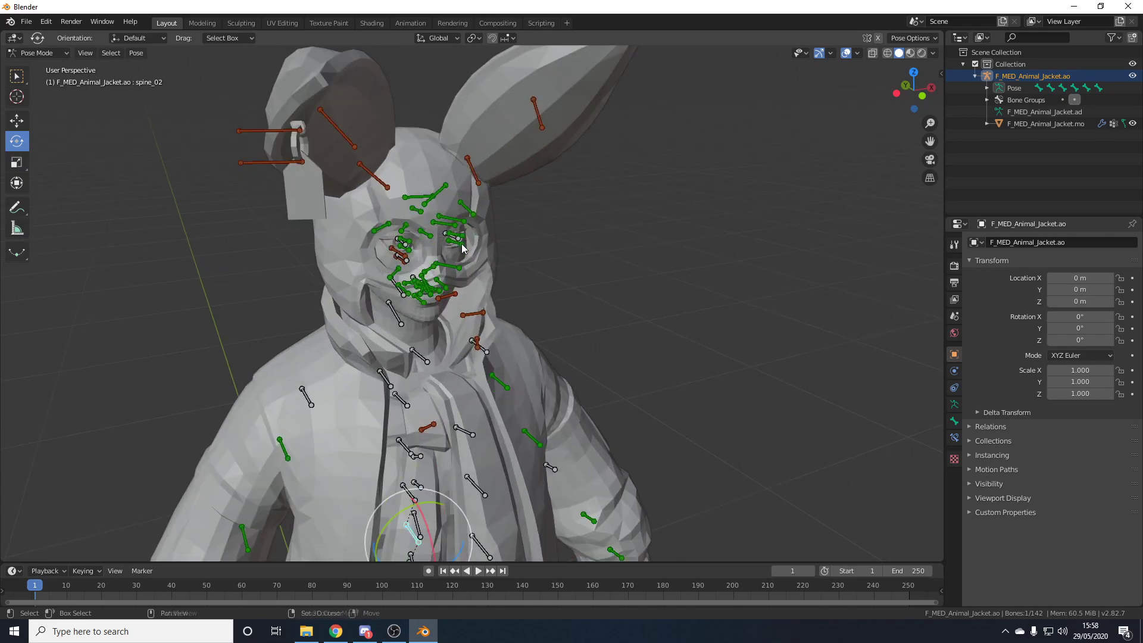
Step: Select the dyn_hair_03 bone above the left eye and switch the armature from Pose Mode to Edit Mode, with that bone in close view
{"action": "middle_click_drag", "start_coordinate": [464, 245], "coordinate": [472, 309], "text": "shift"}
{"action": "scroll", "coordinate": [473, 307], "scroll_direction": "up", "scroll_amount": 3}
{"action": "left_click", "coordinate": [479, 270]}
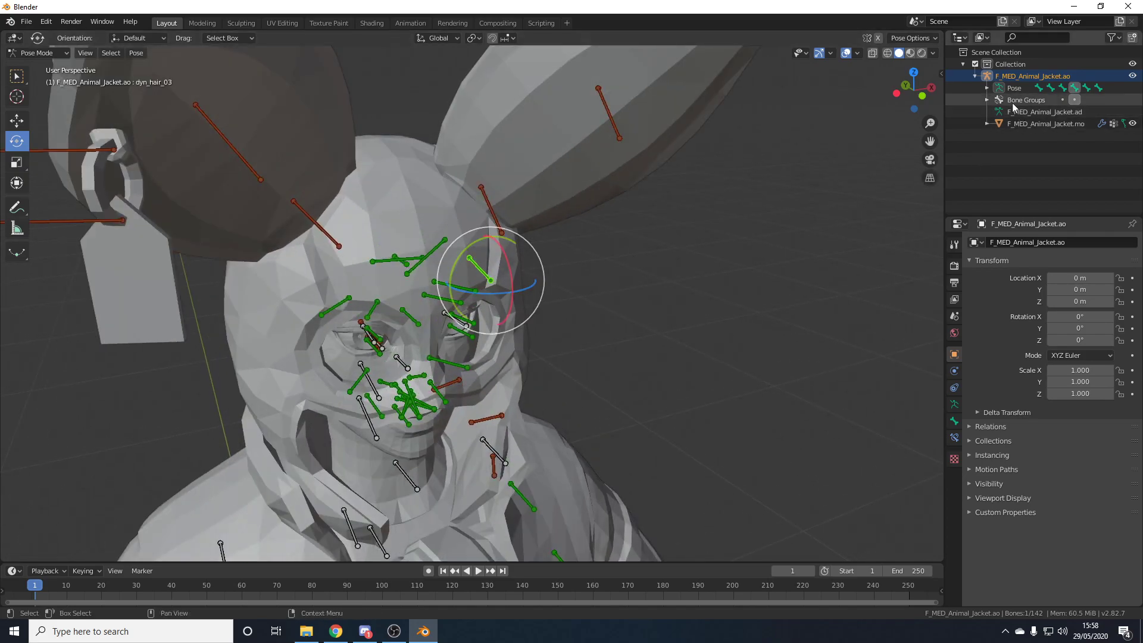
{"action": "left_click", "coordinate": [1010, 88]}
{"action": "left_click", "coordinate": [1009, 77]}
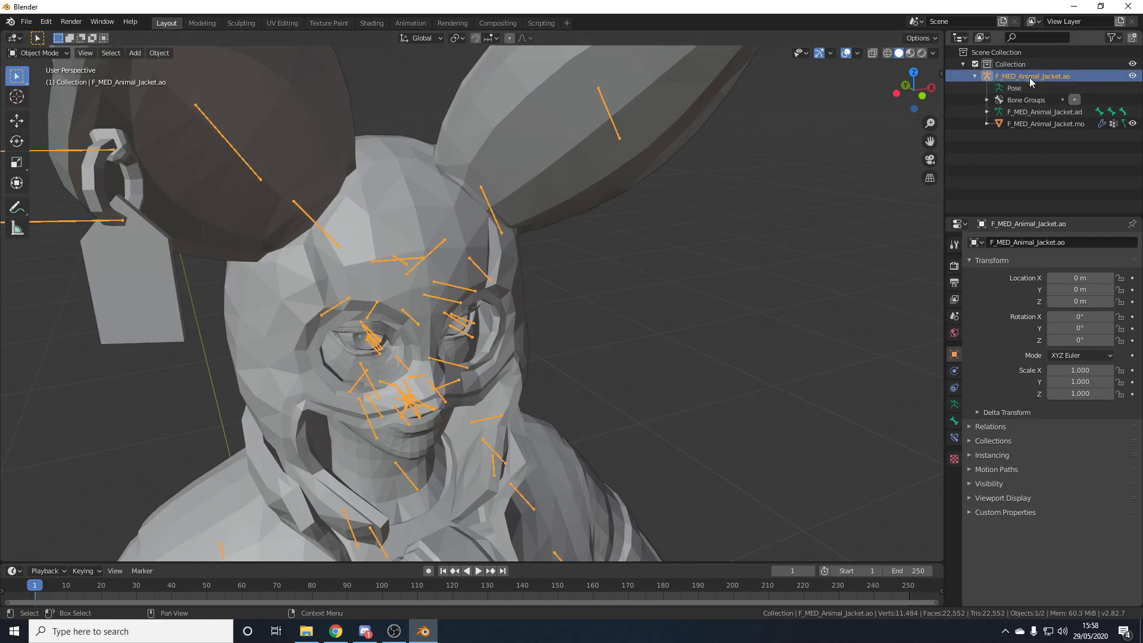
{"action": "key", "text": "Tab"}
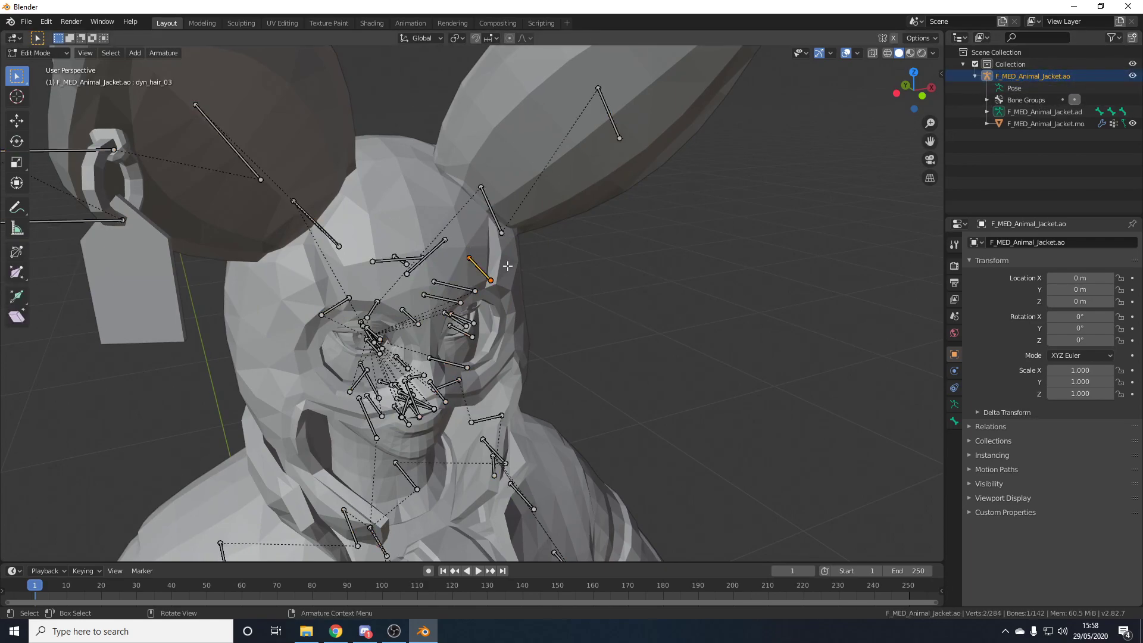
{"action": "scroll", "coordinate": [494, 272], "scroll_direction": "up", "scroll_amount": 2}
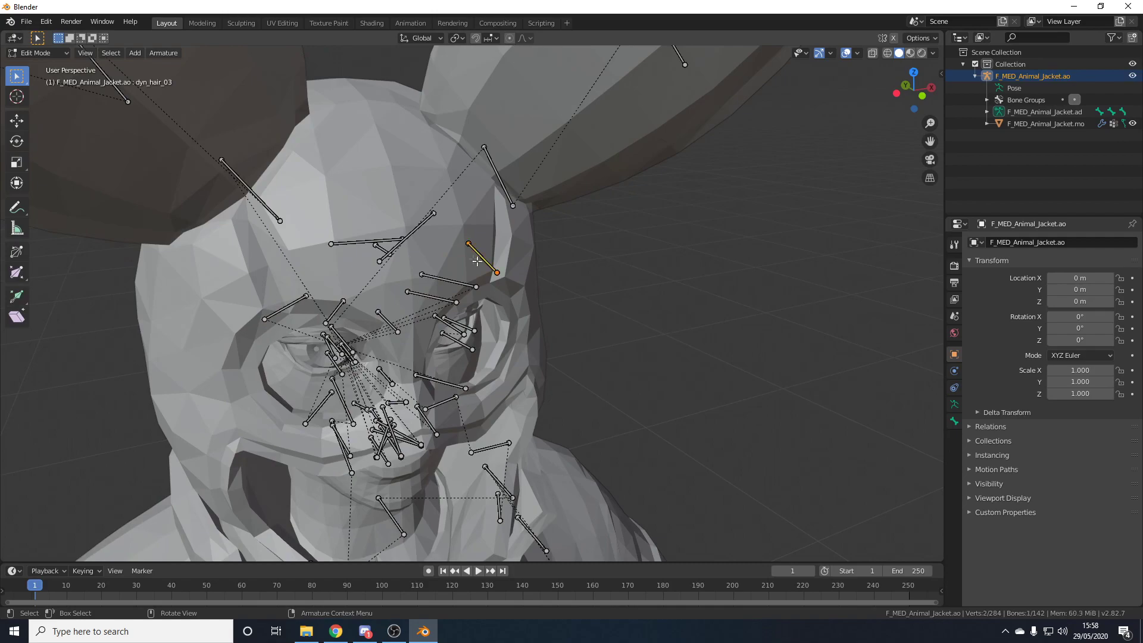
{"action": "middle_click_drag", "start_coordinate": [514, 253], "coordinate": [584, 230]}
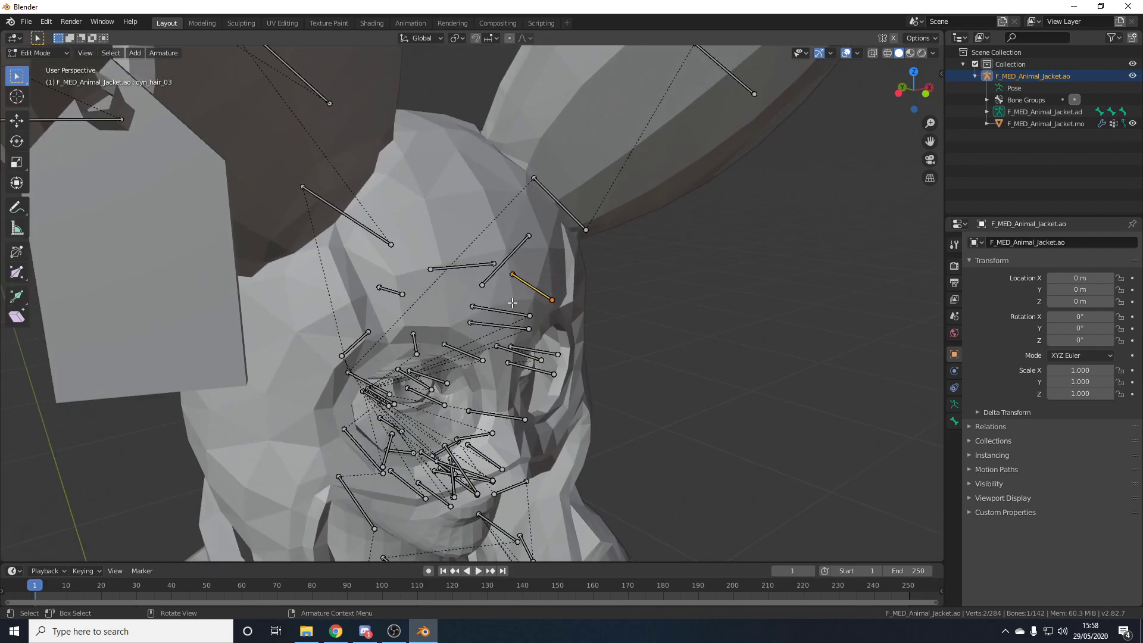
{"action": "scroll", "coordinate": [635, 194], "scroll_direction": "up", "scroll_amount": 2}
{"action": "middle_click_drag", "start_coordinate": [635, 194], "coordinate": [558, 372]}
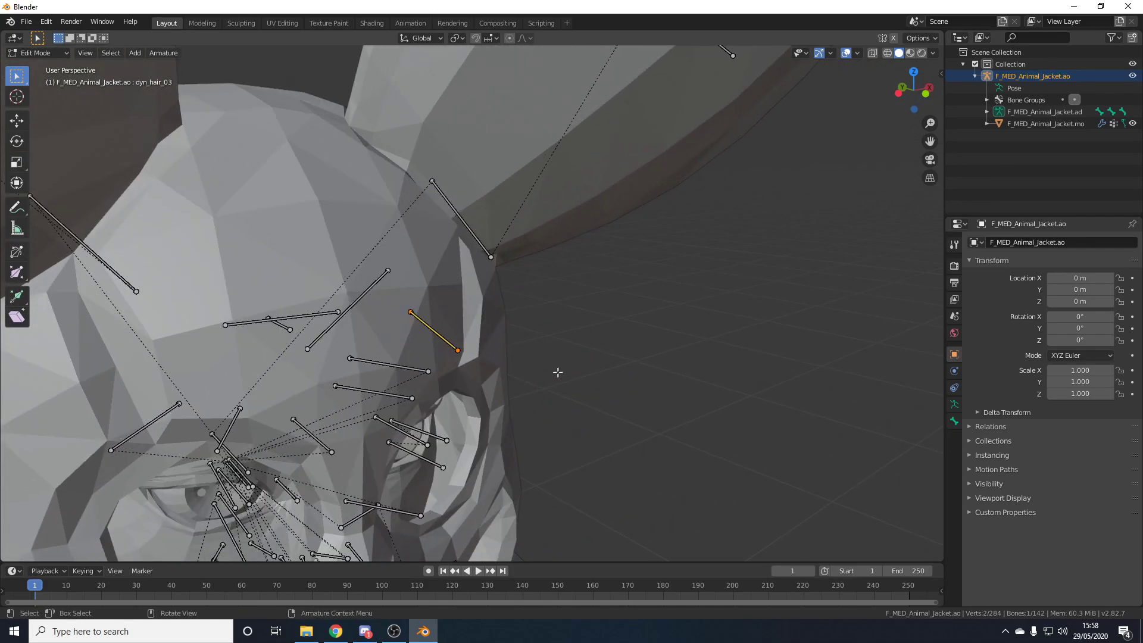
Step: Set the parent of the dyn_hair_03 bone to head in its bone relations
{"action": "left_click", "coordinate": [954, 421]}
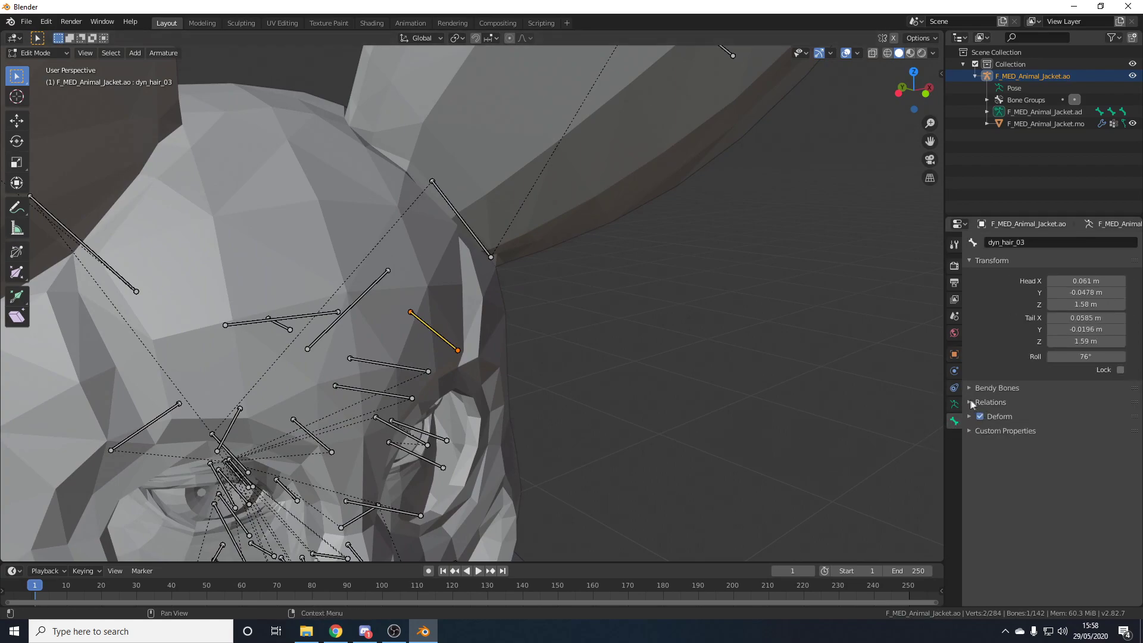
{"action": "left_click", "coordinate": [970, 401]}
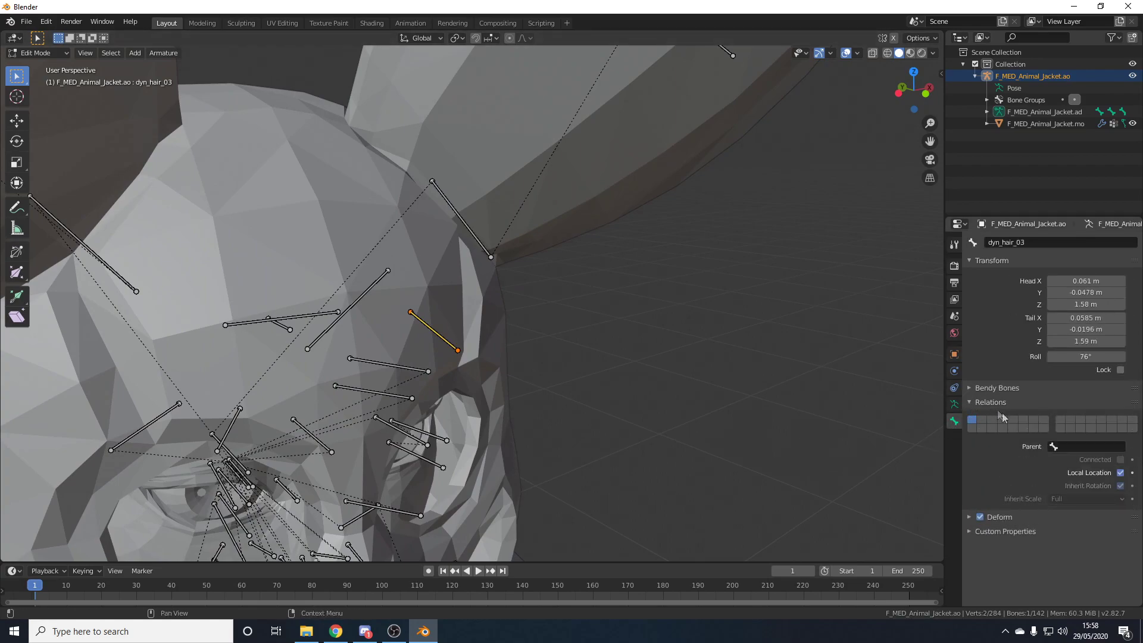
{"action": "left_click", "coordinate": [1071, 448]}
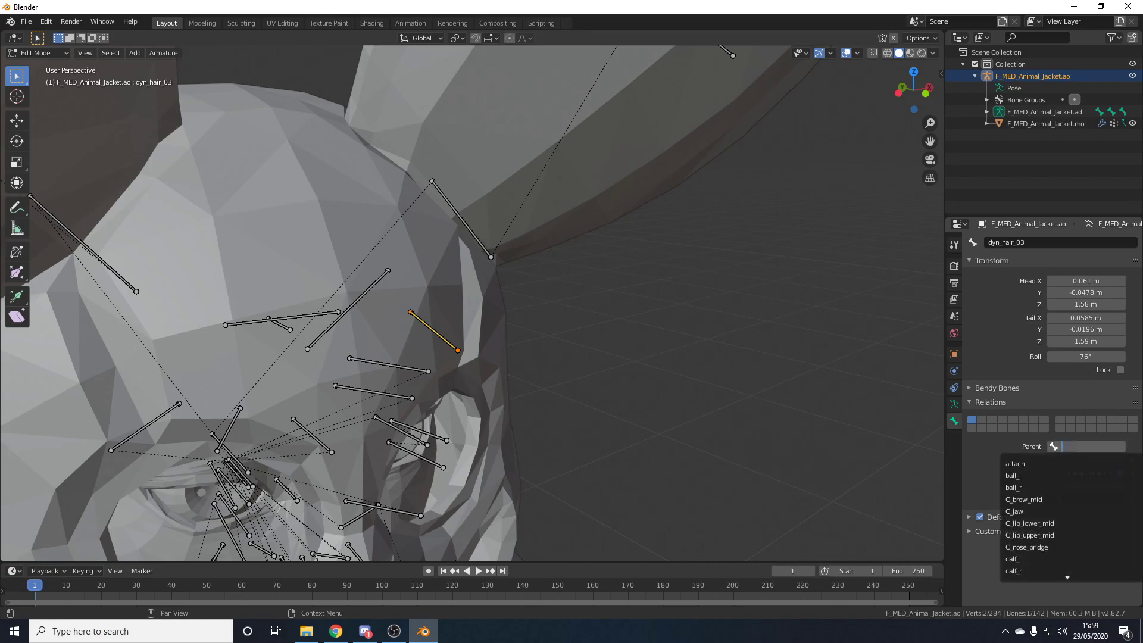
{"action": "left_click", "coordinate": [1012, 446]}
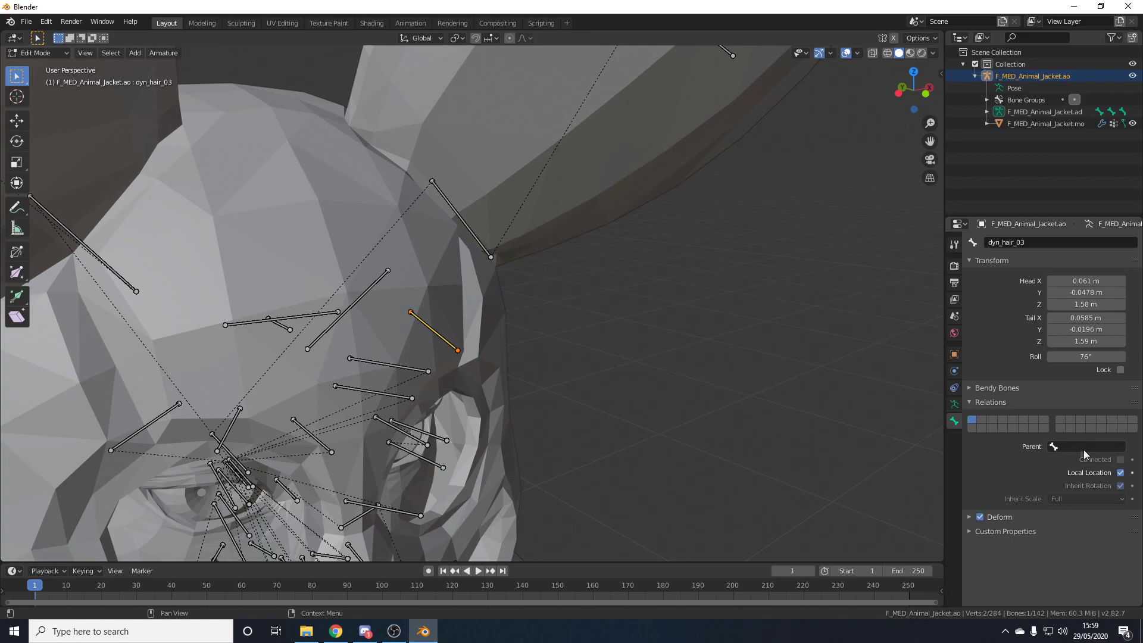
{"action": "left_click", "coordinate": [1083, 448]}
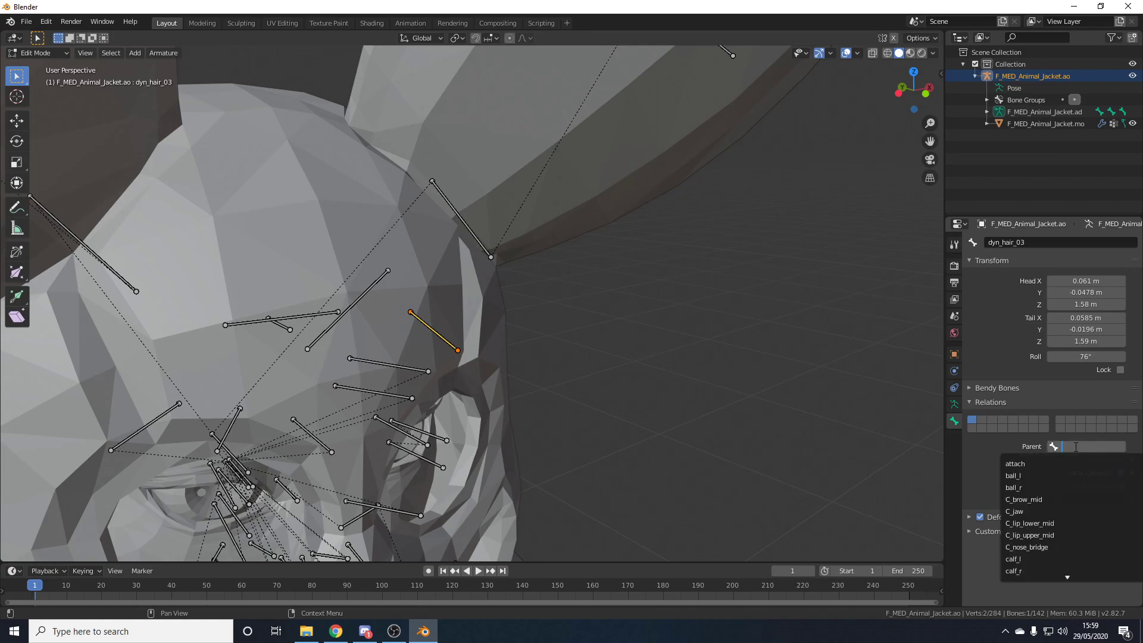
{"action": "type", "text": "head"}
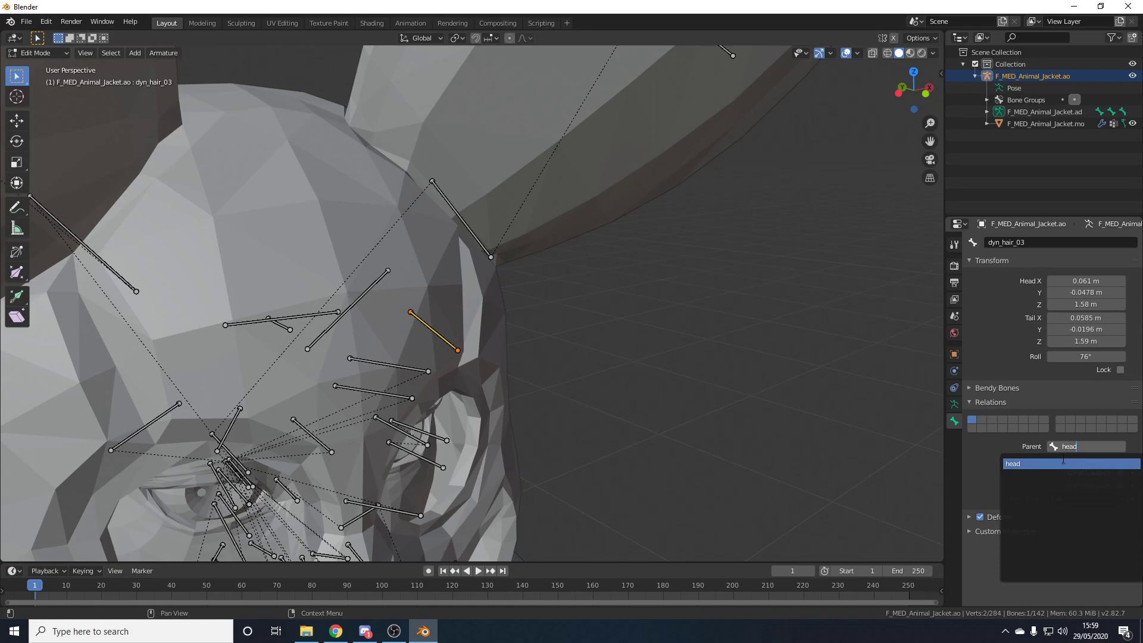
{"action": "left_click", "coordinate": [1035, 464]}
Step: Return the armature to Pose Mode, rotate spine_03 to check whether the head bones follow the body, and undo the rotation
{"action": "scroll", "coordinate": [613, 416], "scroll_direction": "down", "scroll_amount": 5}
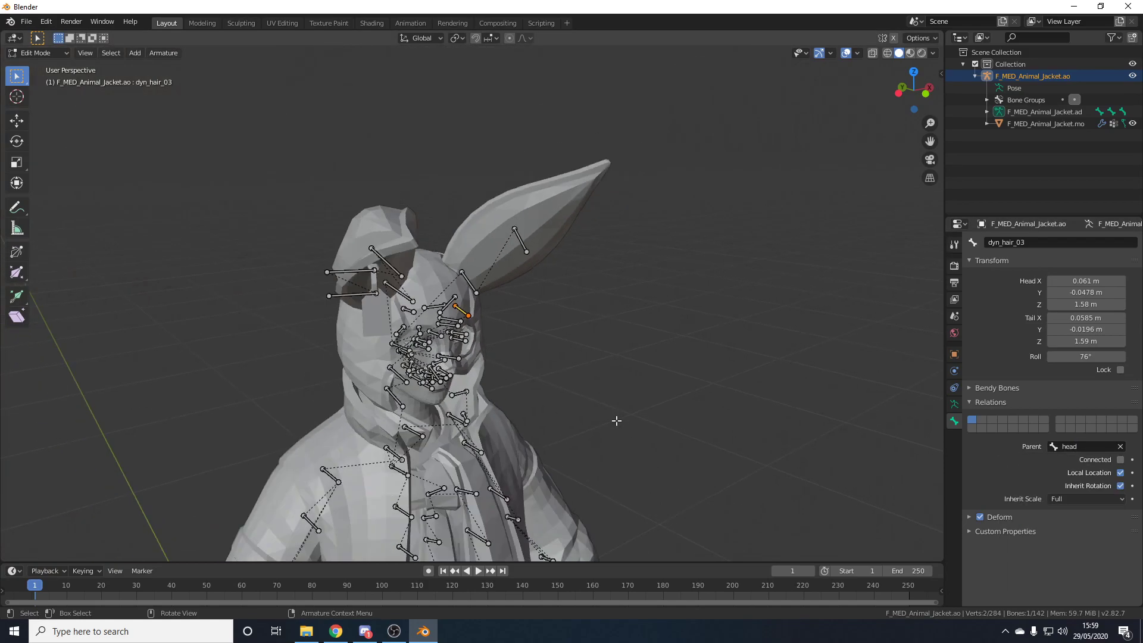
{"action": "left_click", "coordinate": [1010, 92]}
{"action": "middle_click_drag", "start_coordinate": [394, 416], "coordinate": [420, 299], "text": "shift"}
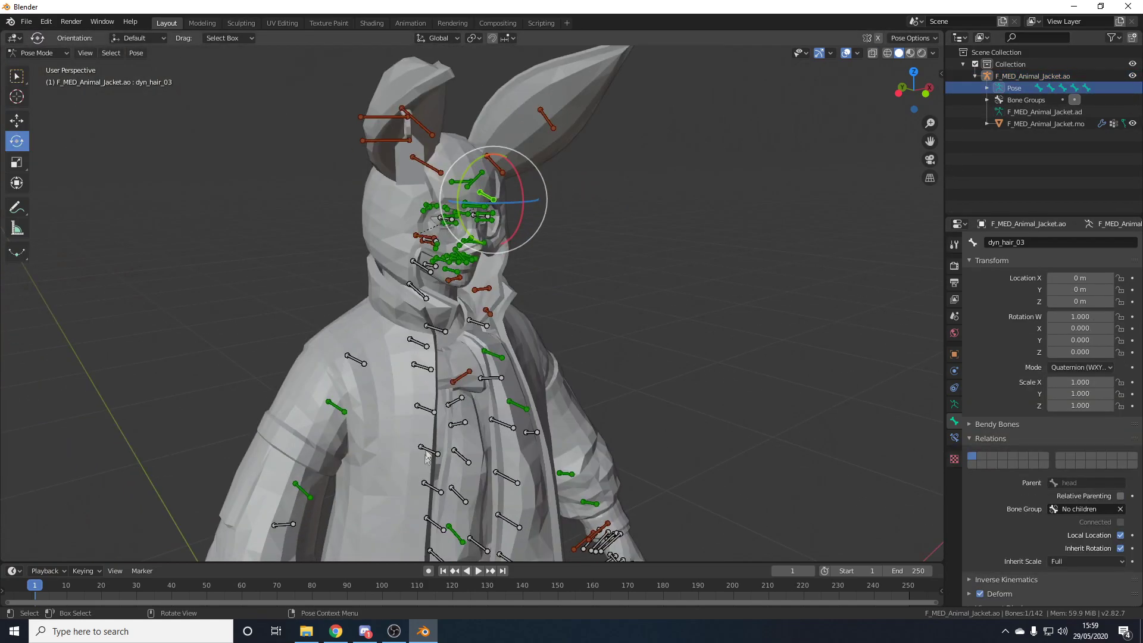
{"action": "left_click", "coordinate": [429, 451]}
{"action": "left_click_drag", "start_coordinate": [454, 437], "coordinate": [436, 427]}
{"action": "middle_click_drag", "start_coordinate": [406, 196], "coordinate": [415, 233]}
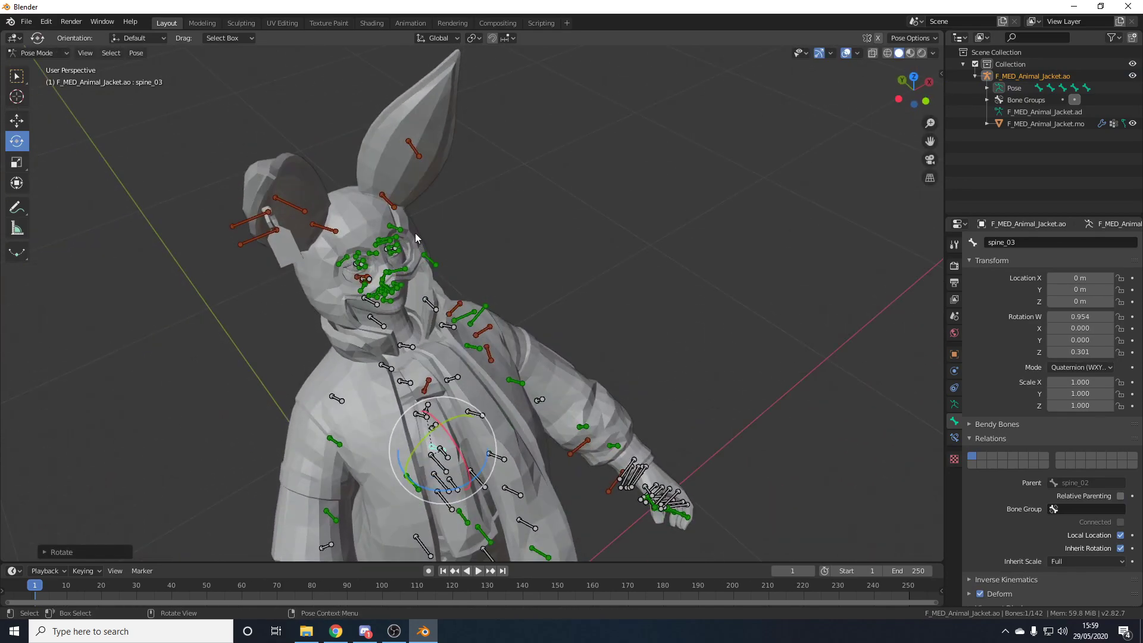
{"action": "left_click", "coordinate": [405, 228]}
{"action": "key", "text": "ctrl+z"}
{"action": "key", "text": "ctrl+z"}
Step: Take the armature out of Pose Mode and apply Shade Smooth to the character mesh F_MED_Animal_Jacket.mo, leaving it deselected
{"action": "left_click", "coordinate": [673, 370]}
{"action": "scroll", "coordinate": [673, 370], "scroll_direction": "up", "scroll_amount": 3}
{"action": "middle_click_drag", "start_coordinate": [673, 370], "coordinate": [585, 344]}
{"action": "scroll", "coordinate": [585, 294], "scroll_direction": "down", "scroll_amount": 3}
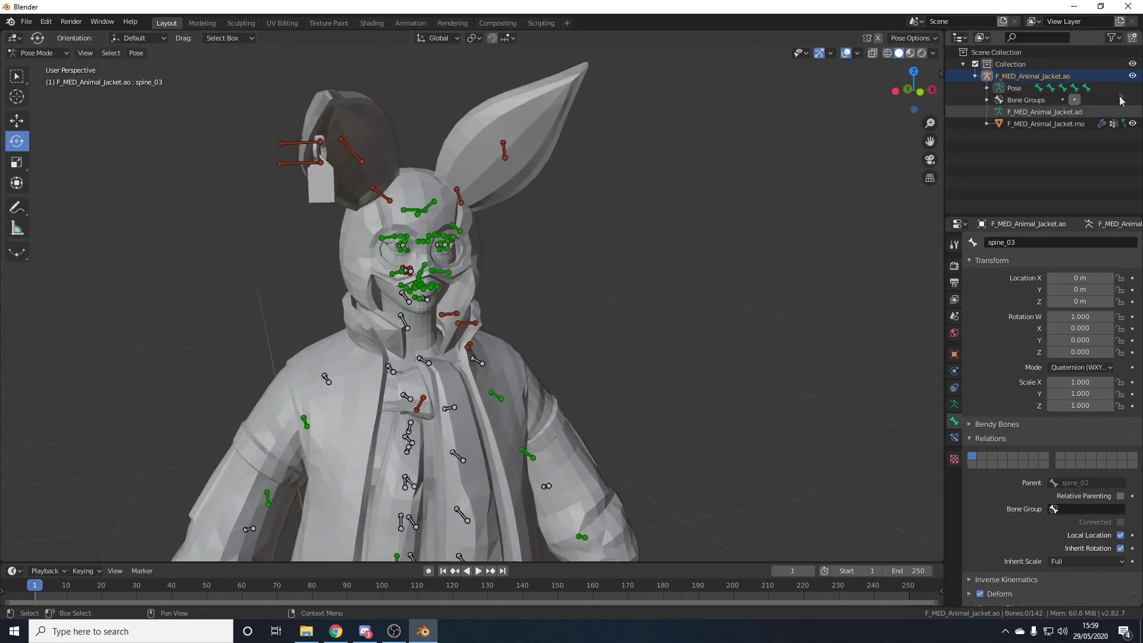
{"action": "left_click", "coordinate": [1029, 89]}
{"action": "left_click", "coordinate": [1028, 75]}
{"action": "middle_click_drag", "start_coordinate": [498, 250], "coordinate": [462, 297]}
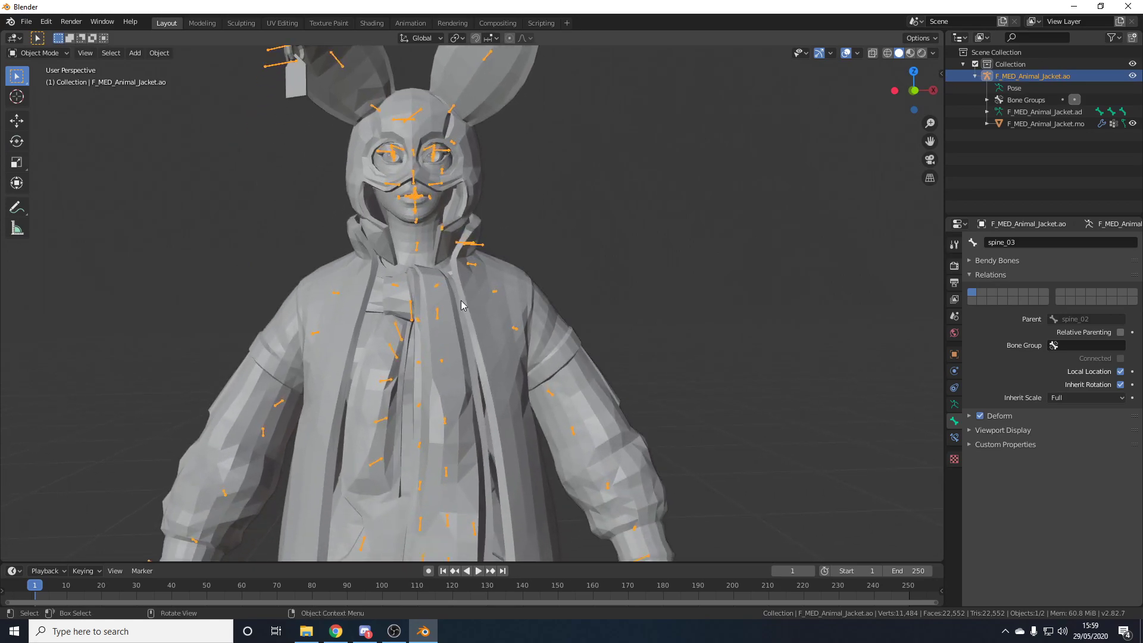
{"action": "left_click", "coordinate": [459, 302]}
{"action": "scroll", "coordinate": [461, 311], "scroll_direction": "down", "scroll_amount": 4}
{"action": "right_click", "coordinate": [477, 295]}
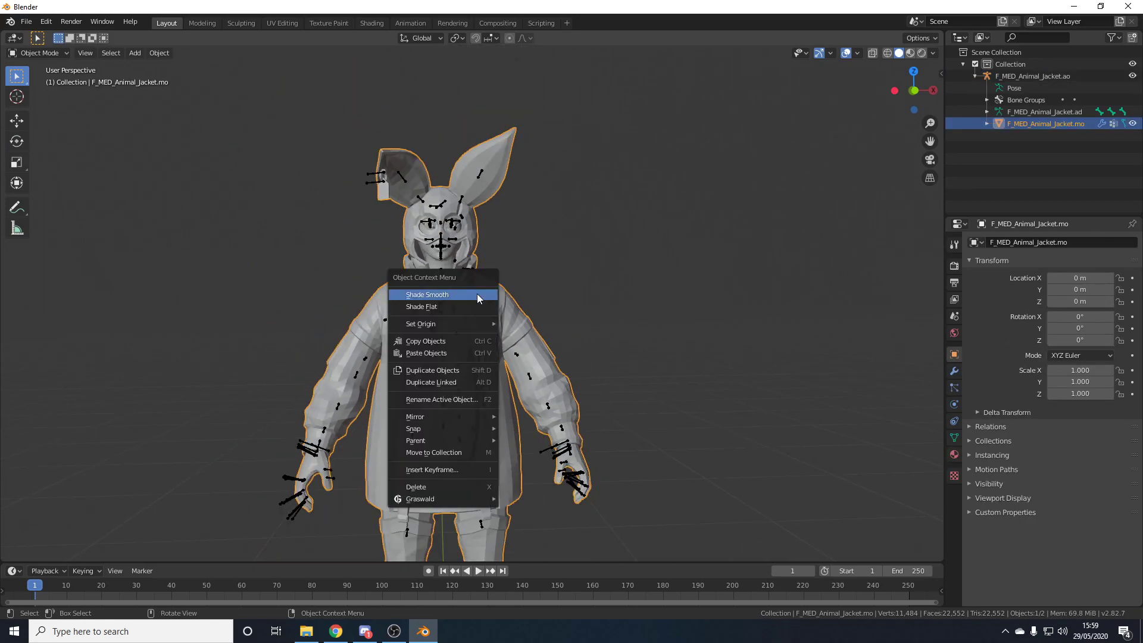
{"action": "left_click", "coordinate": [476, 295]}
{"action": "left_click", "coordinate": [579, 233]}
Step: Put the armature in Pose Mode and try rotating the R_eye bone to check the eye's movement, then cancel the rotation
{"action": "scroll", "coordinate": [560, 274], "scroll_direction": "up", "scroll_amount": 3}
{"action": "middle_click_drag", "start_coordinate": [549, 298], "coordinate": [549, 408]}
{"action": "scroll", "coordinate": [571, 303], "scroll_direction": "up", "scroll_amount": 2}
{"action": "scroll", "coordinate": [549, 408], "scroll_direction": "down", "scroll_amount": 2}
{"action": "scroll", "coordinate": [533, 389], "scroll_direction": "up", "scroll_amount": 6}
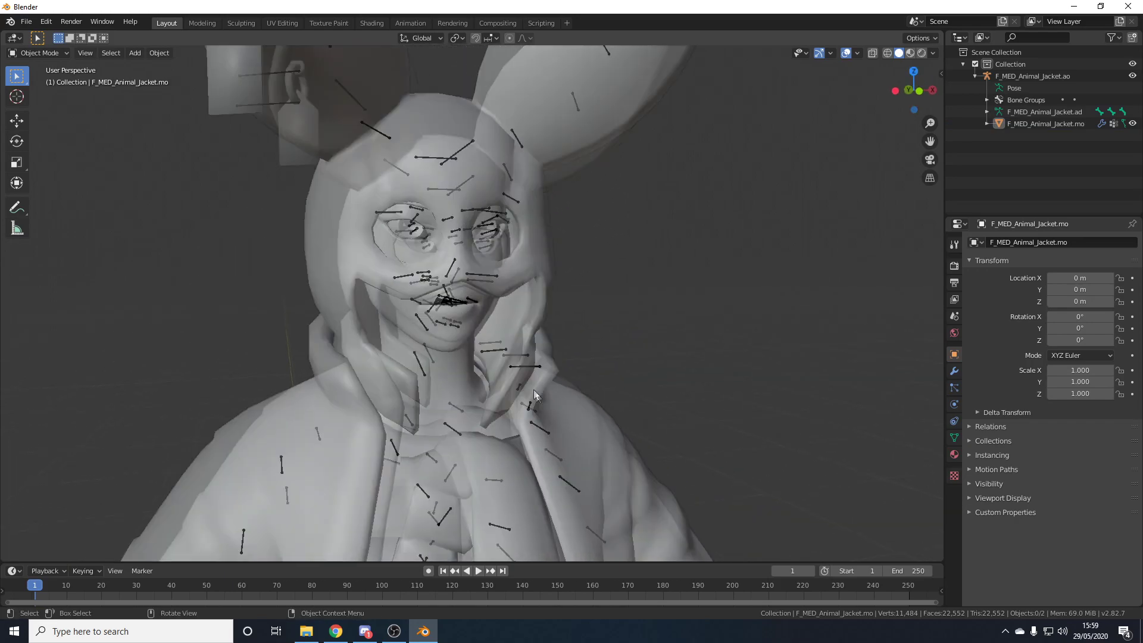
{"action": "left_click", "coordinate": [1040, 88]}
{"action": "scroll", "coordinate": [349, 282], "scroll_direction": "up", "scroll_amount": 3}
{"action": "left_click", "coordinate": [379, 252]}
{"action": "mouse_move", "coordinate": [399, 241]}
{"action": "left_mouse_down"}
{"action": "mouse_move", "coordinate": [347, 247]}
{"action": "mouse_move", "coordinate": [408, 246]}
{"action": "left_mouse_up"}
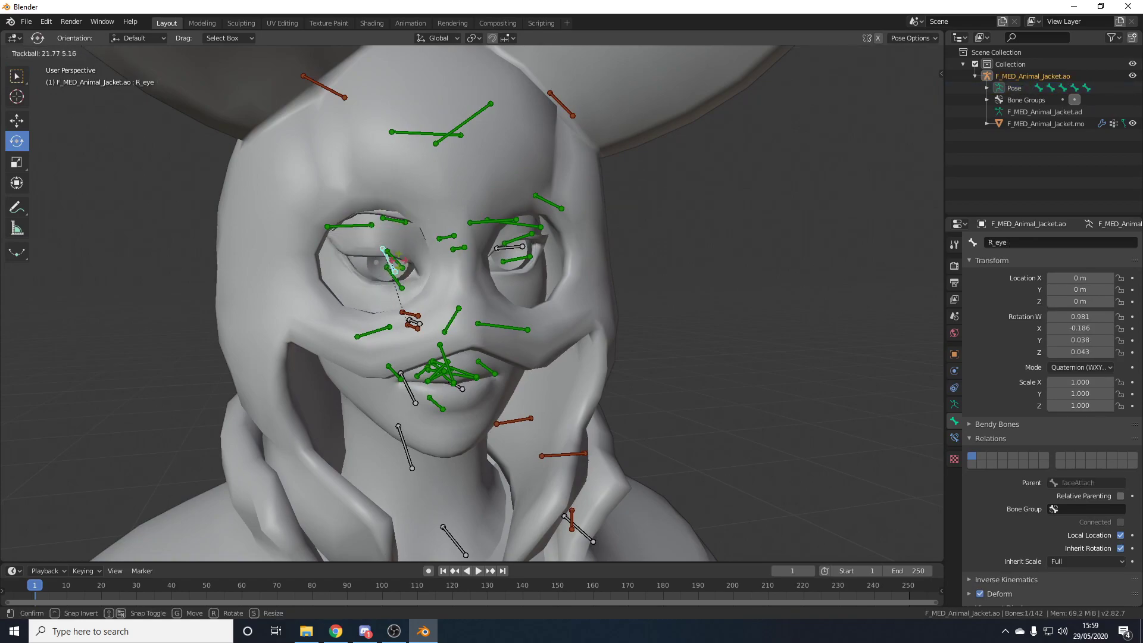
{"action": "key", "text": "Escape"}
Step: Switch the armature to Edit Mode, with the bones around both eyes in close view
{"action": "scroll", "coordinate": [479, 332], "scroll_direction": "up", "scroll_amount": 2}
{"action": "key", "text": "Tab"}
{"action": "key", "text": "Tab"}
{"action": "key", "text": "Tab"}
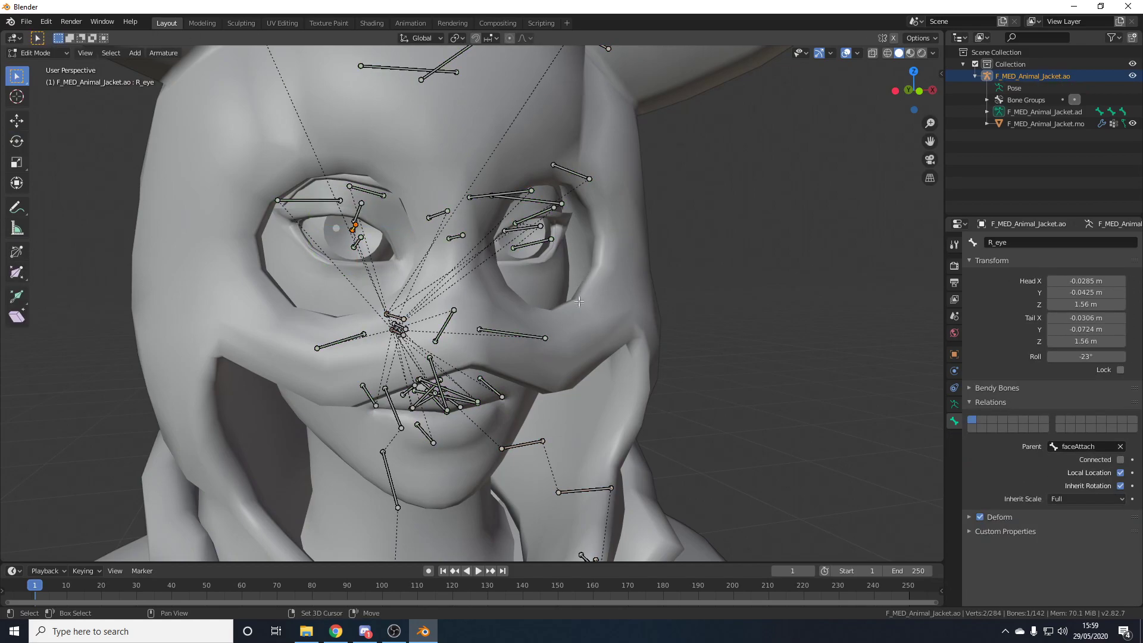
{"action": "middle_click_drag", "start_coordinate": [573, 268], "coordinate": [587, 296], "text": "shift"}
{"action": "key", "text": "Tab"}
{"action": "left_click", "coordinate": [1009, 89]}
{"action": "left_click", "coordinate": [1010, 80]}
{"action": "key", "text": "Tab"}
{"action": "scroll", "coordinate": [524, 309], "scroll_direction": "up", "scroll_amount": 2}
{"action": "scroll", "coordinate": [500, 312], "scroll_direction": "up", "scroll_amount": 1}
{"action": "middle_click_drag", "start_coordinate": [497, 313], "coordinate": [523, 316]}
{"action": "scroll", "coordinate": [523, 317], "scroll_direction": "down", "scroll_amount": 1}
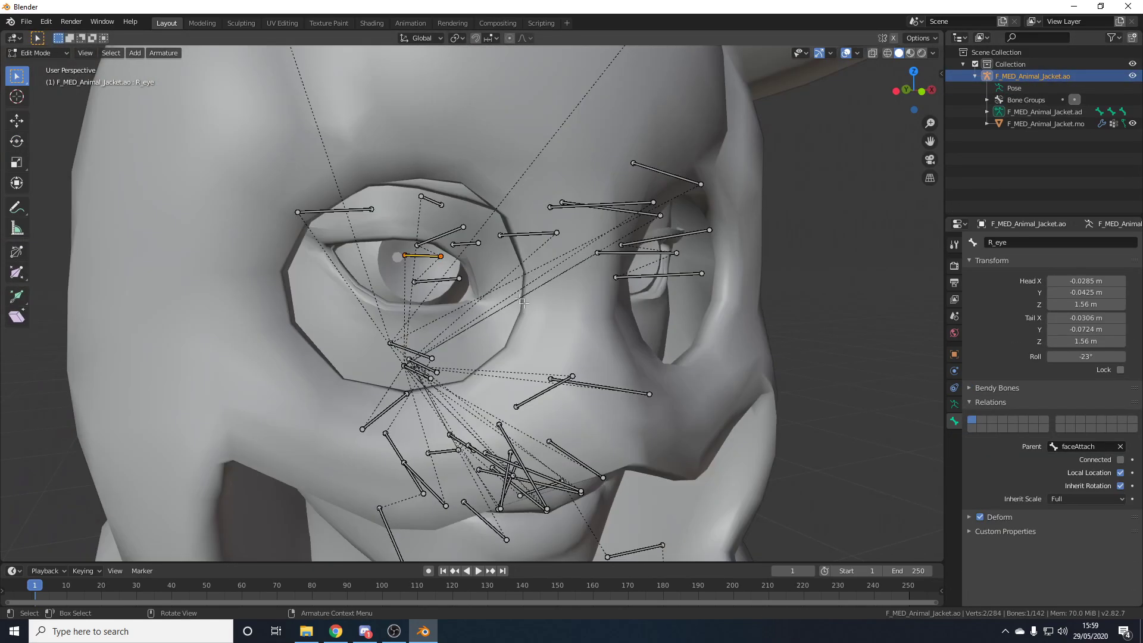
Step: Set head as the parent of the right eyelid bones R_eye_lid_upper_mid and R_eye_lid_lower_mid
{"action": "left_click", "coordinate": [442, 235]}
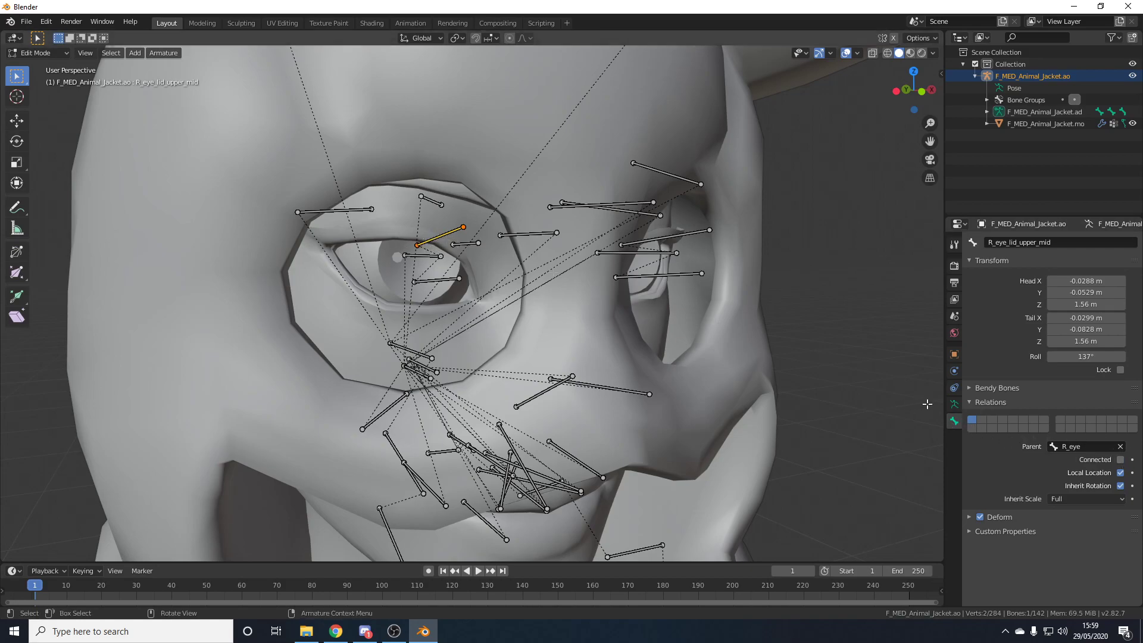
{"action": "left_click", "coordinate": [1121, 446]}
{"action": "left_click", "coordinate": [1078, 445]}
{"action": "type", "text": "head"}
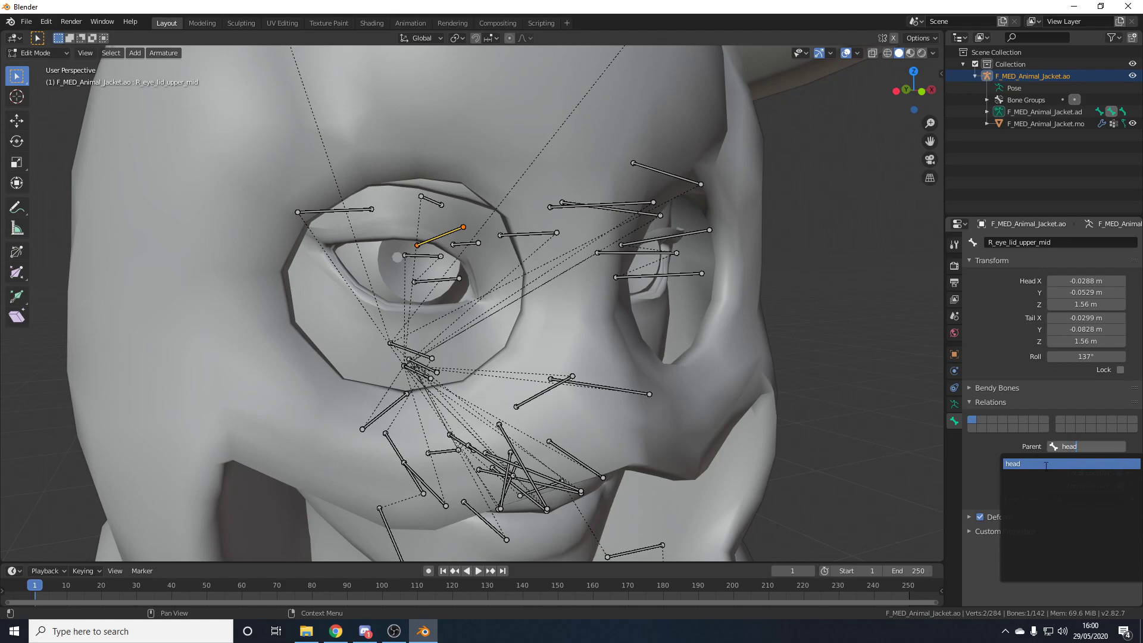
{"action": "left_click", "coordinate": [1046, 463]}
{"action": "left_click", "coordinate": [1075, 446]}
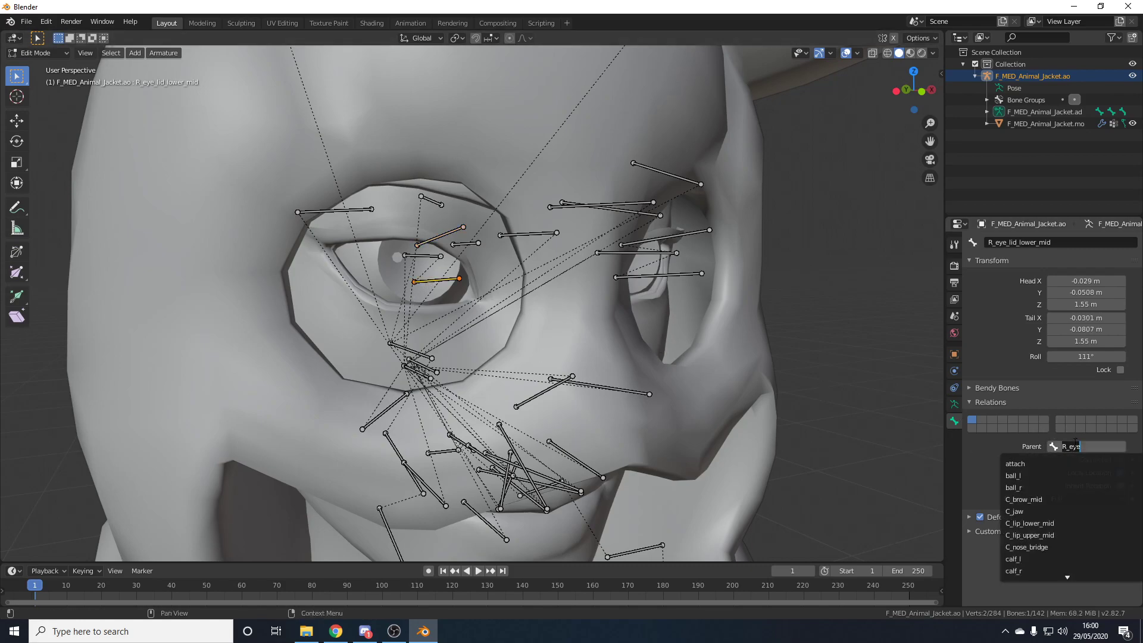
{"action": "type", "text": "head"}
{"action": "left_click", "coordinate": [1062, 463]}
Step: Set head as the parent of the left eyelid bones L_eye_lid_upper_mid and L_eye_lid_lower_mid
{"action": "left_click", "coordinate": [679, 235]}
{"action": "left_click", "coordinate": [1081, 449]}
{"action": "type", "text": "head"}
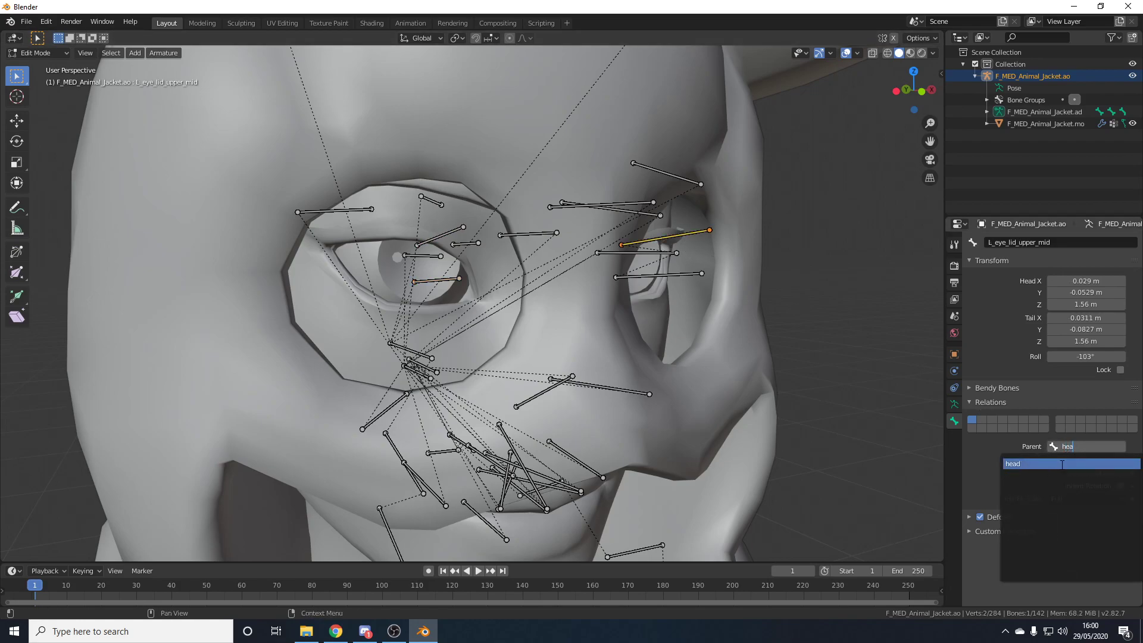
{"action": "left_click", "coordinate": [1063, 463]}
{"action": "left_click", "coordinate": [668, 275]}
{"action": "left_click", "coordinate": [1071, 445]}
{"action": "type", "text": "head"}
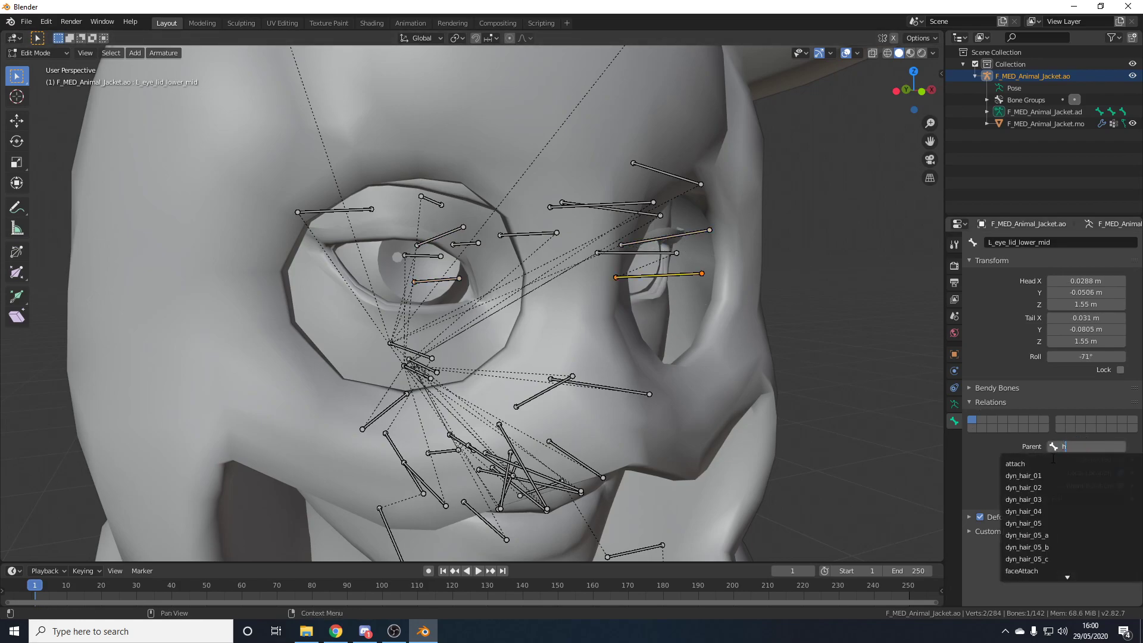
{"action": "left_click", "coordinate": [1038, 464]}
Step: Return the armature to Pose Mode, test-rotate and move the R_eye bone to check that the eyelids stay independent, and undo the test changes
{"action": "scroll", "coordinate": [715, 298], "scroll_direction": "down", "scroll_amount": 8}
{"action": "key", "text": "Tab"}
{"action": "left_click", "coordinate": [1012, 88]}
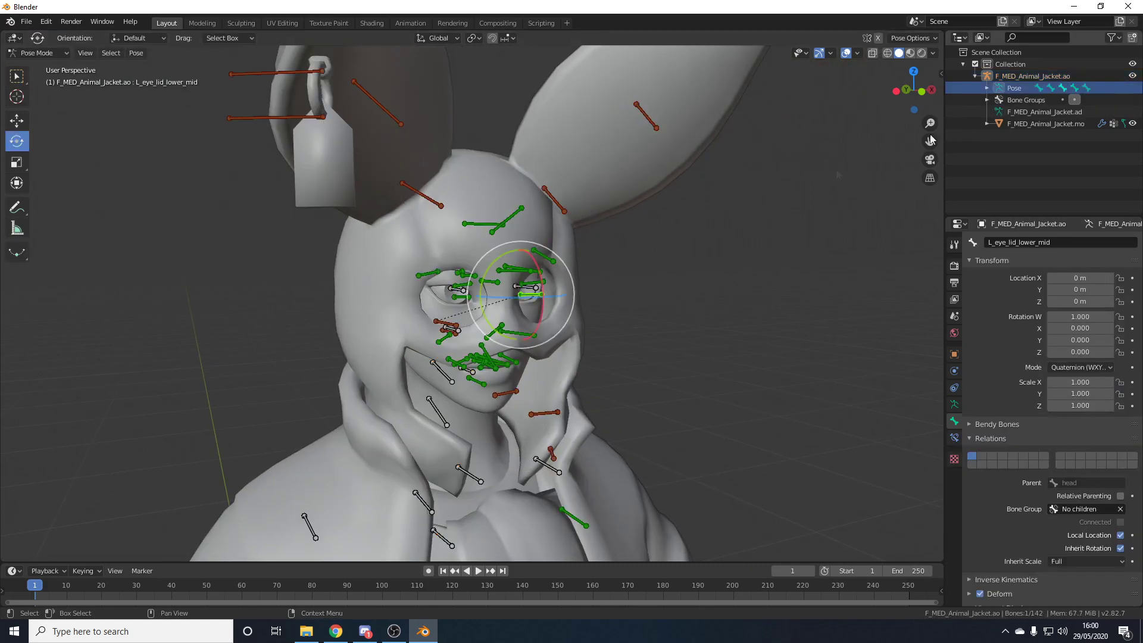
{"action": "scroll", "coordinate": [379, 301], "scroll_direction": "up", "scroll_amount": 3}
{"action": "left_click", "coordinate": [455, 289]}
{"action": "scroll", "coordinate": [454, 291], "scroll_direction": "up", "scroll_amount": 3}
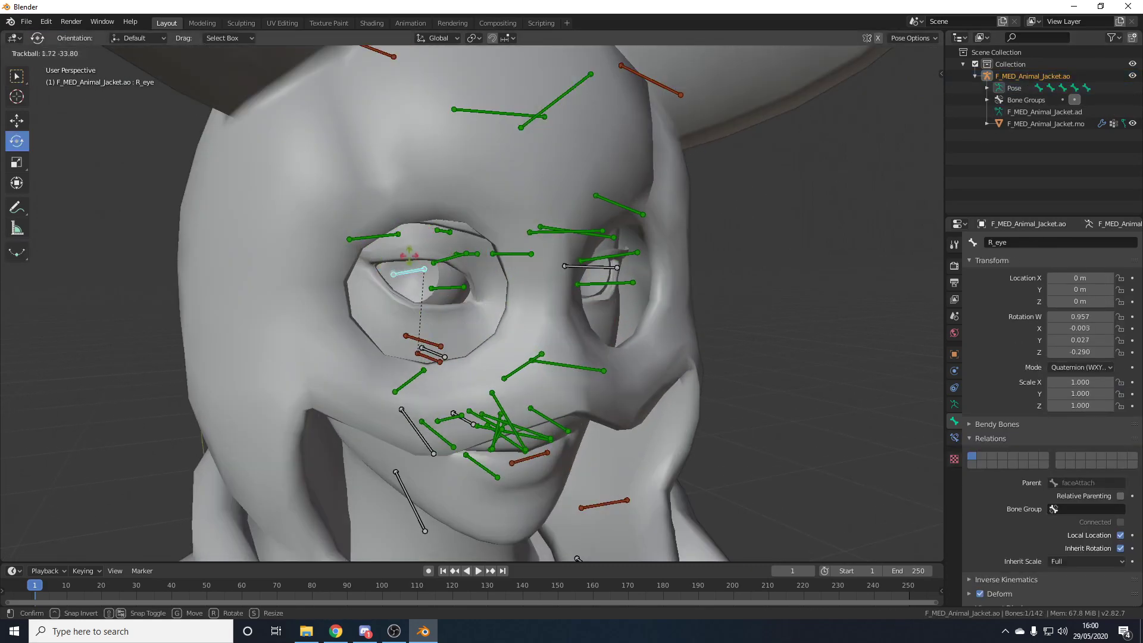
{"action": "left_click", "coordinate": [457, 262]}
{"action": "key", "text": "g"}
{"action": "left_click", "coordinate": [460, 288]}
{"action": "key", "text": "ctrl+z"}
{"action": "key", "text": "ctrl+z"}
{"action": "left_click_drag", "start_coordinate": [455, 269], "coordinate": [428, 271]}
{"action": "key", "text": "ctrl+z"}
{"action": "scroll", "coordinate": [607, 347], "scroll_direction": "down", "scroll_amount": 4}
Step: Return the armature to Object Mode, deselect it and review the whole character from the front
{"action": "left_click", "coordinate": [607, 347]}
{"action": "left_click", "coordinate": [1021, 88]}
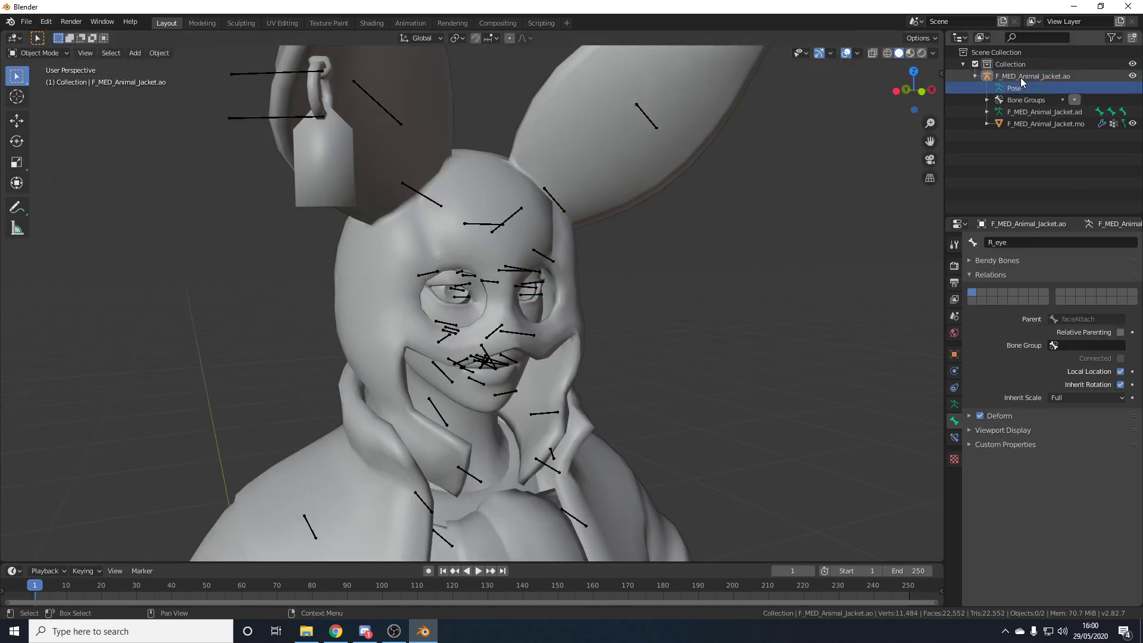
{"action": "left_click", "coordinate": [1020, 76]}
{"action": "scroll", "coordinate": [571, 348], "scroll_direction": "down", "scroll_amount": 5}
{"action": "middle_click_drag", "start_coordinate": [571, 348], "coordinate": [544, 253]}
{"action": "scroll", "coordinate": [545, 285], "scroll_direction": "down", "scroll_amount": 2}
{"action": "middle_click_drag", "start_coordinate": [496, 316], "coordinate": [538, 281]}
{"action": "middle_click_drag", "start_coordinate": [538, 281], "coordinate": [499, 288]}
{"action": "left_click", "coordinate": [516, 135]}
{"action": "left_click", "coordinate": [503, 112]}
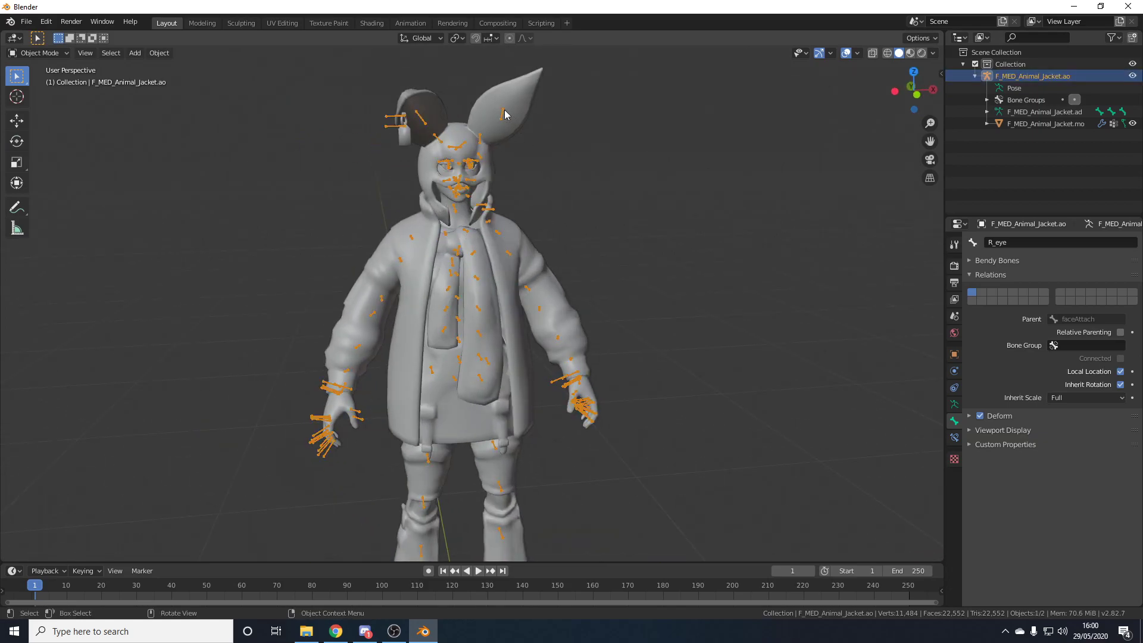
{"action": "scroll", "coordinate": [562, 305], "scroll_direction": "down", "scroll_amount": 1}
{"action": "left_click", "coordinate": [563, 306]}
{"action": "middle_click_drag", "start_coordinate": [562, 306], "coordinate": [593, 331]}
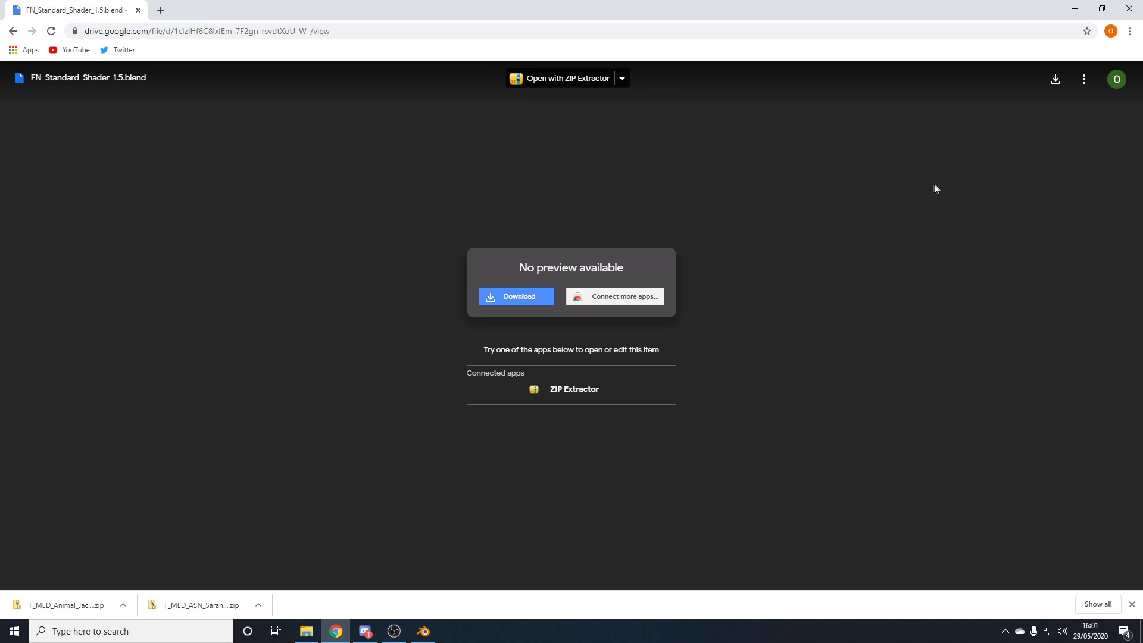
Step: Minimize the browser and Blender windows and select the FN_Standard_Shader_1.5 file on the desktop
{"action": "left_click", "coordinate": [1073, 7]}
{"action": "middle_click_drag", "start_coordinate": [658, 288], "coordinate": [635, 311]}
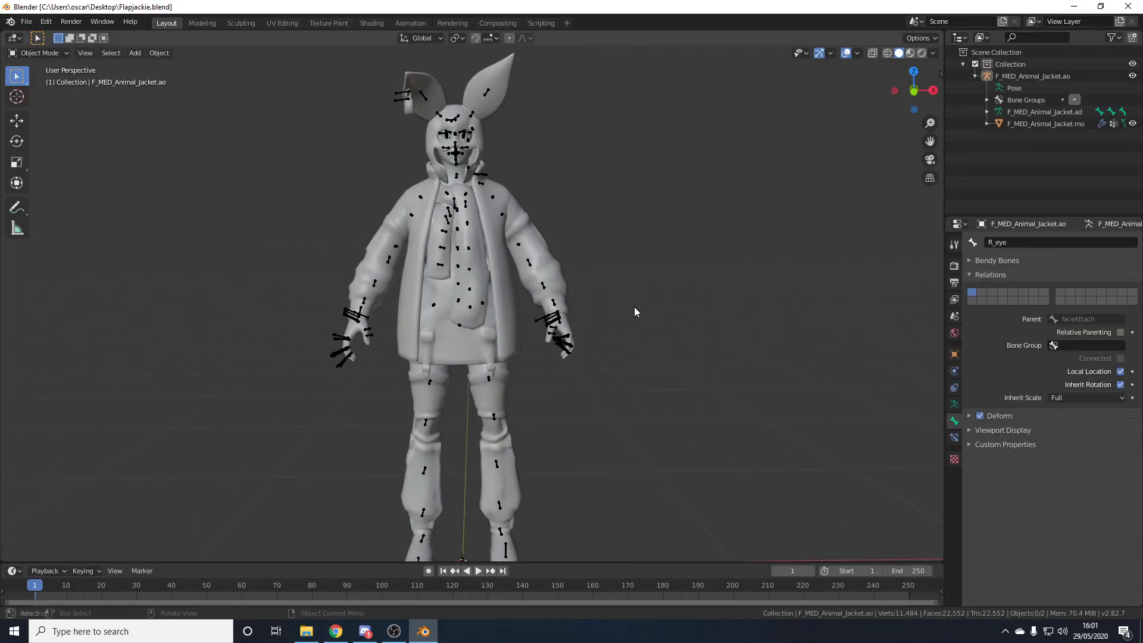
{"action": "left_click", "coordinate": [1073, 7]}
{"action": "left_click", "coordinate": [595, 307]}
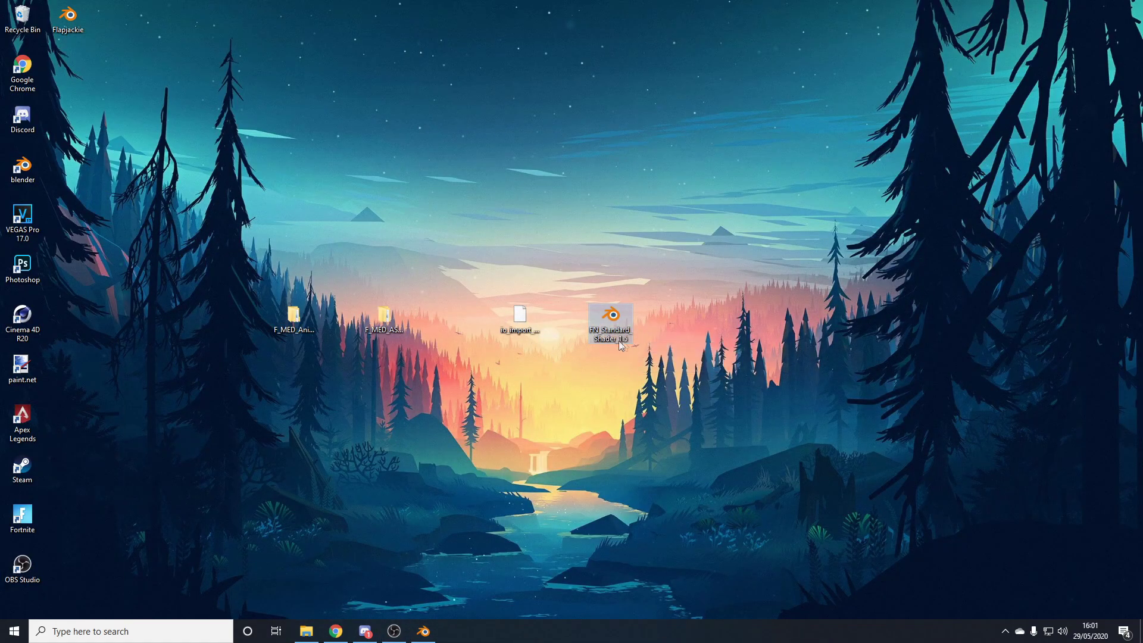
{"action": "left_click", "coordinate": [675, 320]}
{"action": "left_click_drag", "start_coordinate": [582, 284], "coordinate": [650, 377]}
{"action": "left_click", "coordinate": [614, 317]}
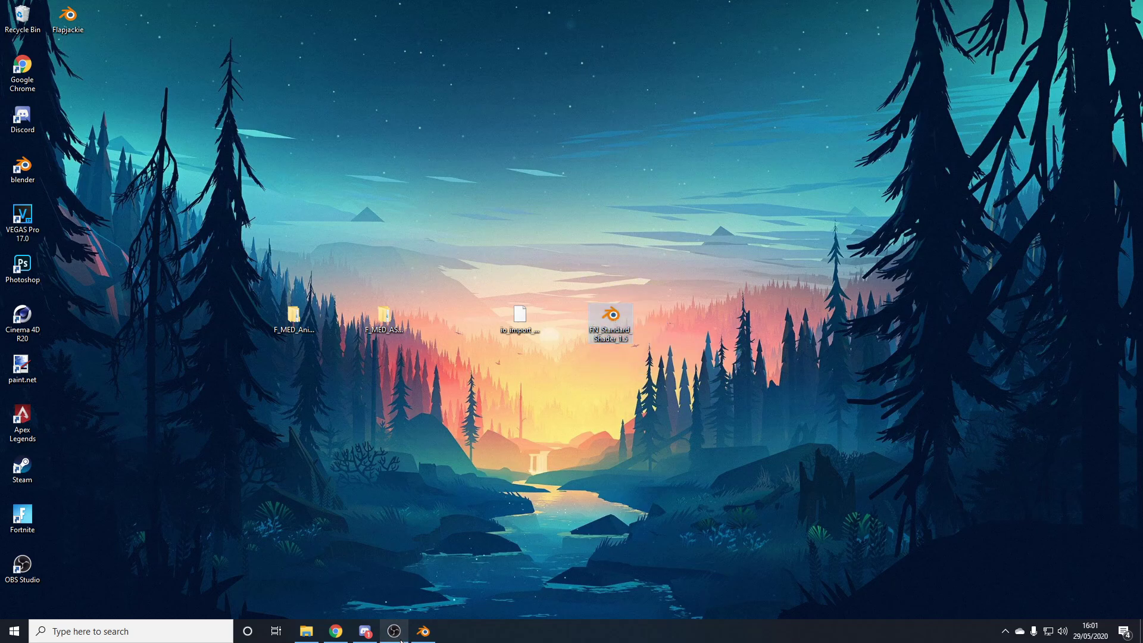
Step: Switch back to Blender, start appending from FN_Standard_Shader_1.5.blend on the Desktop, and turn off the filter on Blender IDs
{"action": "left_click", "coordinate": [423, 630]}
{"action": "middle_click_drag", "start_coordinate": [664, 339], "coordinate": [666, 335]}
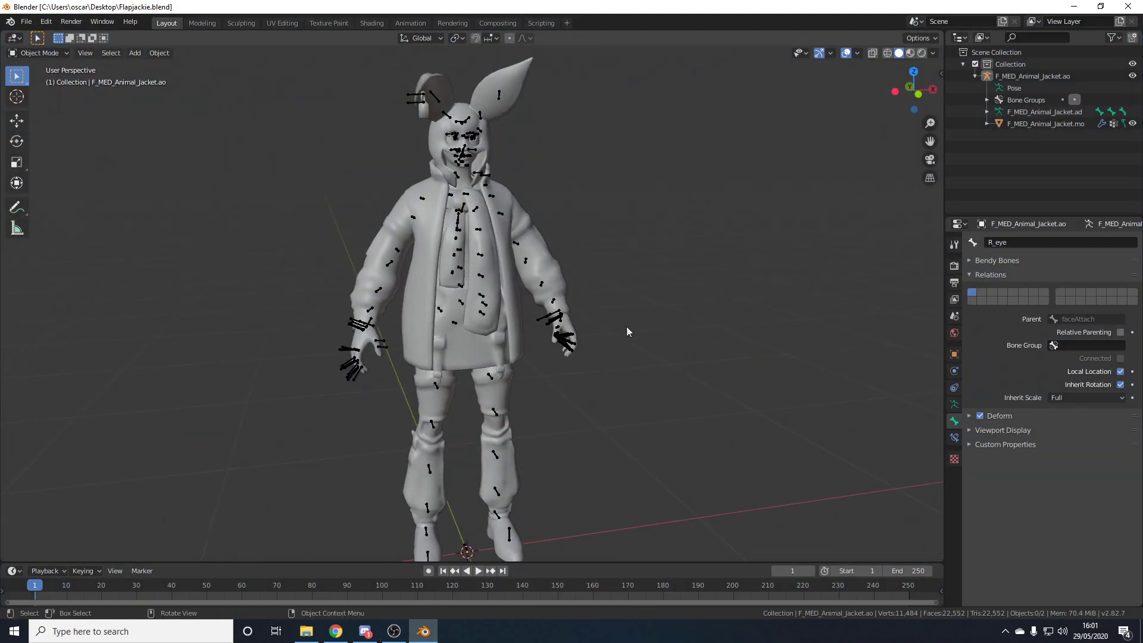
{"action": "left_click", "coordinate": [26, 21]}
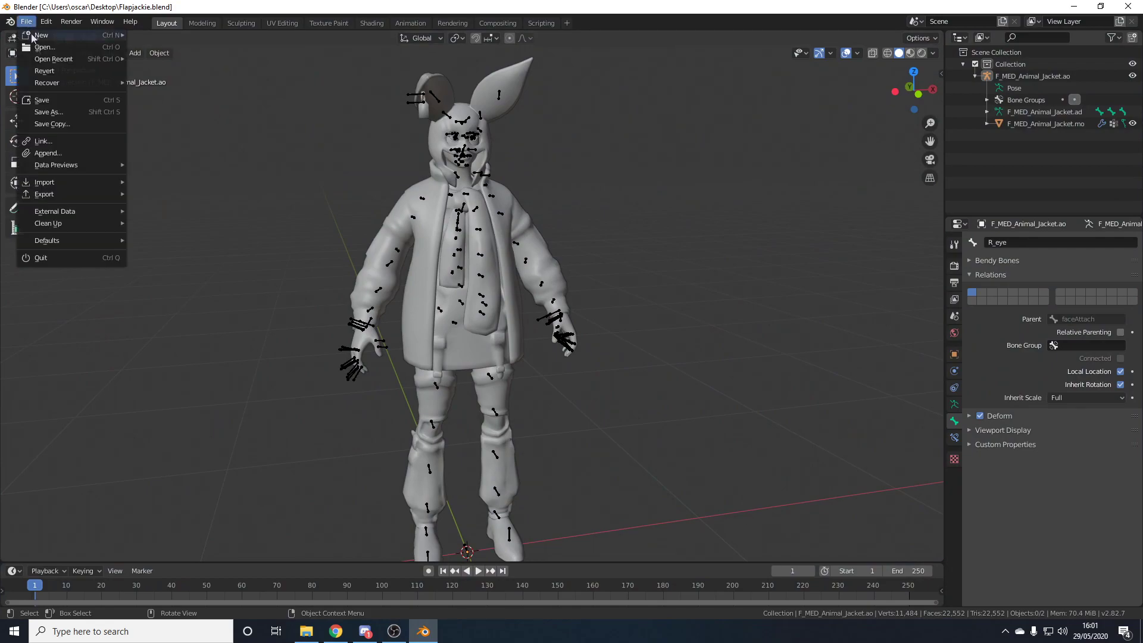
{"action": "left_click", "coordinate": [69, 155]}
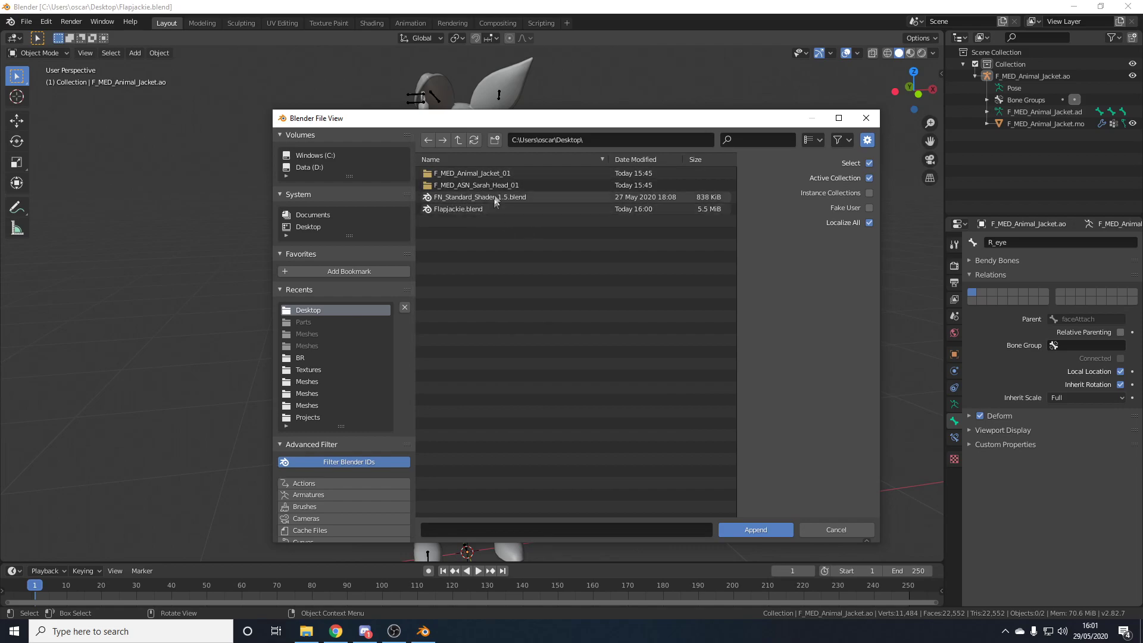
{"action": "double_click", "coordinate": [464, 197]}
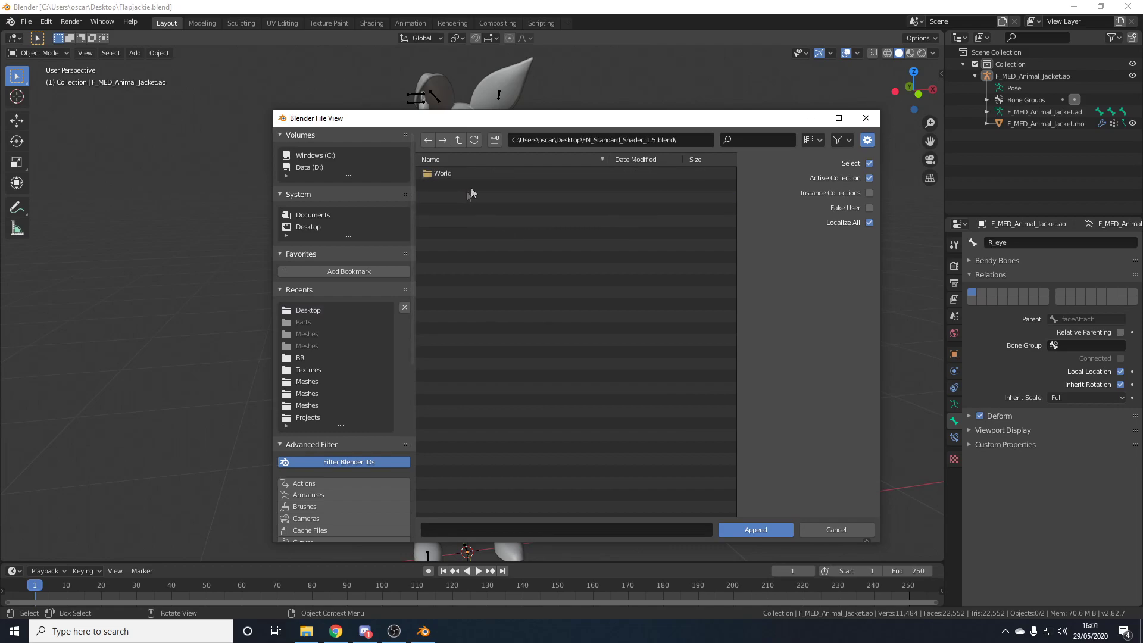
{"action": "left_click", "coordinate": [345, 463]}
{"action": "left_click", "coordinate": [346, 463]}
{"action": "left_click", "coordinate": [336, 461]}
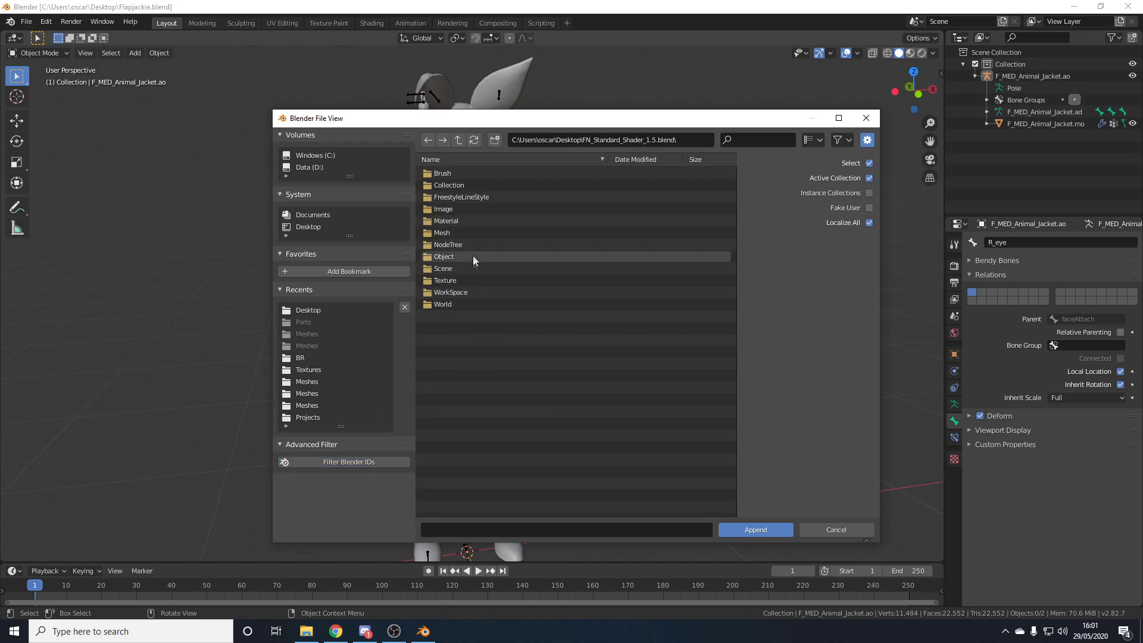
Step: Append all four node groups from NodeTree: Custom_FN_Shader_1.4_standard, Custom_FN_Shader_1.5_standard, Switch.001 and Switch.003
{"action": "left_click", "coordinate": [452, 242]}
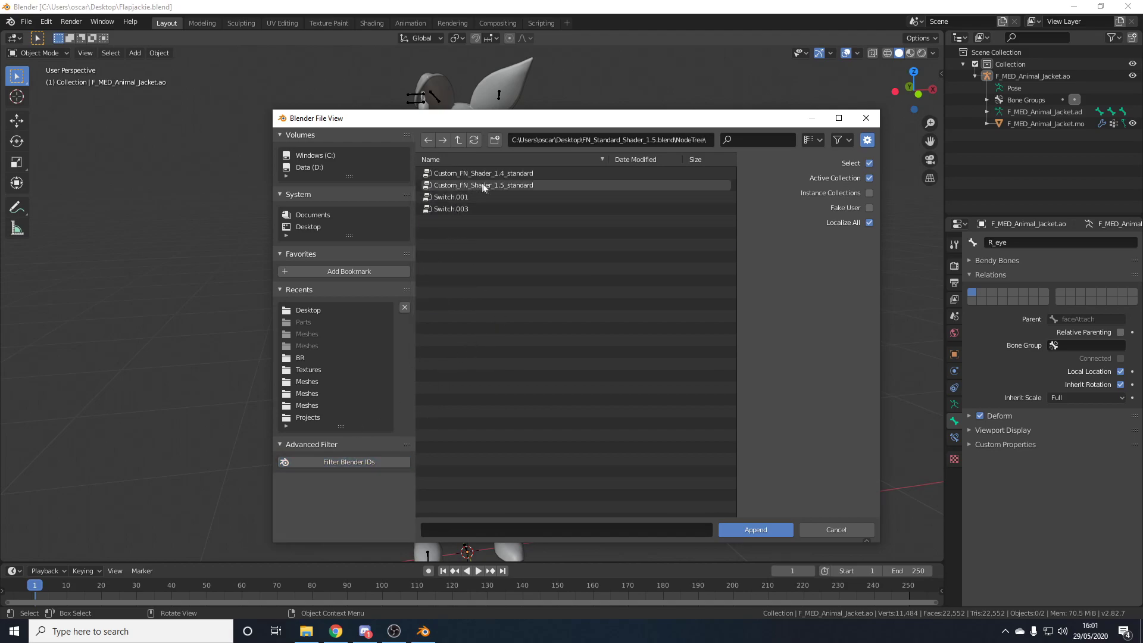
{"action": "left_click_drag", "start_coordinate": [493, 225], "coordinate": [459, 167]}
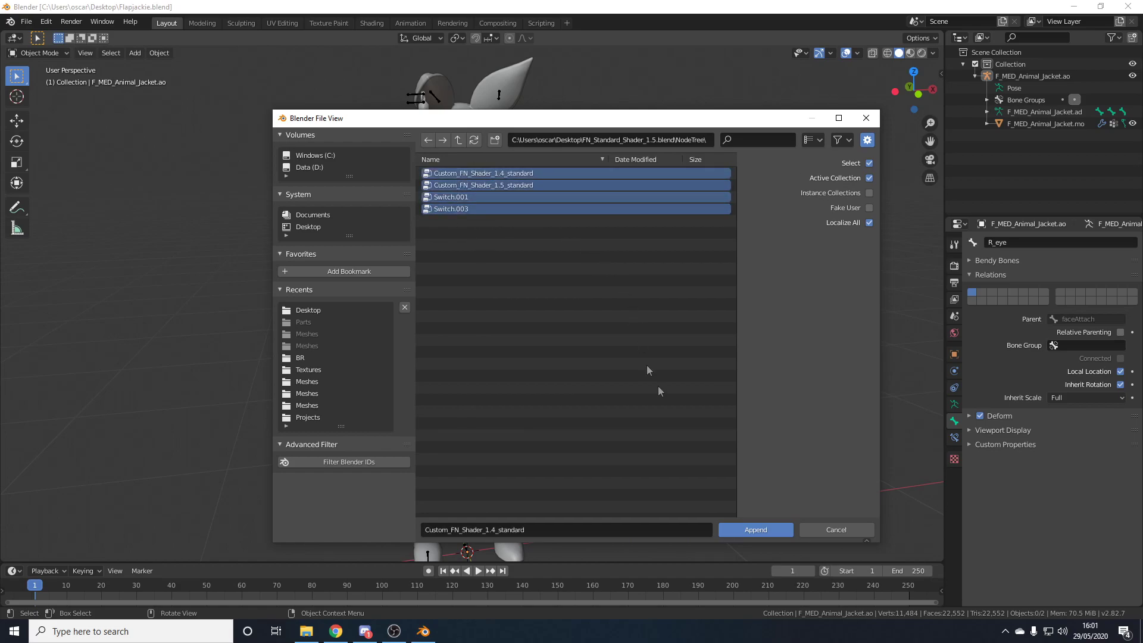
{"action": "left_click", "coordinate": [751, 531]}
Step: Switch the viewport to Material Preview shading
{"action": "scroll", "coordinate": [676, 441], "scroll_direction": "down", "scroll_amount": 2}
{"action": "middle_click_drag", "start_coordinate": [521, 380], "coordinate": [475, 368]}
{"action": "scroll", "coordinate": [551, 337], "scroll_direction": "up", "scroll_amount": 3}
{"action": "middle_click_drag", "start_coordinate": [551, 337], "coordinate": [623, 351]}
{"action": "scroll", "coordinate": [595, 348], "scroll_direction": "down", "scroll_amount": 2}
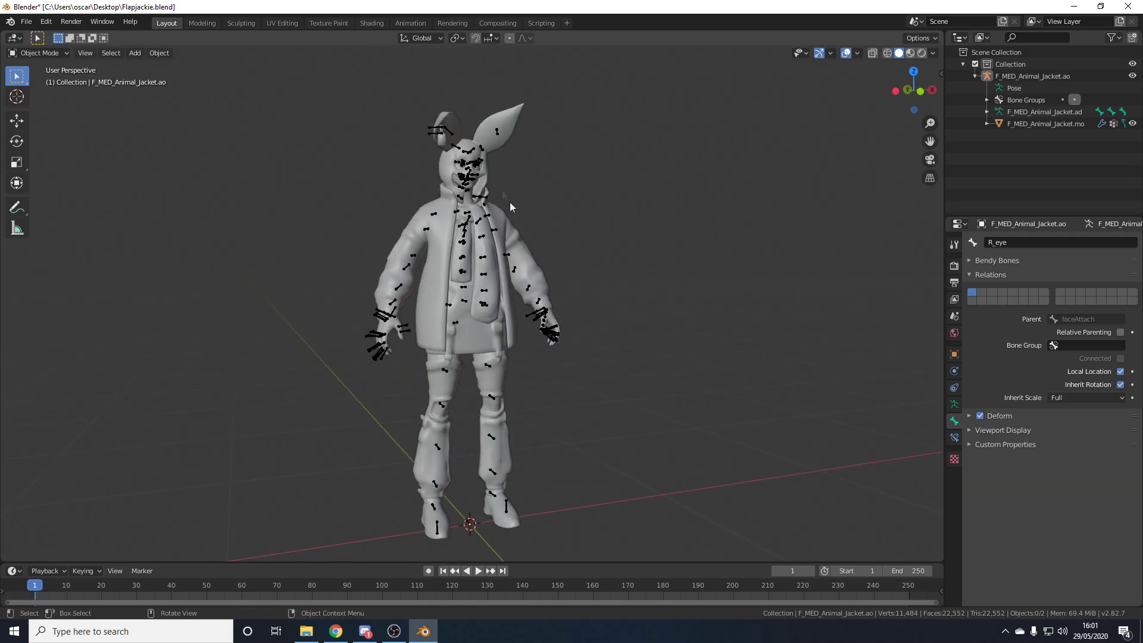
{"action": "middle_click_drag", "start_coordinate": [520, 218], "coordinate": [822, 91]}
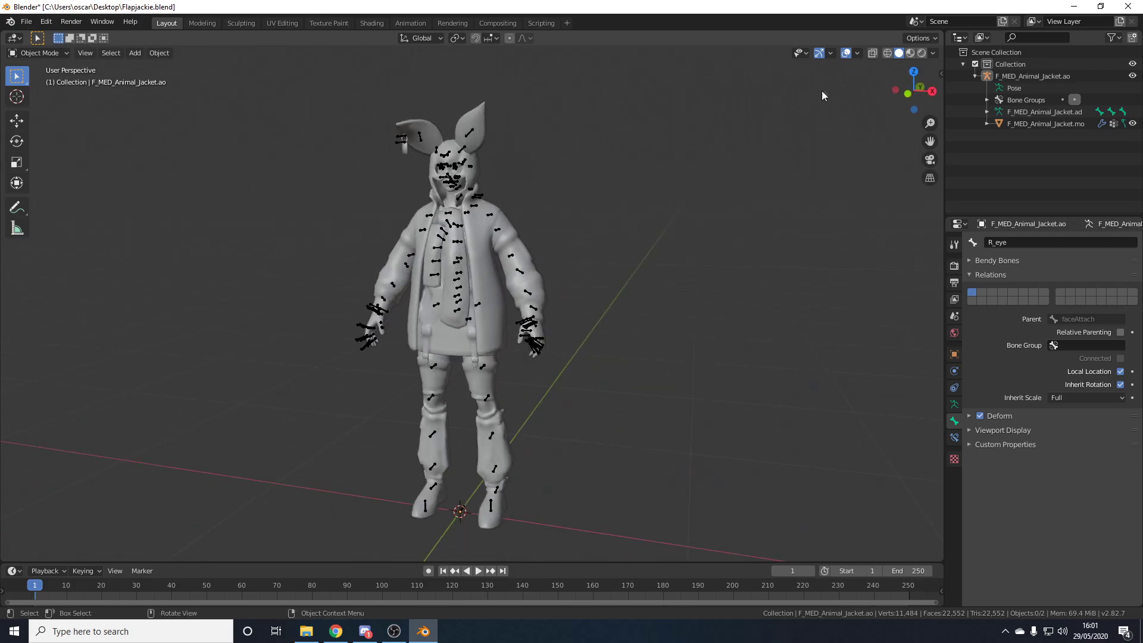
{"action": "left_click", "coordinate": [911, 53]}
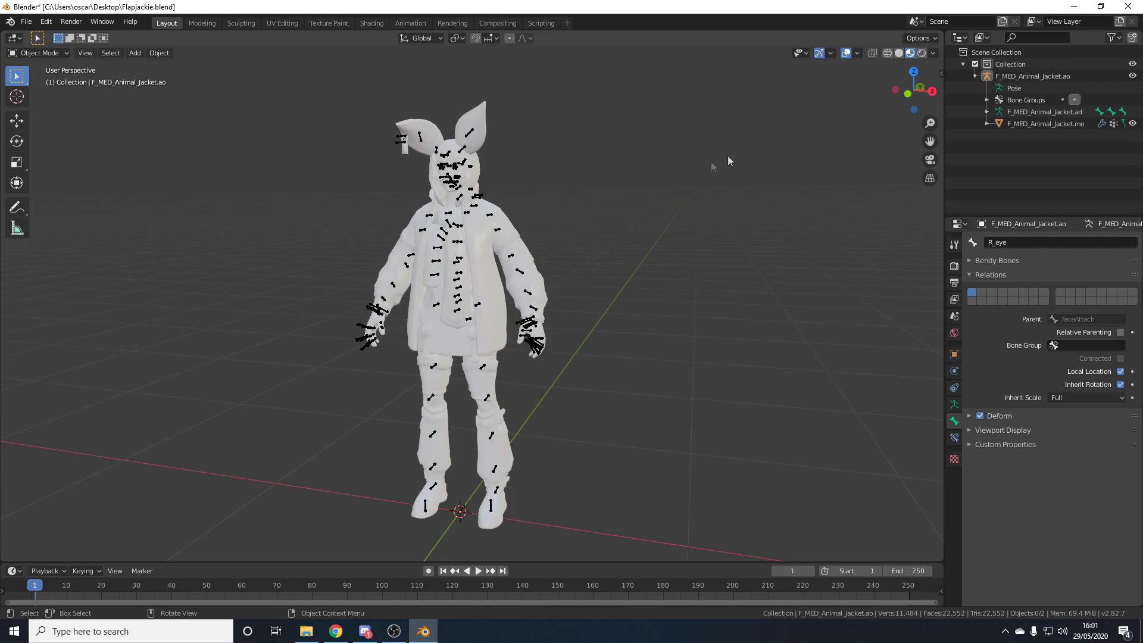
Step: Select the character mesh F_MED_Animal_Jacket.mo, inspect it from several angles, and deselect it
{"action": "scroll", "coordinate": [549, 230], "scroll_direction": "up", "scroll_amount": 6}
{"action": "left_click", "coordinate": [451, 204]}
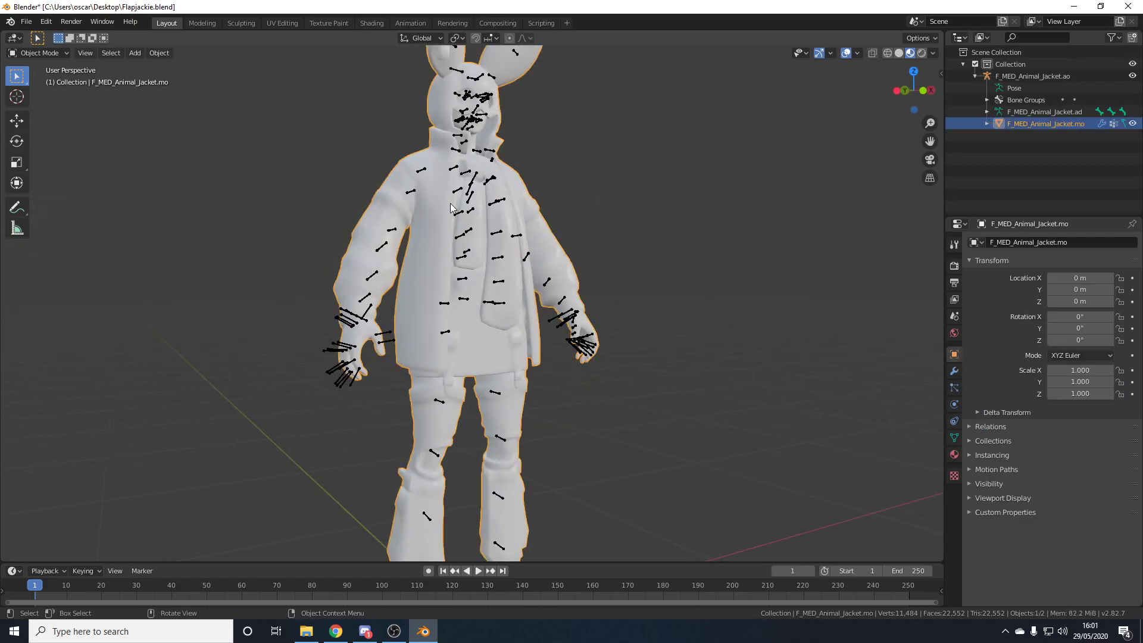
{"action": "scroll", "coordinate": [630, 177], "scroll_direction": "down", "scroll_amount": 2}
{"action": "middle_click_drag", "start_coordinate": [629, 177], "coordinate": [832, 55]}
{"action": "scroll", "coordinate": [683, 209], "scroll_direction": "up", "scroll_amount": 1}
{"action": "middle_click_drag", "start_coordinate": [684, 209], "coordinate": [641, 185]}
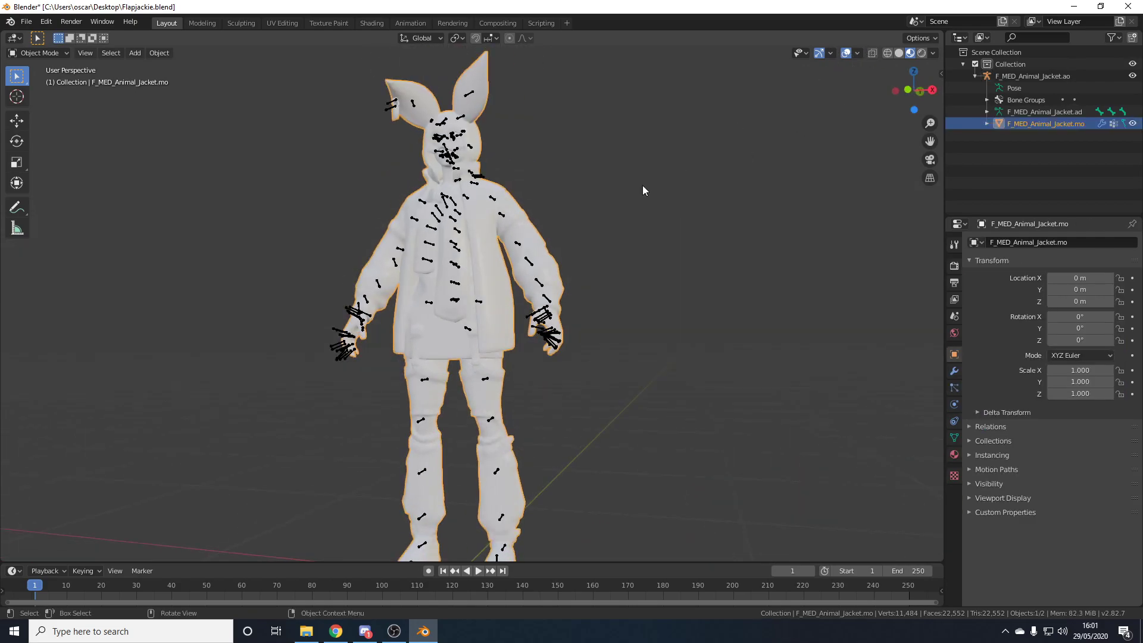
{"action": "left_click", "coordinate": [642, 184]}
{"action": "scroll", "coordinate": [554, 251], "scroll_direction": "down", "scroll_amount": 1}
{"action": "middle_click_drag", "start_coordinate": [553, 252], "coordinate": [629, 270]}
{"action": "middle_click_drag", "start_coordinate": [447, 219], "coordinate": [544, 191]}
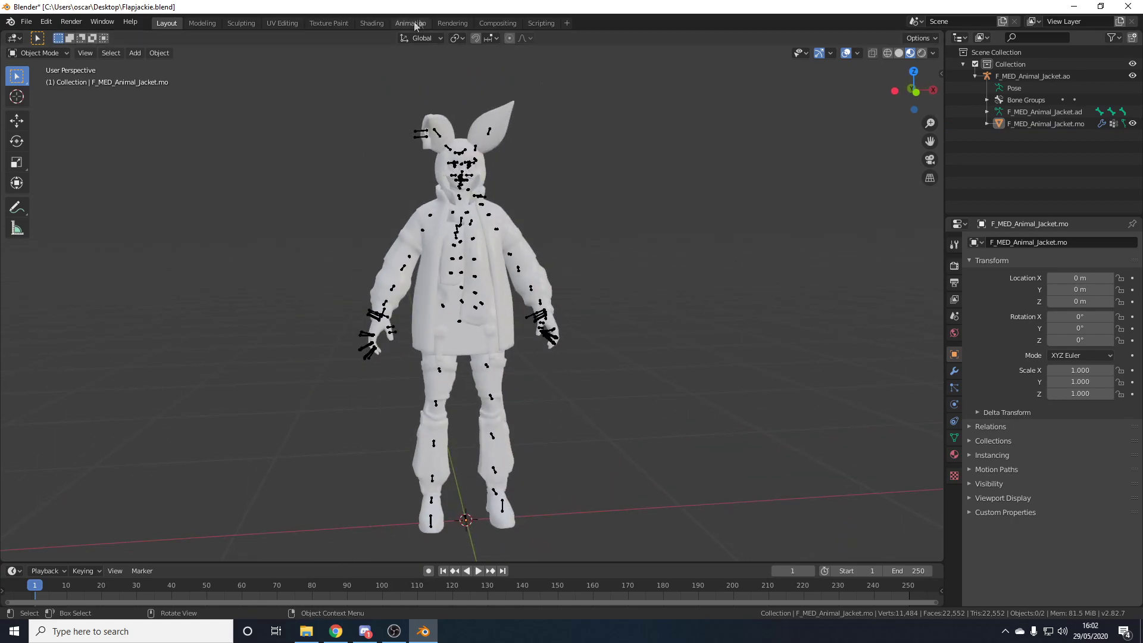
Step: Switch to the Shading workspace, select the character mesh and frame its body from the front
{"action": "left_click", "coordinate": [371, 23]}
{"action": "middle_click_drag", "start_coordinate": [564, 232], "coordinate": [597, 229]}
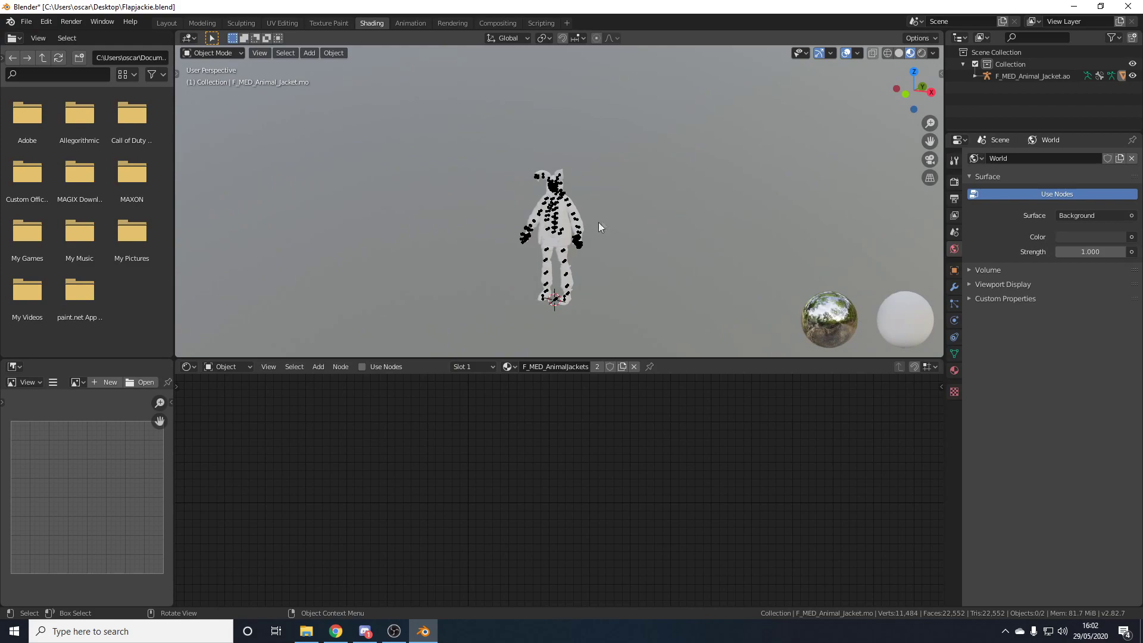
{"action": "scroll", "coordinate": [552, 222], "scroll_direction": "up", "scroll_amount": 2}
{"action": "left_click", "coordinate": [573, 207]}
{"action": "left_click", "coordinate": [565, 209]}
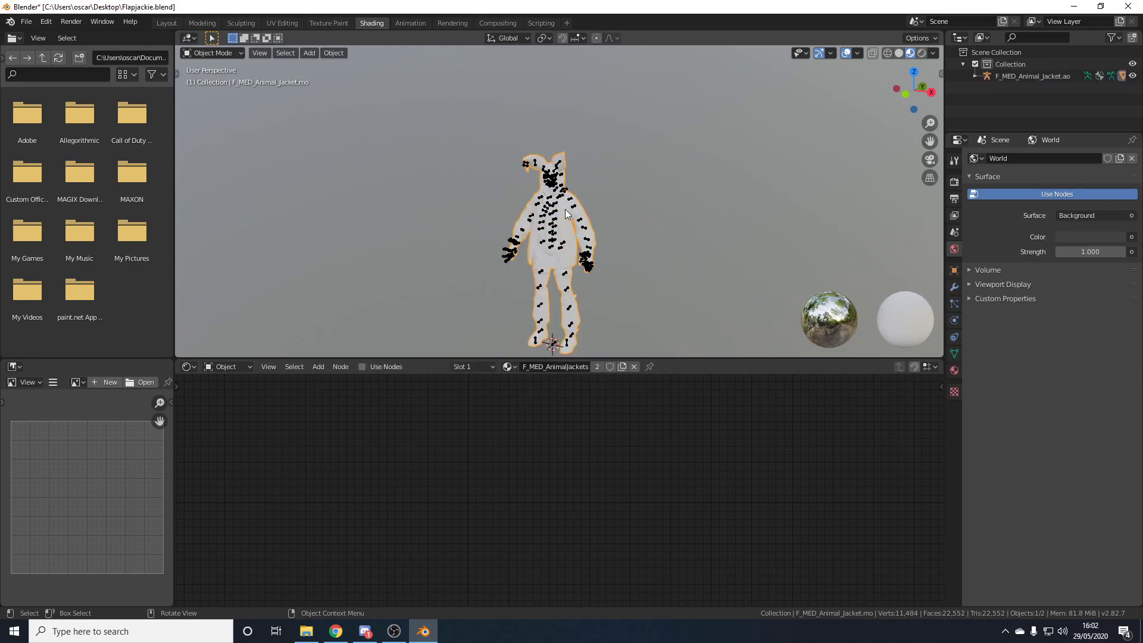
{"action": "scroll", "coordinate": [565, 209], "scroll_direction": "up", "scroll_amount": 4}
{"action": "middle_click_drag", "start_coordinate": [599, 244], "coordinate": [599, 167]}
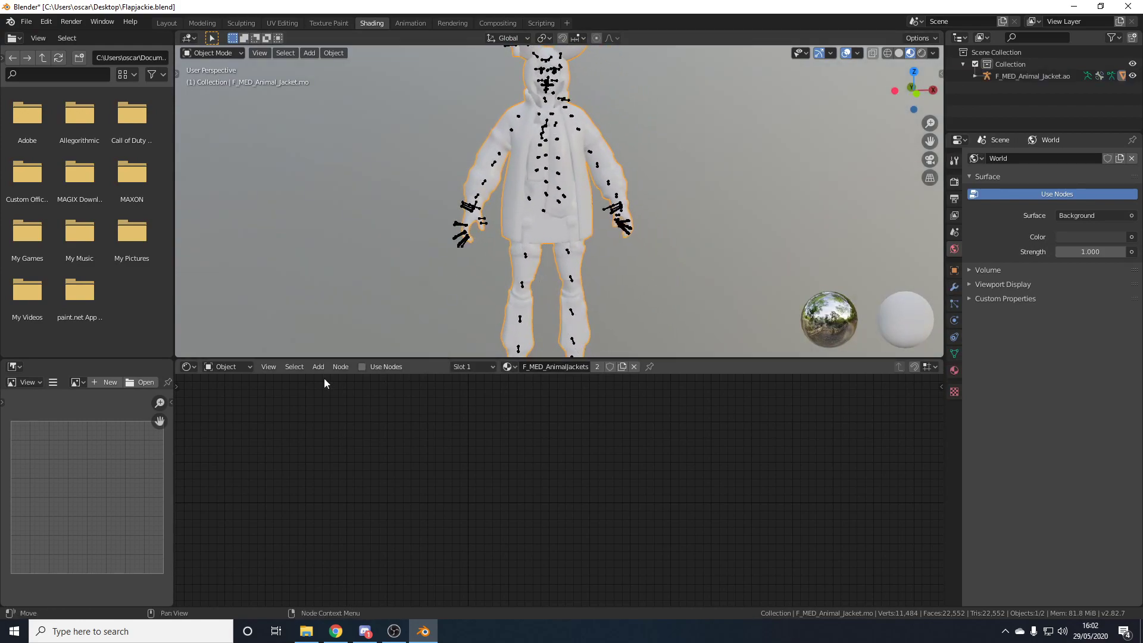
Step: Enable nodes for the F_MED_AnimalJackets material and delete its Principled BSDF node
{"action": "left_click", "coordinate": [385, 366]}
{"action": "scroll", "coordinate": [523, 438], "scroll_direction": "down", "scroll_amount": 2}
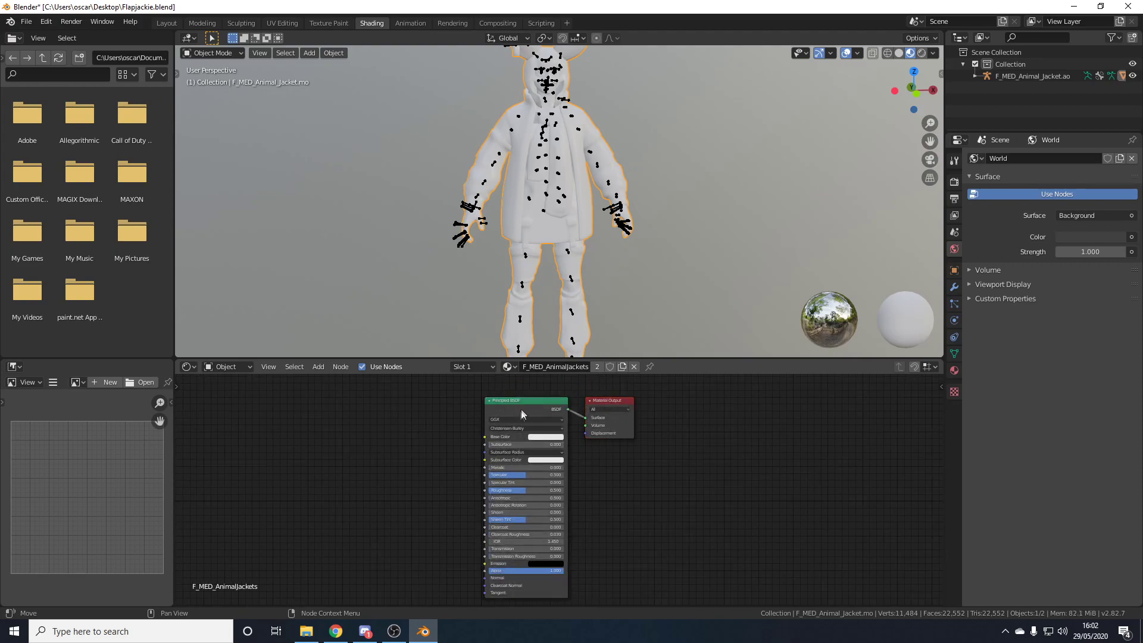
{"action": "left_click_drag", "start_coordinate": [463, 394], "coordinate": [581, 600]}
{"action": "key", "text": "Delete"}
Step: Check the mesh's material slots and add the Custom_FN_Shader_1.5_standard node group beside the Material Output
{"action": "mouse_move", "coordinate": [541, 347]}
{"action": "middle_mouse_down"}
{"action": "mouse_move", "coordinate": [577, 238]}
{"action": "mouse_move", "coordinate": [537, 330]}
{"action": "middle_mouse_up"}
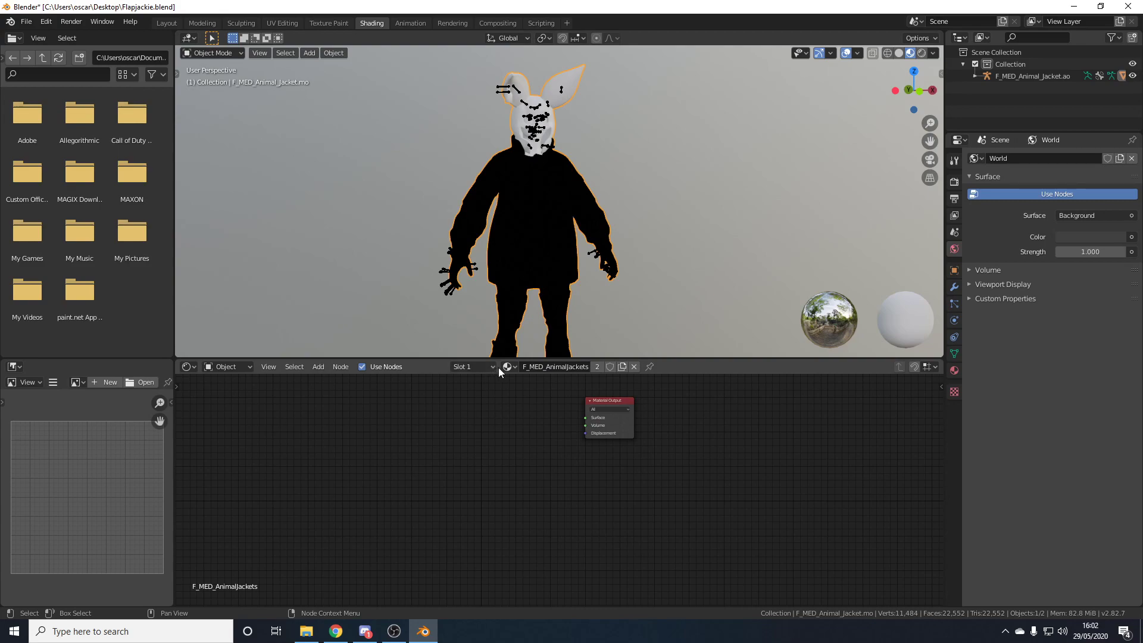
{"action": "left_click", "coordinate": [481, 364]}
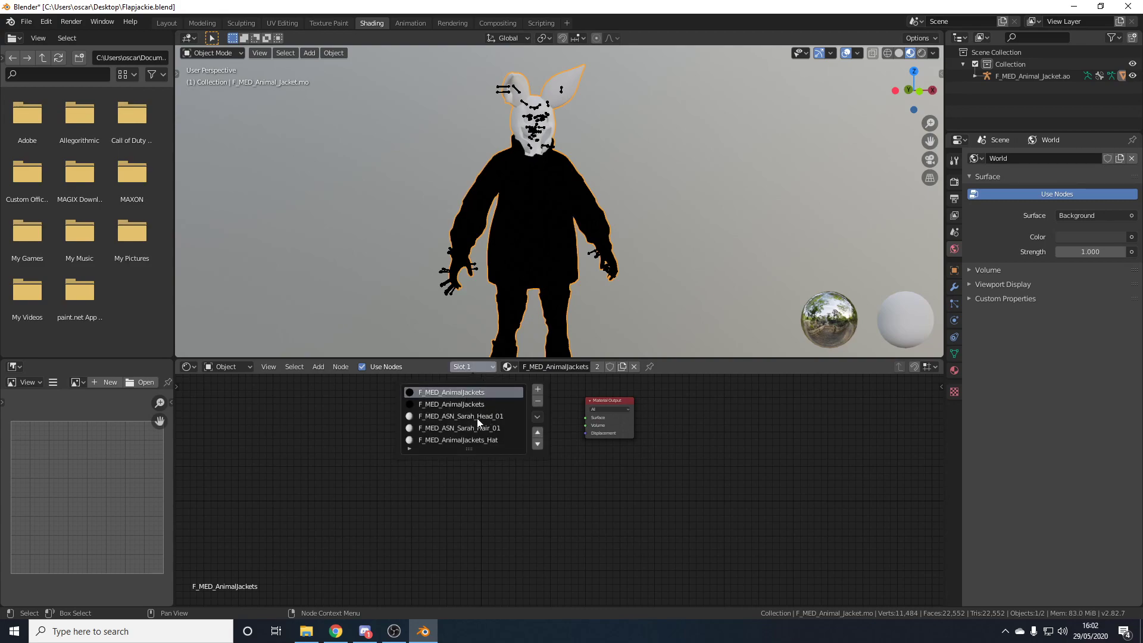
{"action": "mouse_move", "coordinate": [592, 276]}
{"action": "middle_mouse_down"}
{"action": "mouse_move", "coordinate": [612, 271]}
{"action": "mouse_move", "coordinate": [592, 263]}
{"action": "middle_mouse_up"}
{"action": "left_click", "coordinate": [319, 366]}
{"action": "left_click", "coordinate": [325, 380]}
{"action": "type", "text": "fn"}
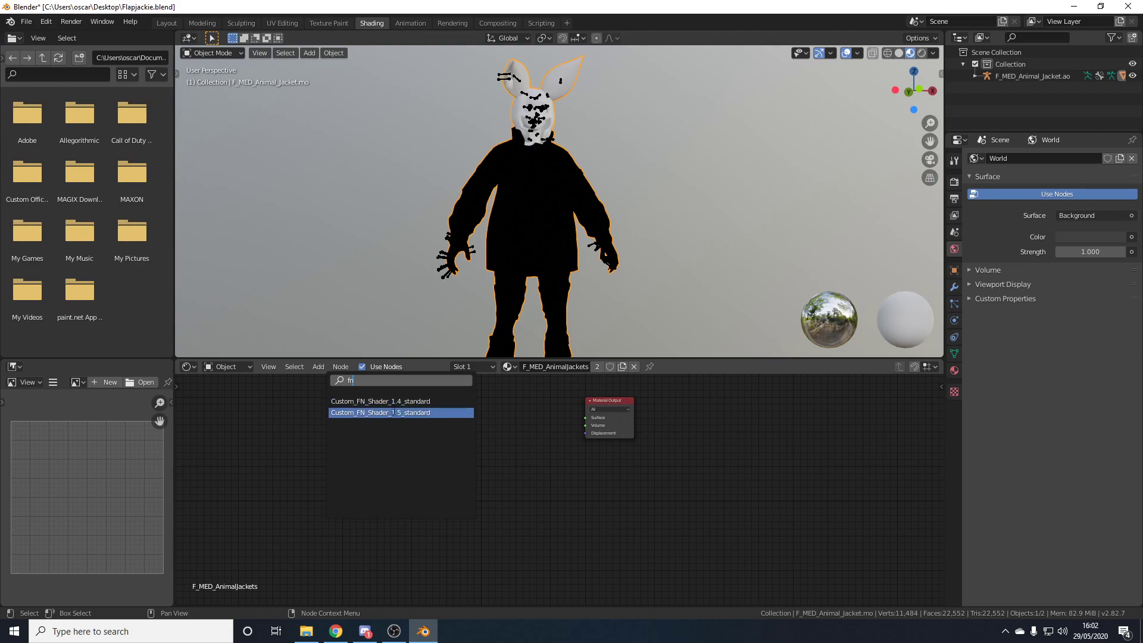
{"action": "left_click", "coordinate": [398, 413]}
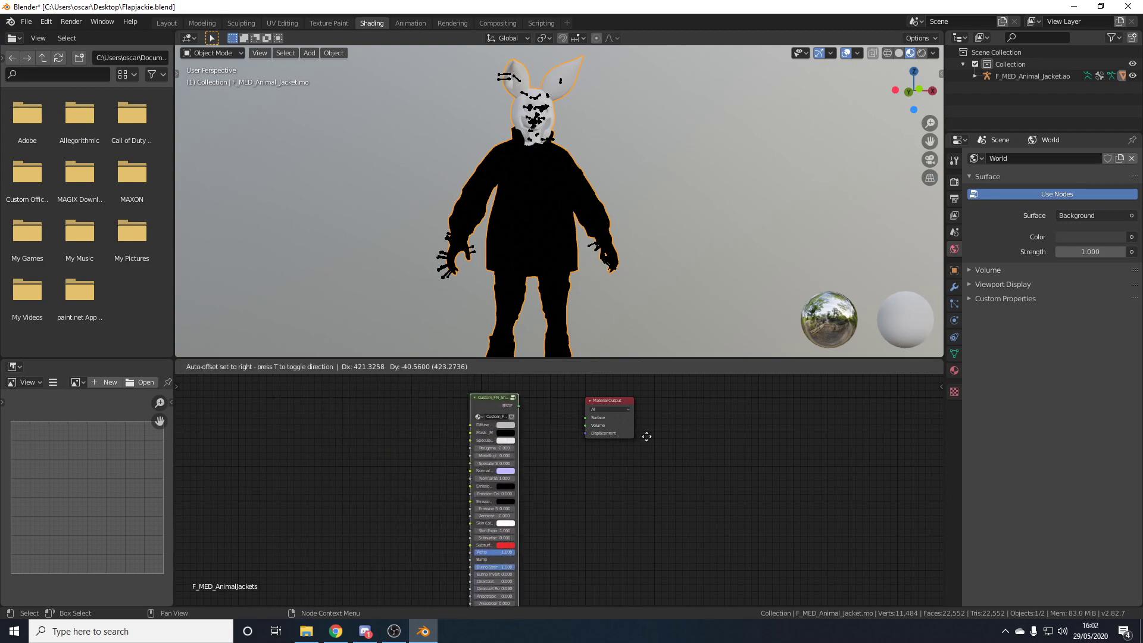
{"action": "left_click", "coordinate": [689, 436]}
Step: Link the shader group's BSDF output to the Surface input of the Material Output
{"action": "scroll", "coordinate": [533, 425], "scroll_direction": "up", "scroll_amount": 1}
{"action": "middle_click_drag", "start_coordinate": [551, 396], "coordinate": [537, 420]}
{"action": "mouse_move", "coordinate": [526, 405]}
{"action": "left_mouse_down"}
{"action": "mouse_move", "coordinate": [577, 421]}
{"action": "mouse_move", "coordinate": [525, 400]}
{"action": "left_mouse_up"}
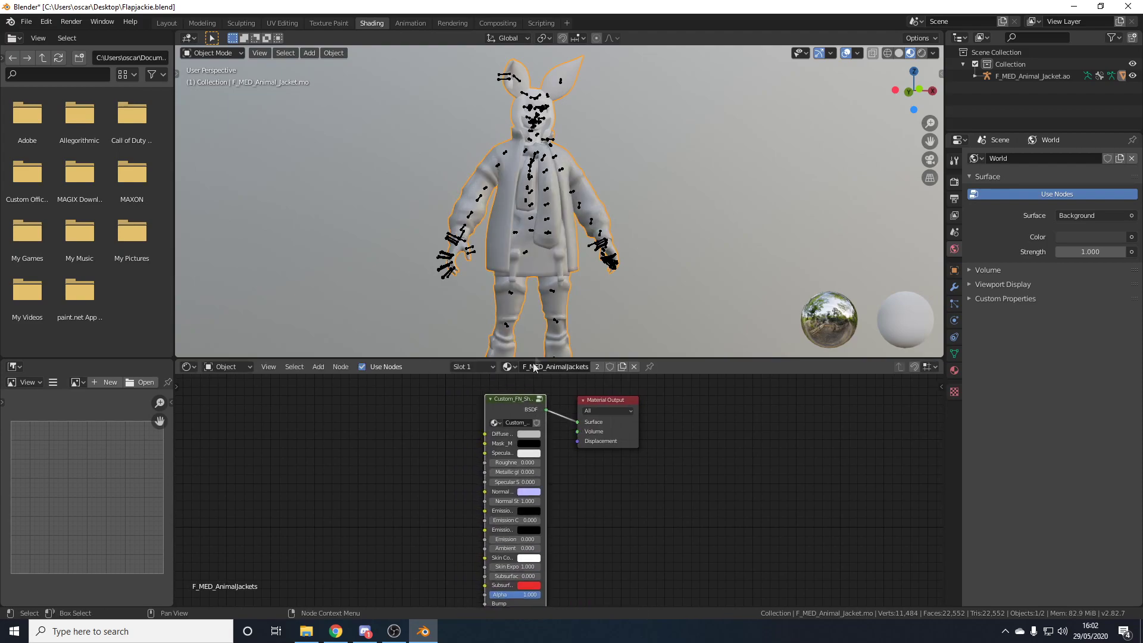
Step: Add an Image Texture node and link its Color output to the shader group's Diffuse input
{"action": "scroll", "coordinate": [491, 423], "scroll_direction": "up", "scroll_amount": 1}
{"action": "scroll", "coordinate": [491, 423], "scroll_direction": "up", "scroll_amount": 2}
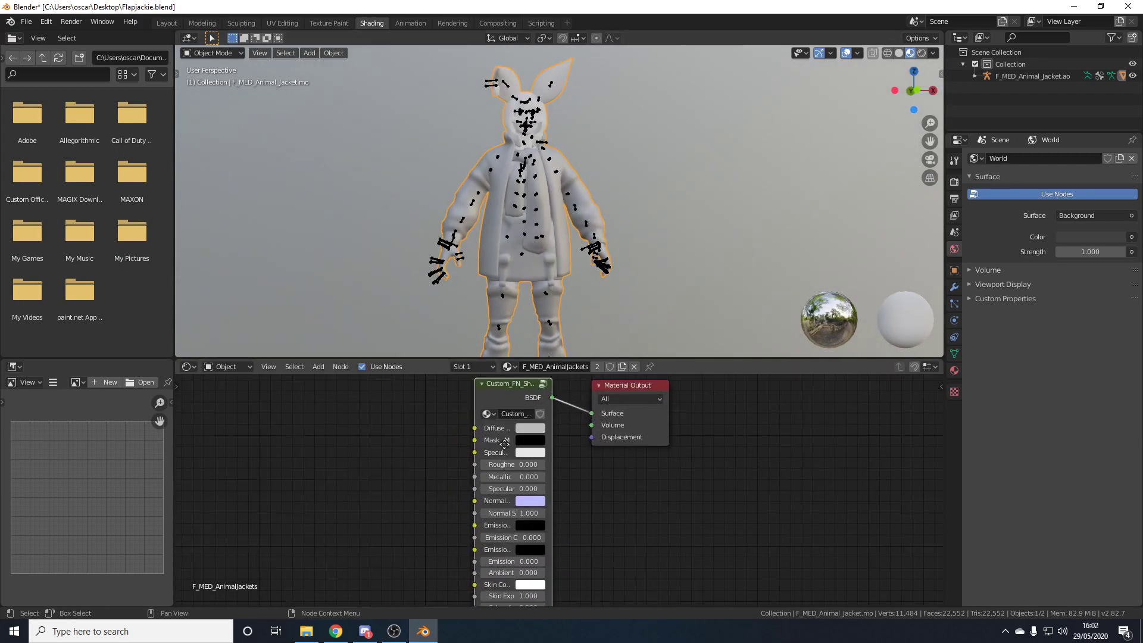
{"action": "left_click", "coordinate": [319, 371]}
{"action": "left_click", "coordinate": [342, 380]}
{"action": "type", "text": "im"}
{"action": "left_click", "coordinate": [365, 399]}
{"action": "left_click", "coordinate": [395, 424]}
{"action": "left_click_drag", "start_coordinate": [394, 413], "coordinate": [399, 417]}
{"action": "left_click_drag", "start_coordinate": [462, 441], "coordinate": [486, 437]}
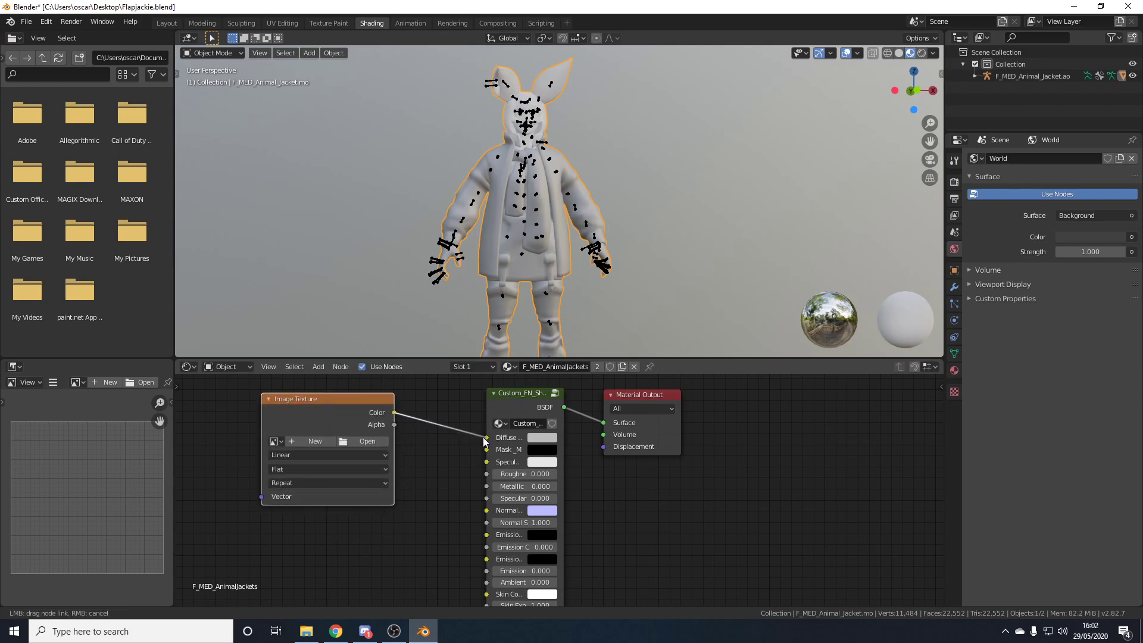
Step: Load T_F_MED_Animal_Jackets_D.tga from the F_MED_Animal_Jacket_01 Textures folder into the Image Texture node
{"action": "left_click", "coordinate": [357, 441]}
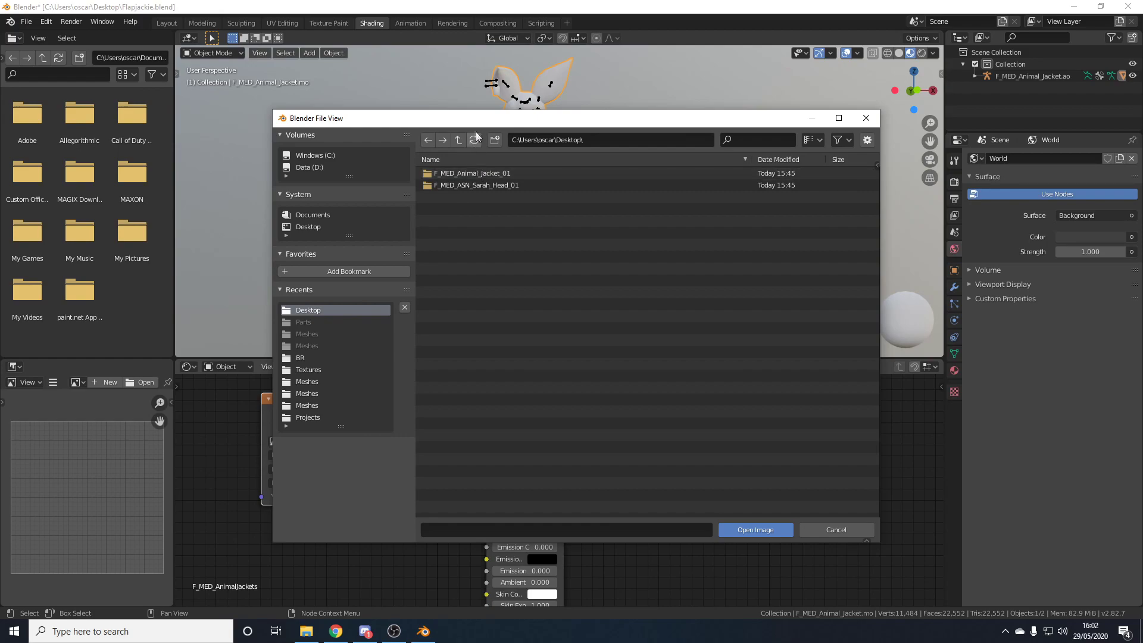
{"action": "double_click", "coordinate": [472, 173]}
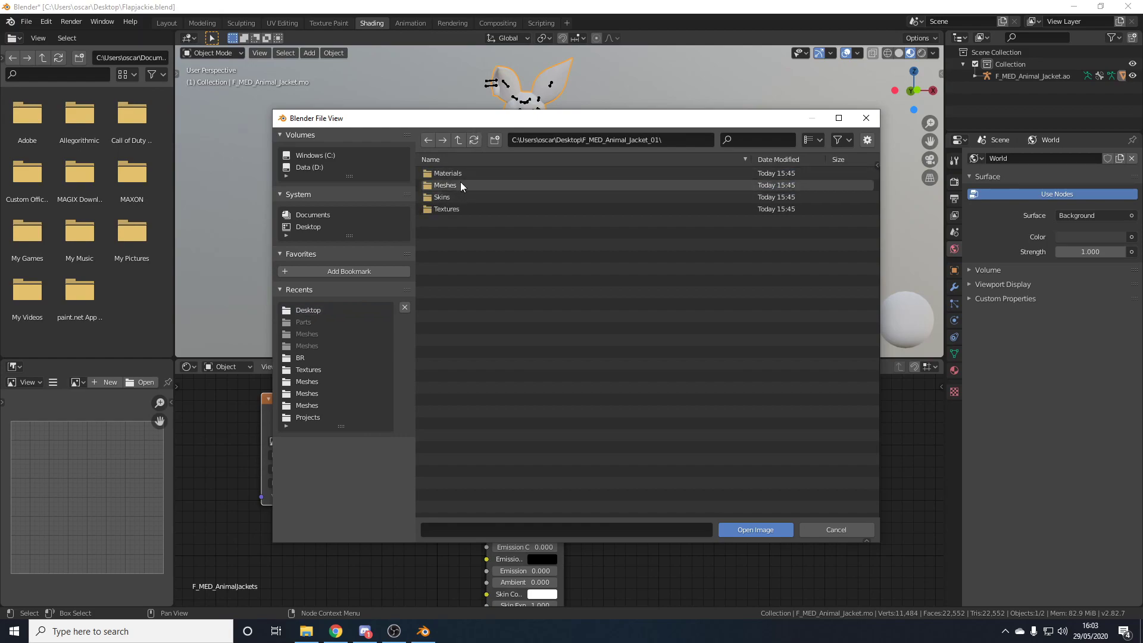
{"action": "double_click", "coordinate": [452, 209]}
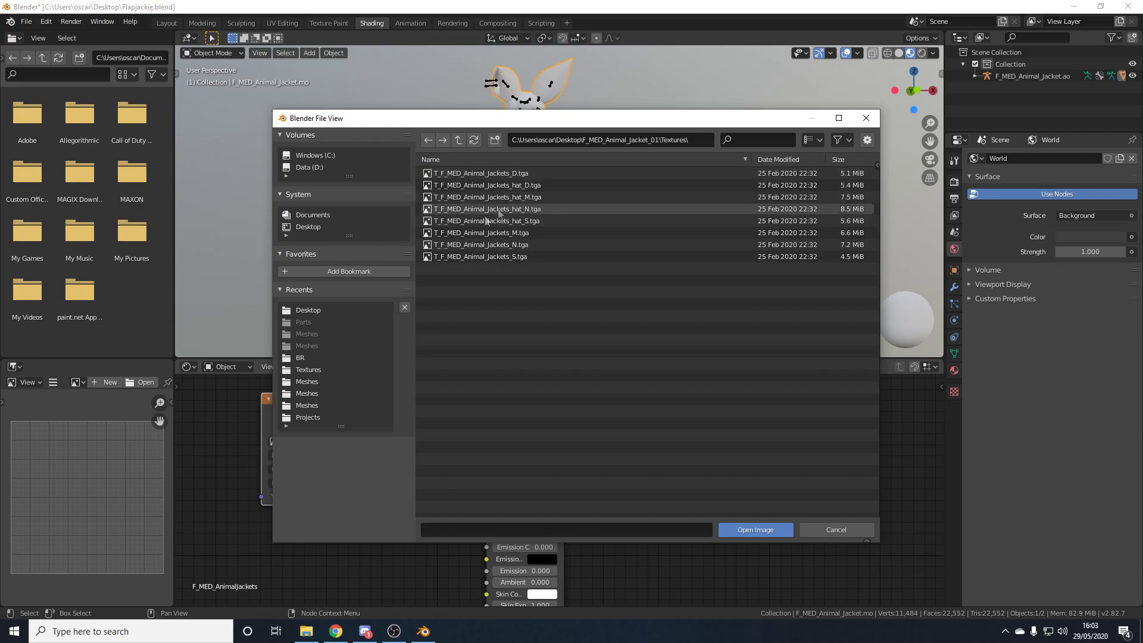
{"action": "key", "text": "Up"}
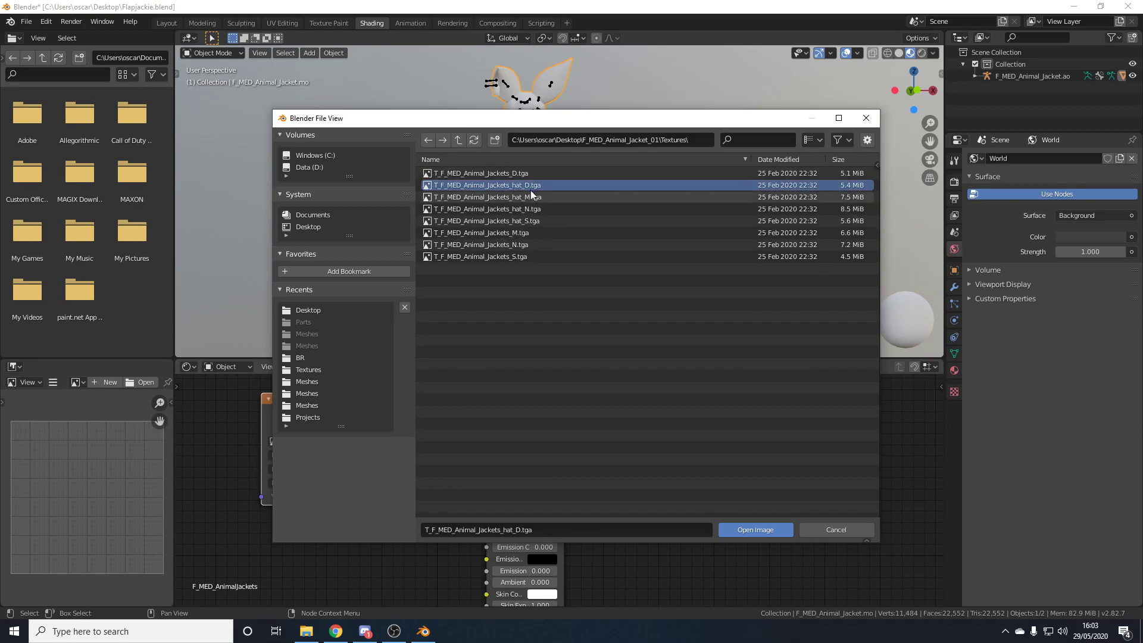
{"action": "left_click", "coordinate": [524, 221]}
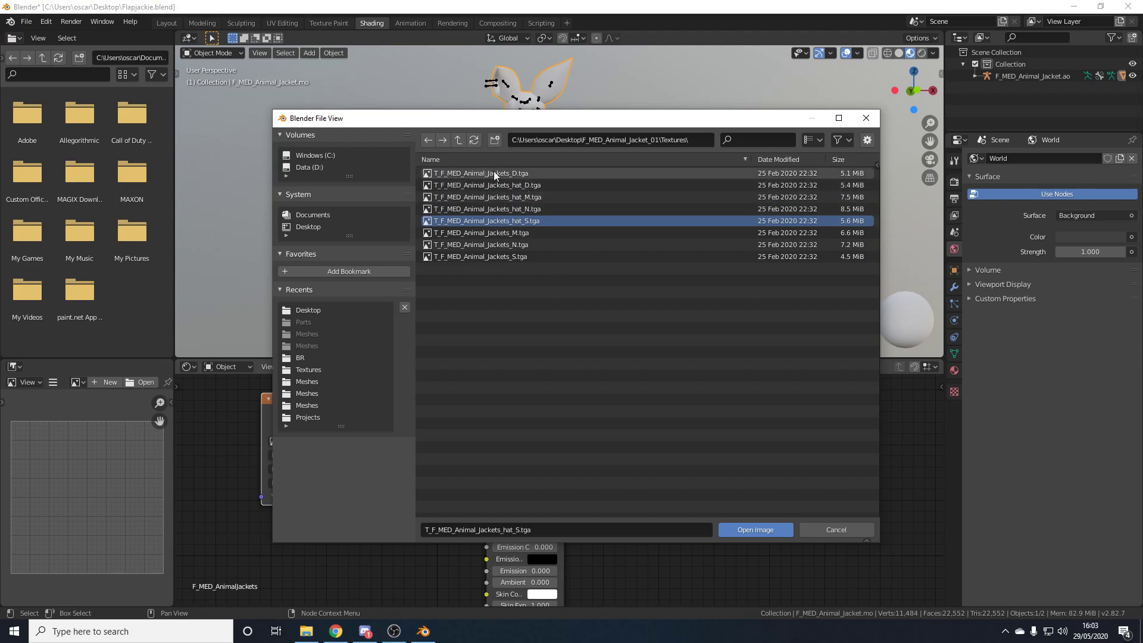
{"action": "left_click", "coordinate": [502, 174]}
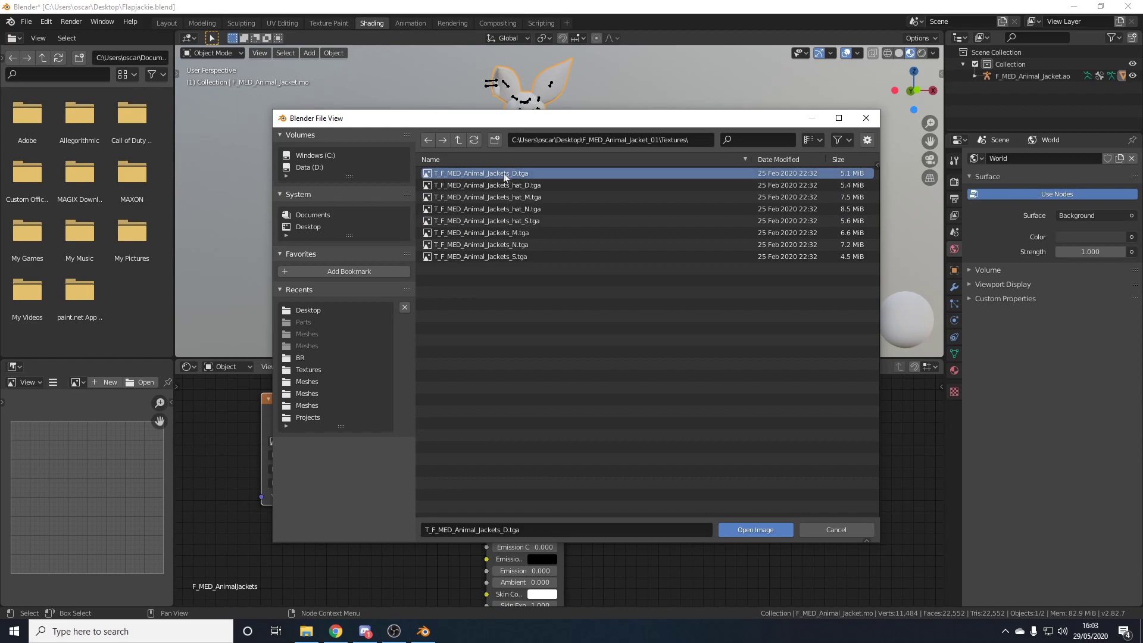
{"action": "double_click", "coordinate": [508, 172]}
Step: Deselect the character and examine the diffuse texture on its jacket, scarf and hands
{"action": "scroll", "coordinate": [568, 245], "scroll_direction": "up", "scroll_amount": 4}
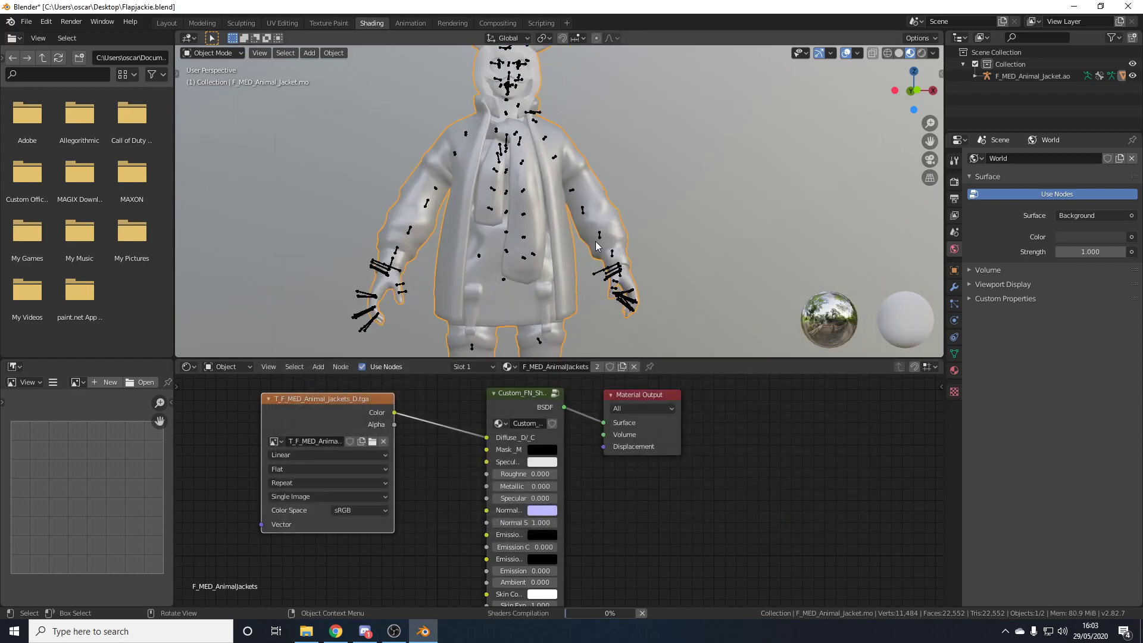
{"action": "middle_click_drag", "start_coordinate": [628, 252], "coordinate": [640, 224], "text": "shift"}
{"action": "scroll", "coordinate": [682, 214], "scroll_direction": "up", "scroll_amount": 3}
{"action": "left_click", "coordinate": [678, 211]}
{"action": "scroll", "coordinate": [561, 211], "scroll_direction": "down", "scroll_amount": 2}
{"action": "middle_click_drag", "start_coordinate": [561, 212], "coordinate": [561, 236]}
{"action": "scroll", "coordinate": [625, 242], "scroll_direction": "up", "scroll_amount": 4}
{"action": "scroll", "coordinate": [562, 235], "scroll_direction": "down", "scroll_amount": 4}
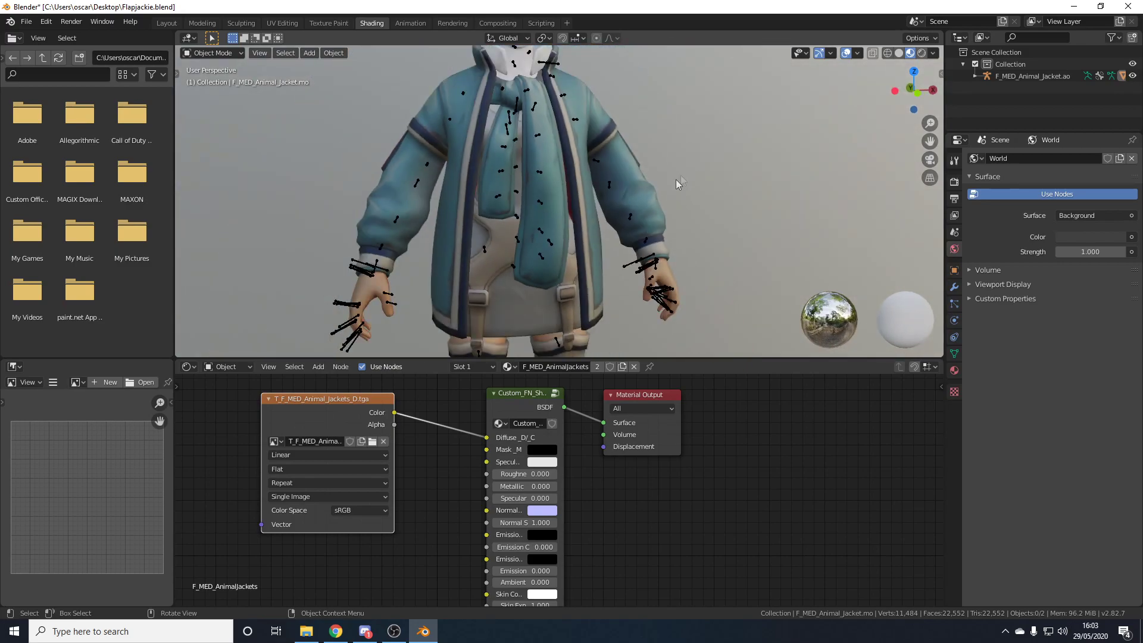
Step: Add a second Image Texture node beside the diffuse texture and link its Color output to the shader group's Mask input
{"action": "left_click_drag", "start_coordinate": [342, 411], "coordinate": [379, 416]}
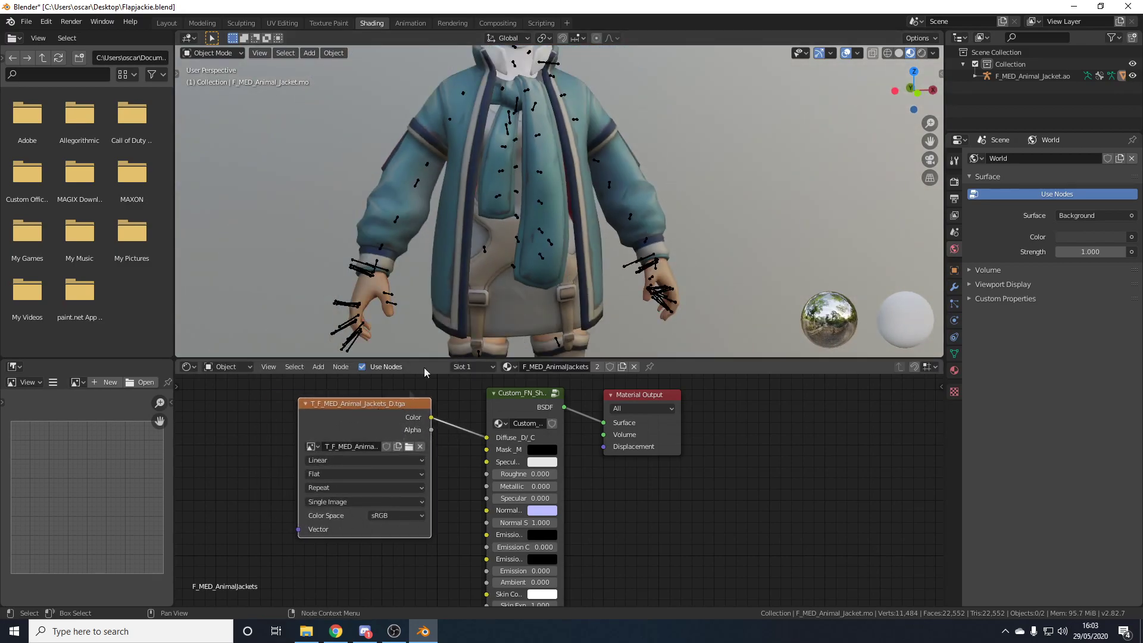
{"action": "scroll", "coordinate": [588, 291], "scroll_direction": "down", "scroll_amount": 4}
{"action": "scroll", "coordinate": [416, 448], "scroll_direction": "down", "scroll_amount": 1}
{"action": "middle_click_drag", "start_coordinate": [460, 435], "coordinate": [481, 457]}
{"action": "scroll", "coordinate": [477, 453], "scroll_direction": "down", "scroll_amount": 1}
{"action": "left_click", "coordinate": [323, 368]}
{"action": "left_click", "coordinate": [326, 379]}
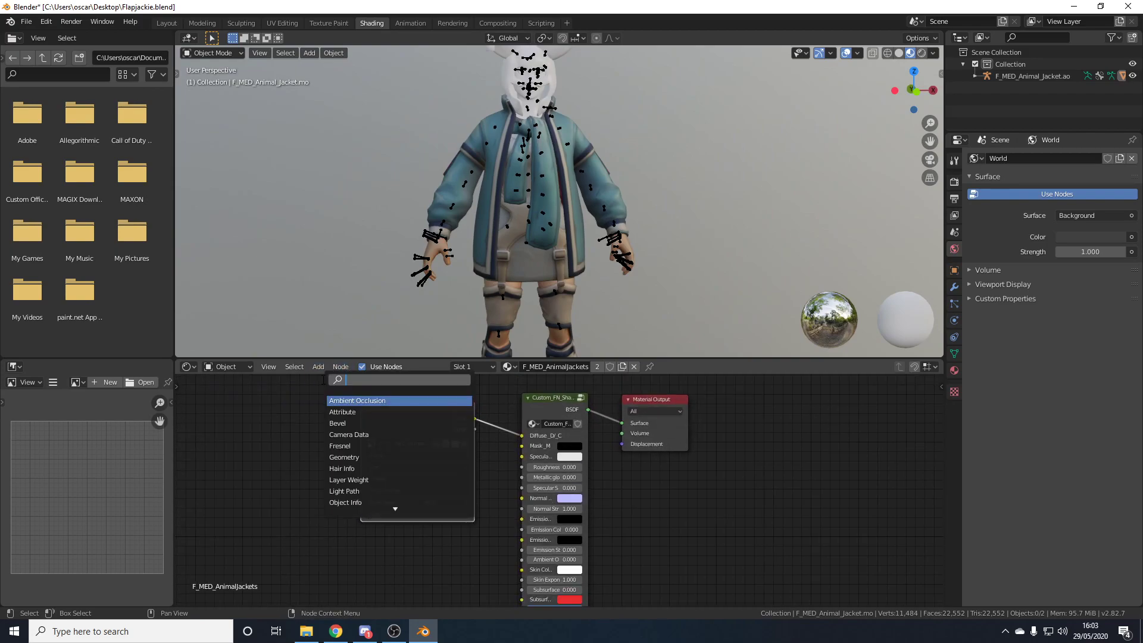
{"action": "type", "text": "im"}
{"action": "key", "text": "Return"}
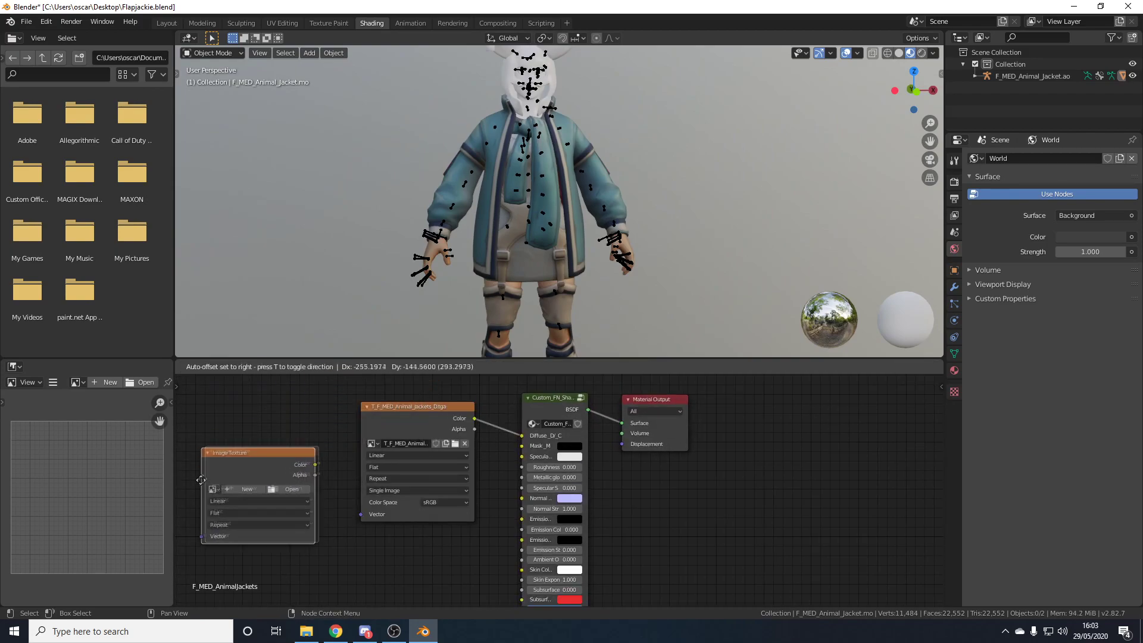
{"action": "left_click", "coordinate": [348, 459]}
{"action": "left_click_drag", "start_coordinate": [330, 459], "coordinate": [522, 445]}
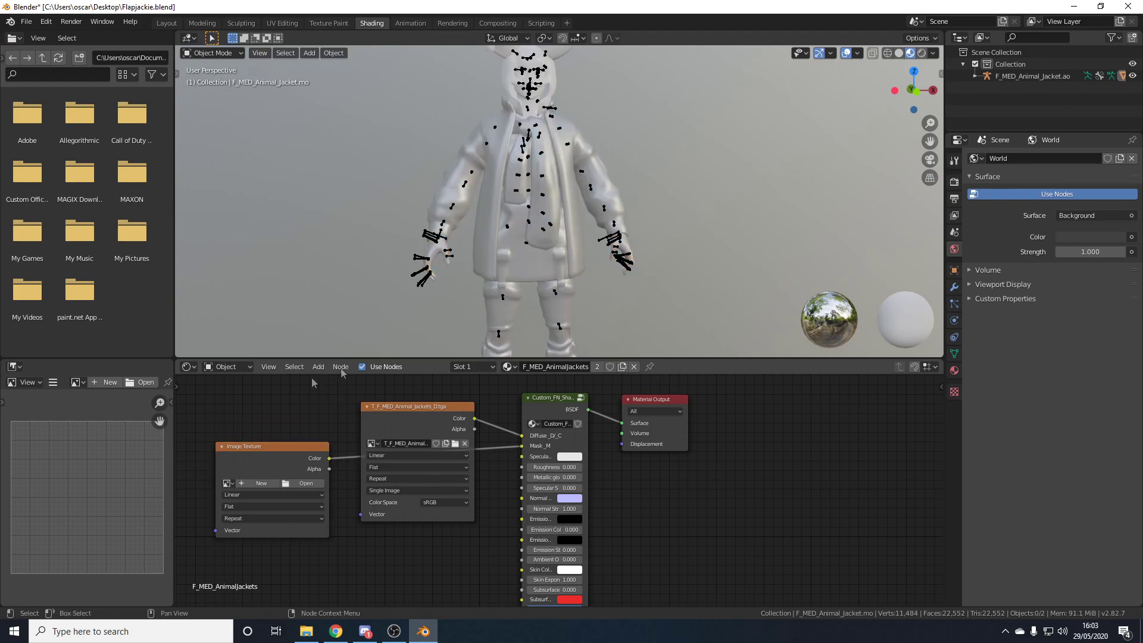
Step: Load T_F_MED_Animal_Jackets_M.tga from the F_MED_Animal_Jacket_01 Textures folder into the mask Image Texture node
{"action": "left_click", "coordinate": [304, 484]}
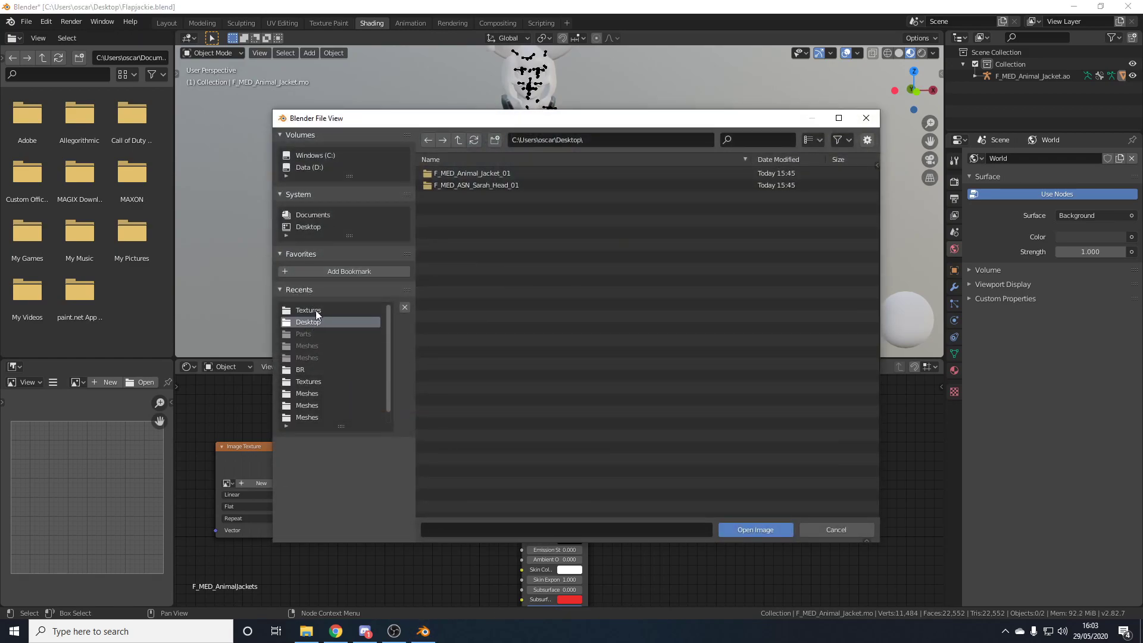
{"action": "left_click", "coordinate": [310, 311]}
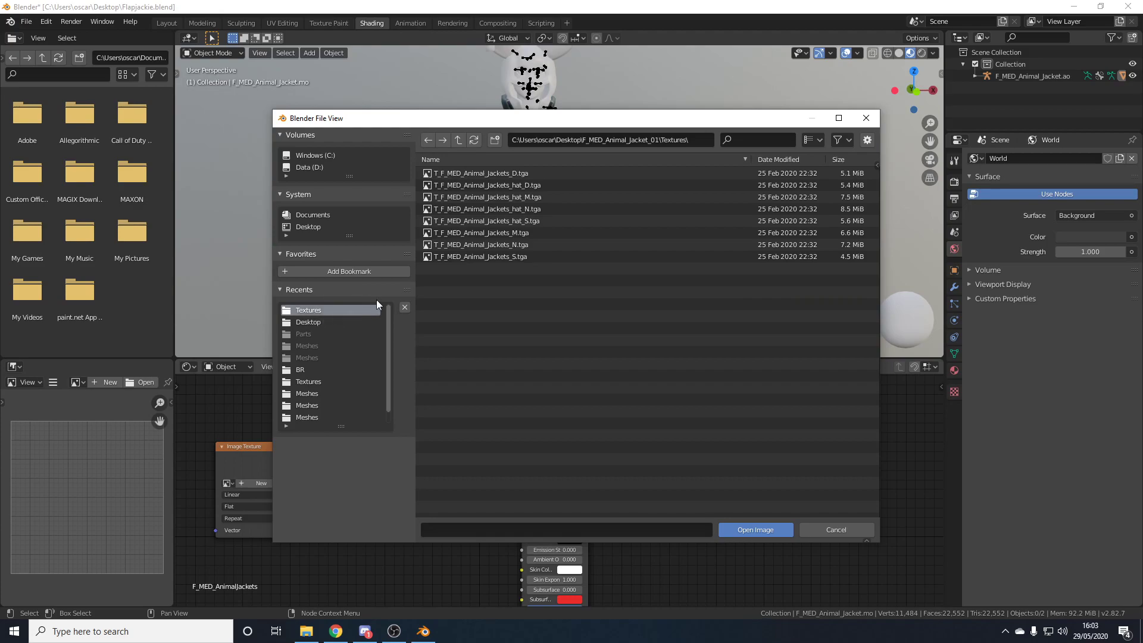
{"action": "double_click", "coordinate": [512, 233]}
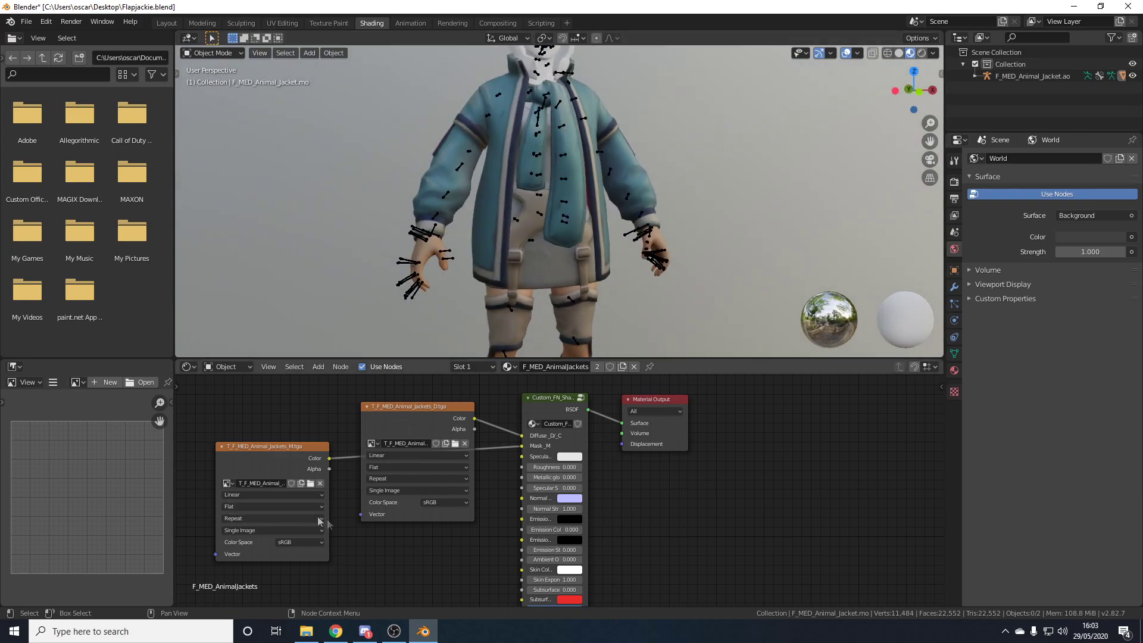
Step: Add a third Image Texture node below the diffuse texture and link its Color output to the shader group's Specular input
{"action": "middle_click_drag", "start_coordinate": [365, 521], "coordinate": [355, 488], "text": "shift"}
{"action": "scroll", "coordinate": [497, 486], "scroll_direction": "down", "scroll_amount": 1}
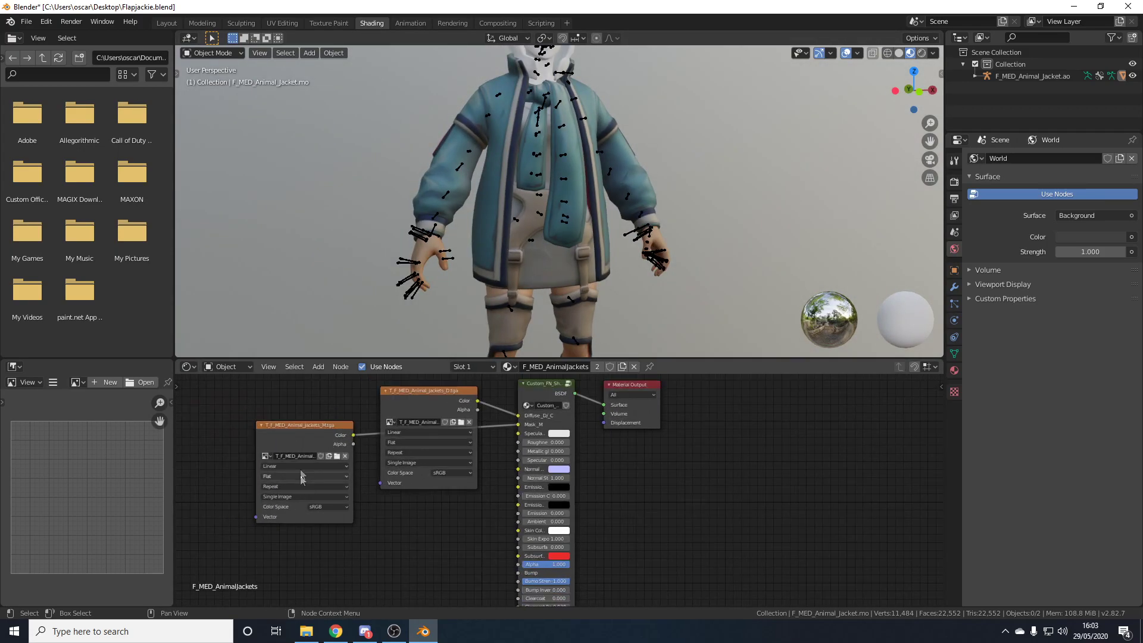
{"action": "left_click", "coordinate": [319, 367]}
{"action": "left_click", "coordinate": [322, 381]}
{"action": "type", "text": "im"}
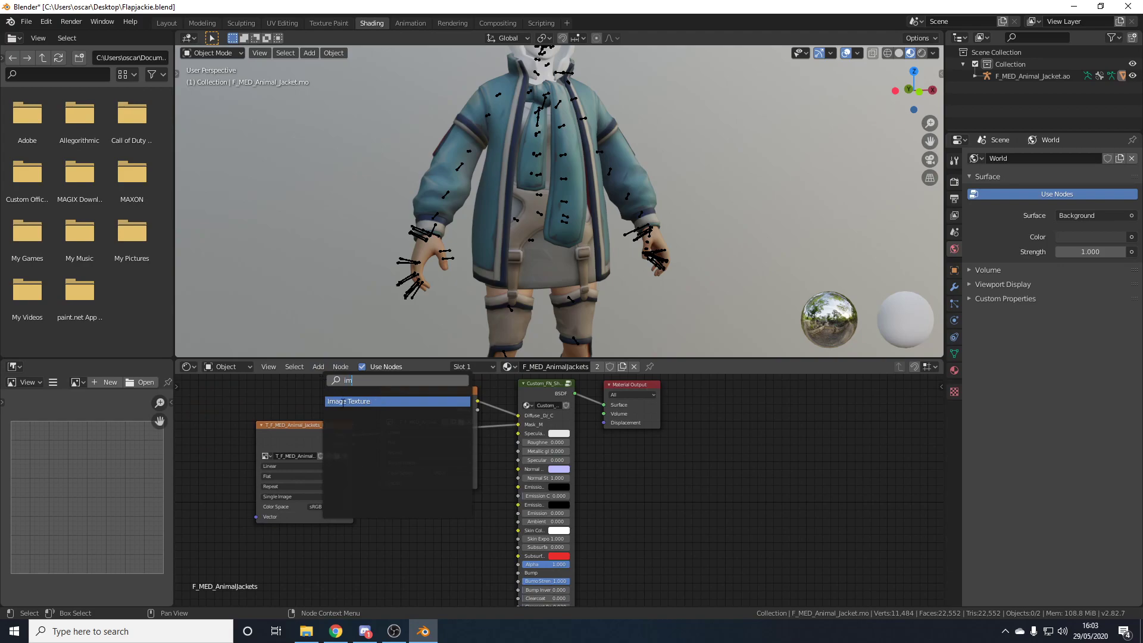
{"action": "left_click", "coordinate": [343, 401]}
{"action": "left_click", "coordinate": [472, 516]}
{"action": "left_click_drag", "start_coordinate": [518, 432], "coordinate": [518, 433]}
{"action": "middle_click_drag", "start_coordinate": [498, 512], "coordinate": [493, 487]}
{"action": "left_click_drag", "start_coordinate": [417, 481], "coordinate": [431, 478]}
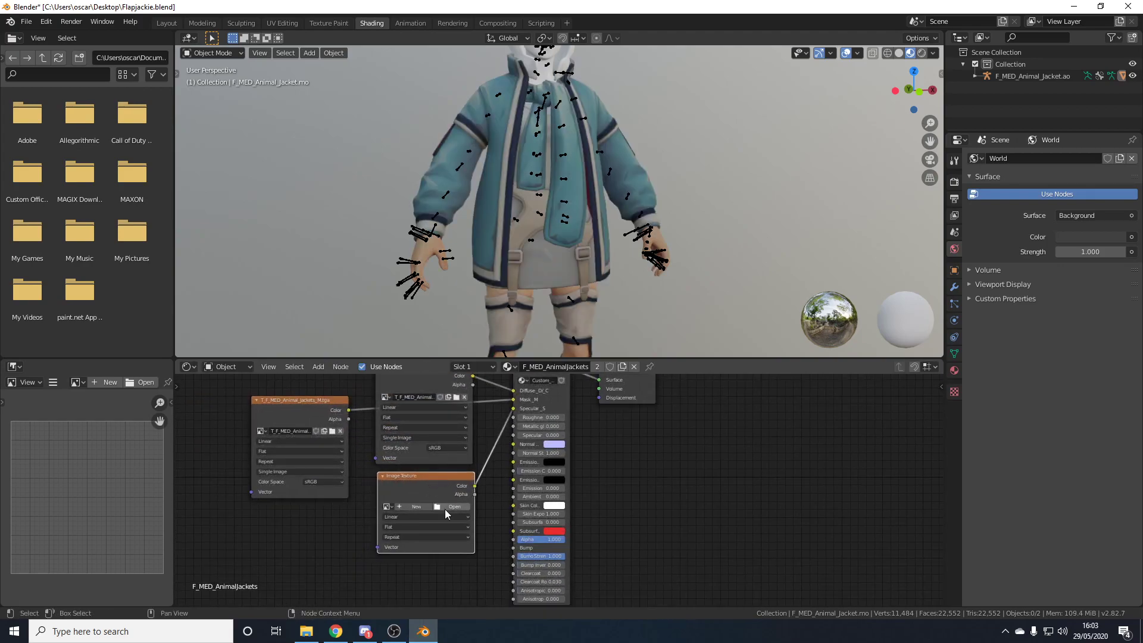
Step: Load T_F_MED_Animal_Jackets_S.tga from the F_MED_Animal_Jacket_01 Textures folder into the specular Image Texture node
{"action": "left_click", "coordinate": [445, 510]}
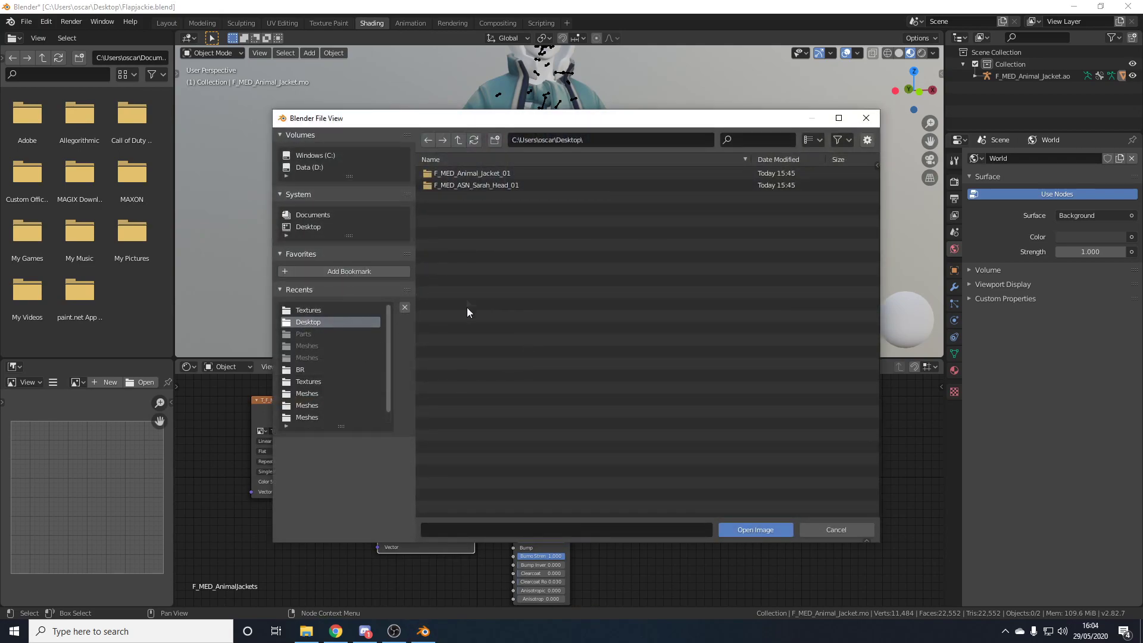
{"action": "left_click", "coordinate": [310, 310]}
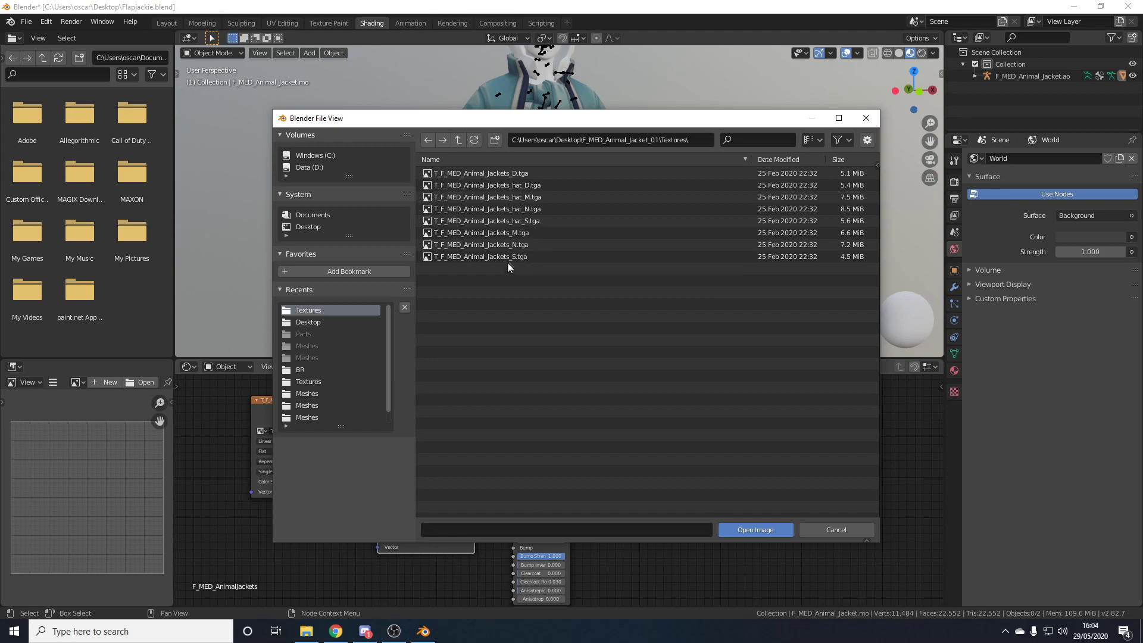
{"action": "double_click", "coordinate": [518, 258]}
Step: Set the color space of the T_F_MED_Animal_Jackets_S.tga texture to Linear
{"action": "scroll", "coordinate": [478, 511], "scroll_direction": "up", "scroll_amount": 2}
{"action": "middle_click_drag", "start_coordinate": [487, 505], "coordinate": [486, 462]}
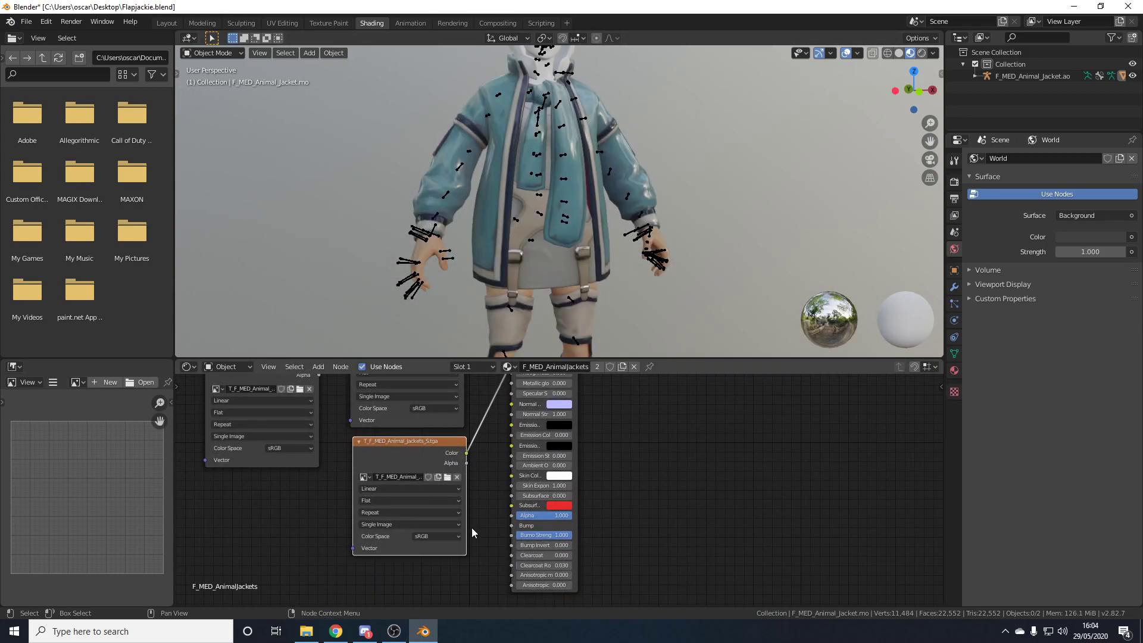
{"action": "scroll", "coordinate": [471, 527], "scroll_direction": "up", "scroll_amount": 1}
{"action": "mouse_move", "coordinate": [542, 263]}
{"action": "middle_mouse_down"}
{"action": "mouse_move", "coordinate": [494, 225]}
{"action": "mouse_move", "coordinate": [522, 260]}
{"action": "middle_mouse_up"}
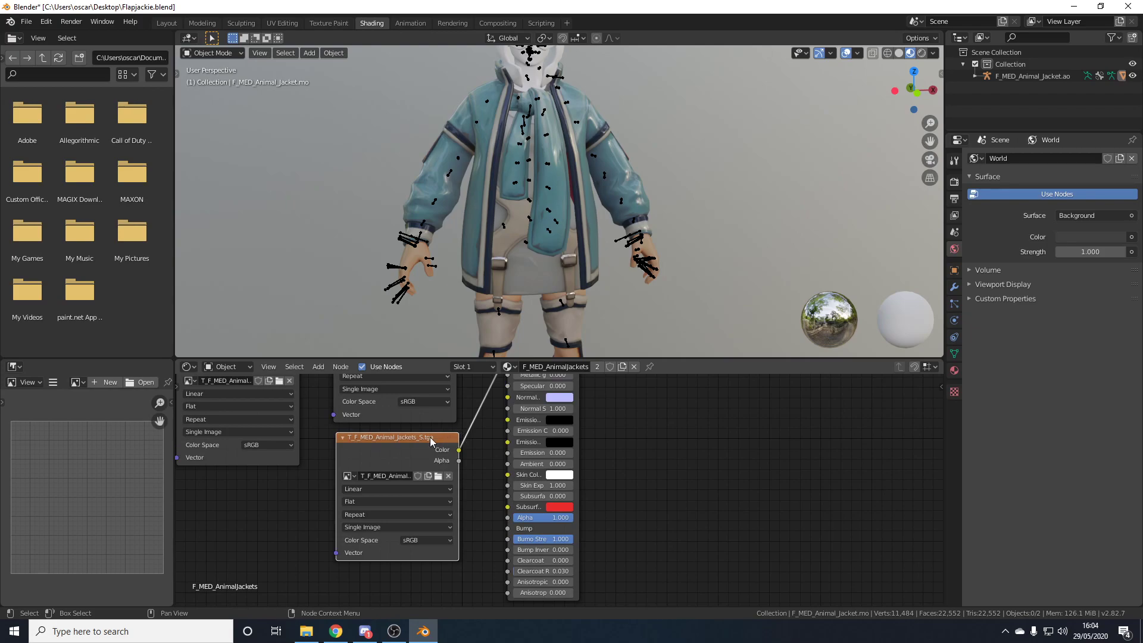
{"action": "middle_click_drag", "start_coordinate": [431, 440], "coordinate": [448, 469]}
{"action": "middle_click_drag", "start_coordinate": [487, 536], "coordinate": [485, 506]}
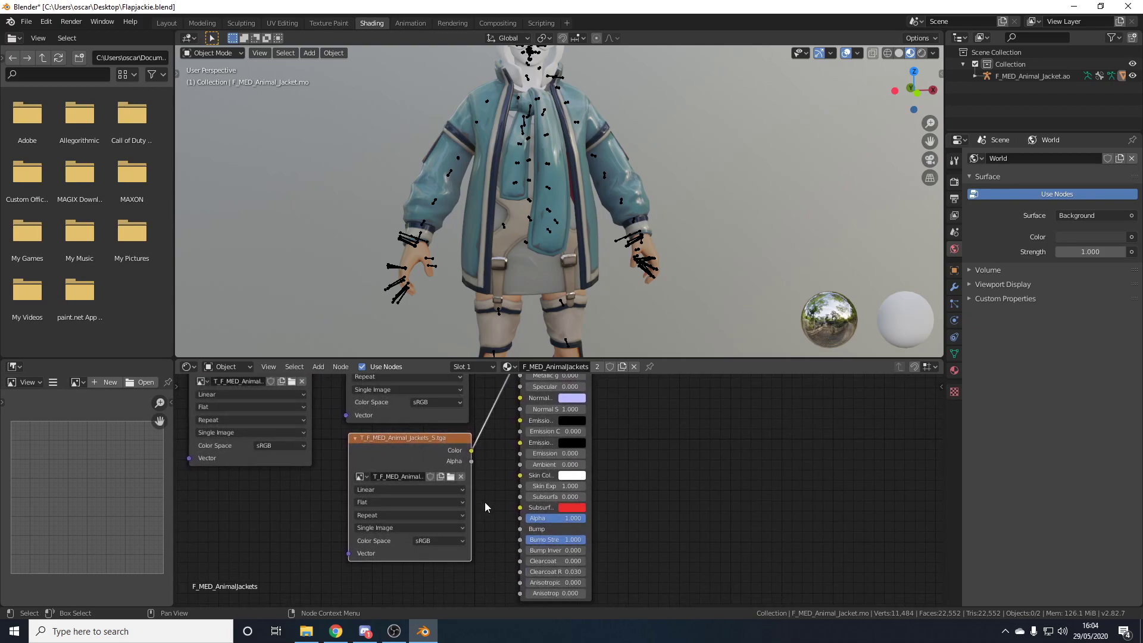
{"action": "left_click", "coordinate": [425, 542]}
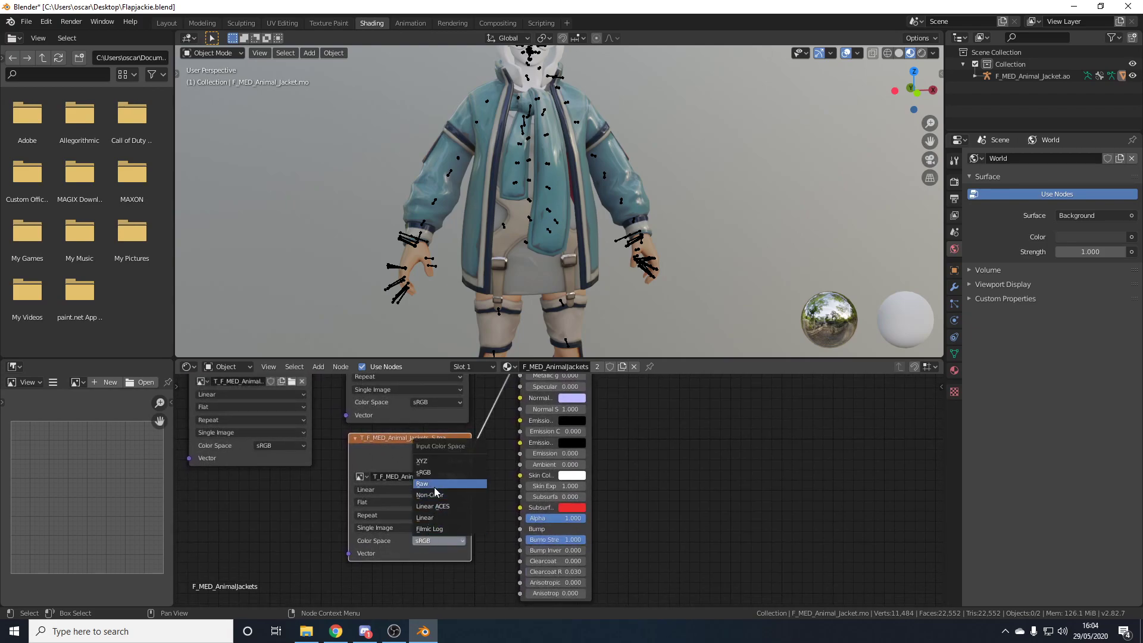
{"action": "left_click", "coordinate": [430, 520]}
{"action": "middle_click_drag", "start_coordinate": [546, 274], "coordinate": [581, 298]}
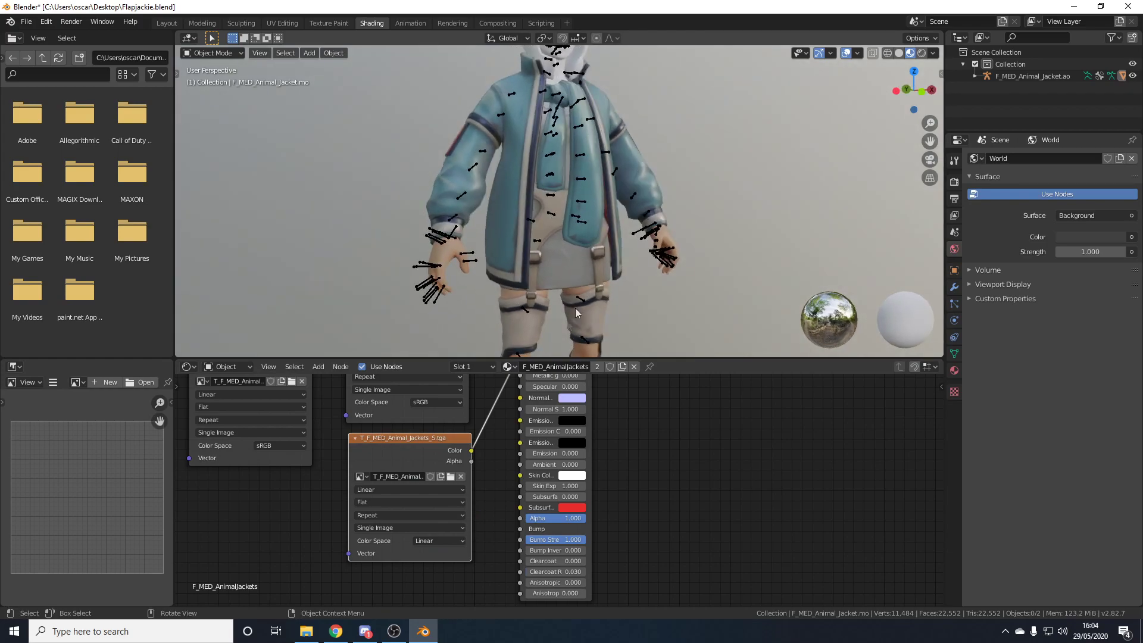
Step: Add a fourth Image Texture node below the mask texture and load T_F_MED_Animal_Jackets_N.tga into it
{"action": "scroll", "coordinate": [349, 406], "scroll_direction": "up", "scroll_amount": 1}
{"action": "left_click", "coordinate": [318, 368]}
{"action": "left_click", "coordinate": [320, 382]}
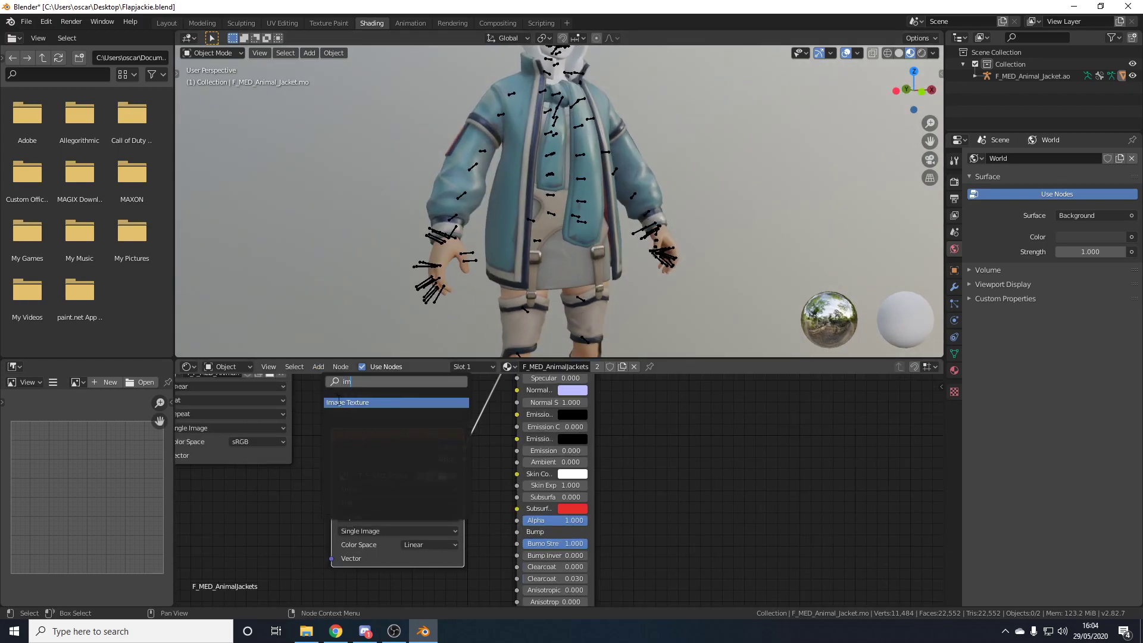
{"action": "left_click", "coordinate": [338, 402]}
{"action": "left_click", "coordinate": [929, 502]}
{"action": "middle_click_drag", "start_coordinate": [314, 531], "coordinate": [421, 497]}
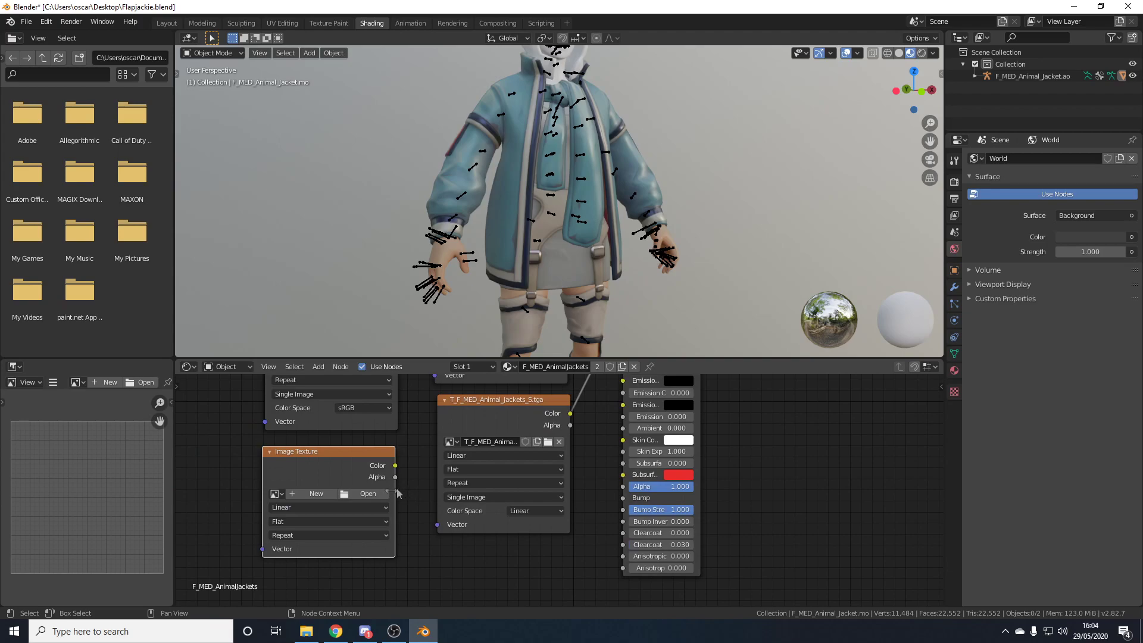
{"action": "left_click", "coordinate": [364, 493]}
{"action": "left_click", "coordinate": [316, 309]}
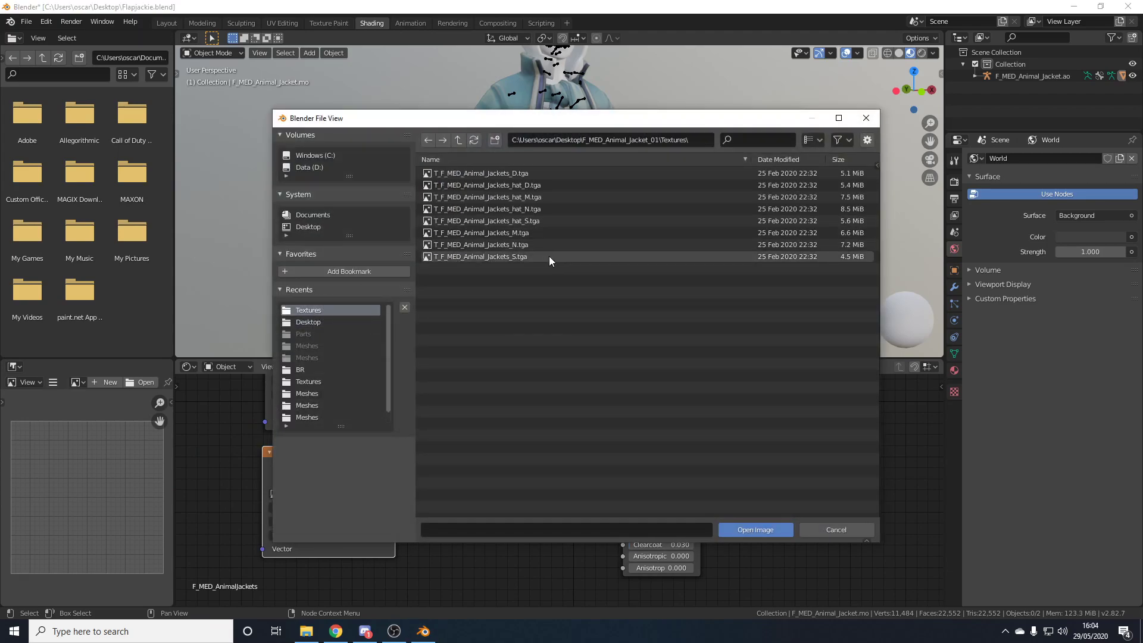
{"action": "double_click", "coordinate": [516, 244]}
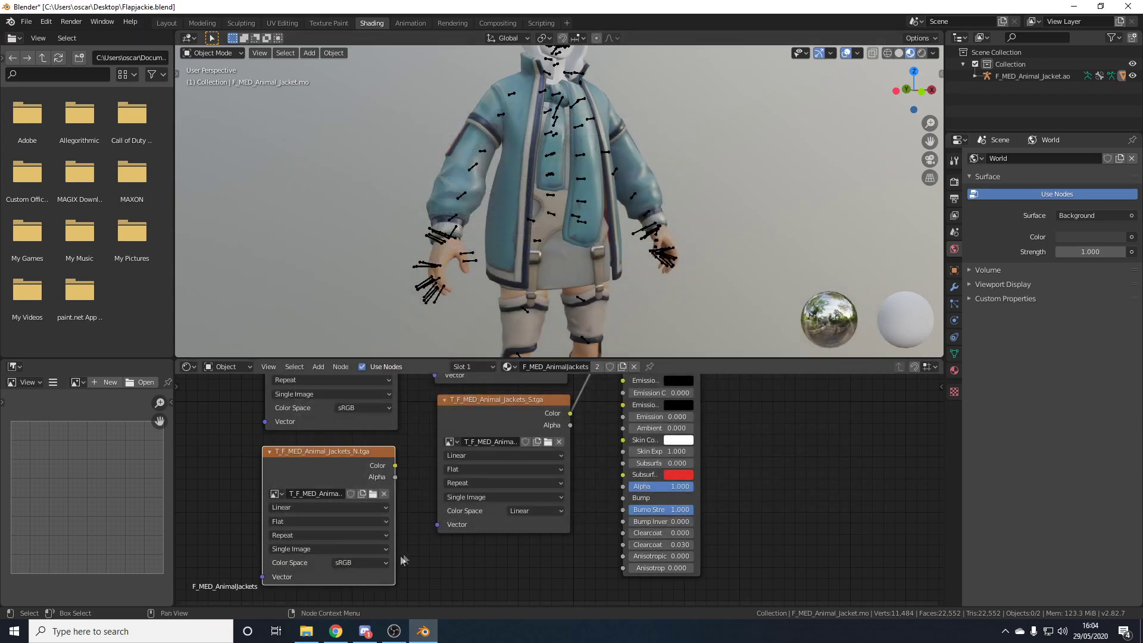
Step: Set the normal texture's color space to Linear and link its Color output to the shader group's Normal input
{"action": "left_click", "coordinate": [341, 563]}
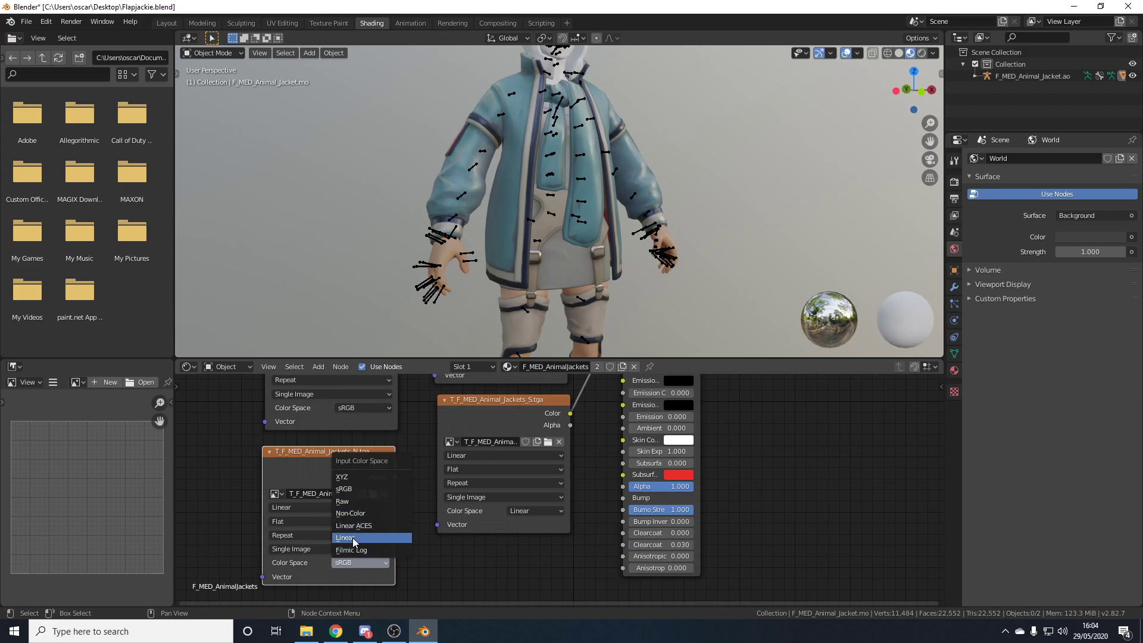
{"action": "left_click", "coordinate": [354, 538]}
{"action": "scroll", "coordinate": [416, 462], "scroll_direction": "down", "scroll_amount": 1}
{"action": "middle_click_drag", "start_coordinate": [416, 462], "coordinate": [378, 520]}
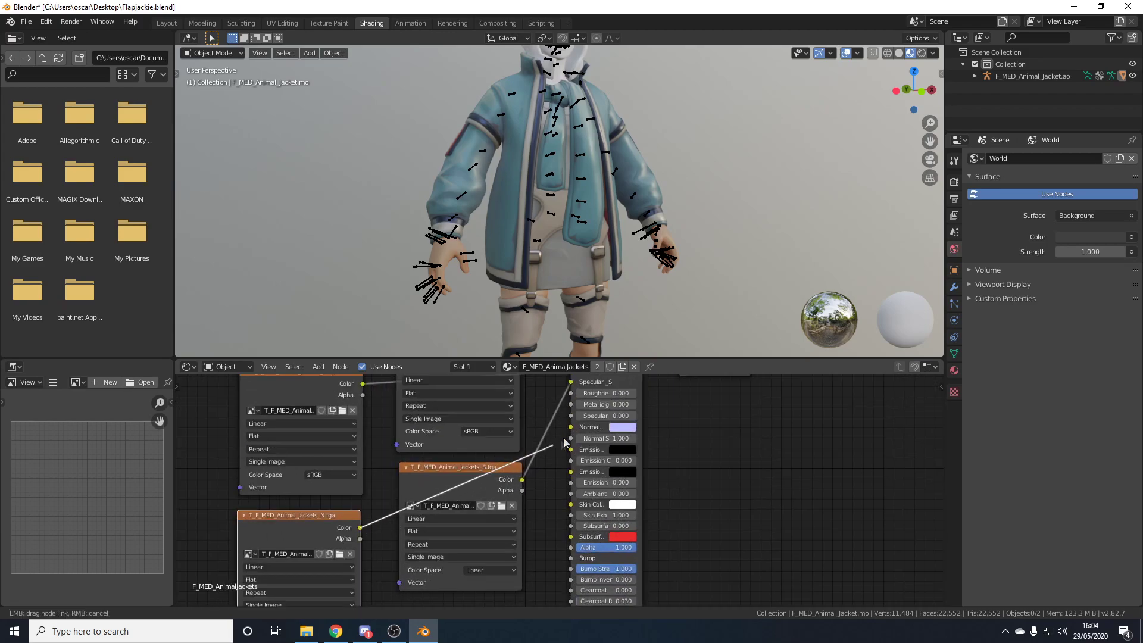
{"action": "left_click_drag", "start_coordinate": [570, 426], "coordinate": [571, 427]}
Step: Examine the textures on the character's jacket, head and hat from several distances and angles
{"action": "mouse_move", "coordinate": [701, 179]}
{"action": "middle_mouse_down"}
{"action": "mouse_move", "coordinate": [604, 176]}
{"action": "mouse_move", "coordinate": [669, 172]}
{"action": "middle_mouse_up"}
{"action": "scroll", "coordinate": [613, 206], "scroll_direction": "up", "scroll_amount": 2}
{"action": "scroll", "coordinate": [591, 220], "scroll_direction": "down", "scroll_amount": 5}
{"action": "middle_click_drag", "start_coordinate": [578, 227], "coordinate": [600, 236]}
{"action": "scroll", "coordinate": [559, 260], "scroll_direction": "up", "scroll_amount": 1}
{"action": "scroll", "coordinate": [601, 244], "scroll_direction": "down", "scroll_amount": 2}
{"action": "scroll", "coordinate": [529, 460], "scroll_direction": "down", "scroll_amount": 2}
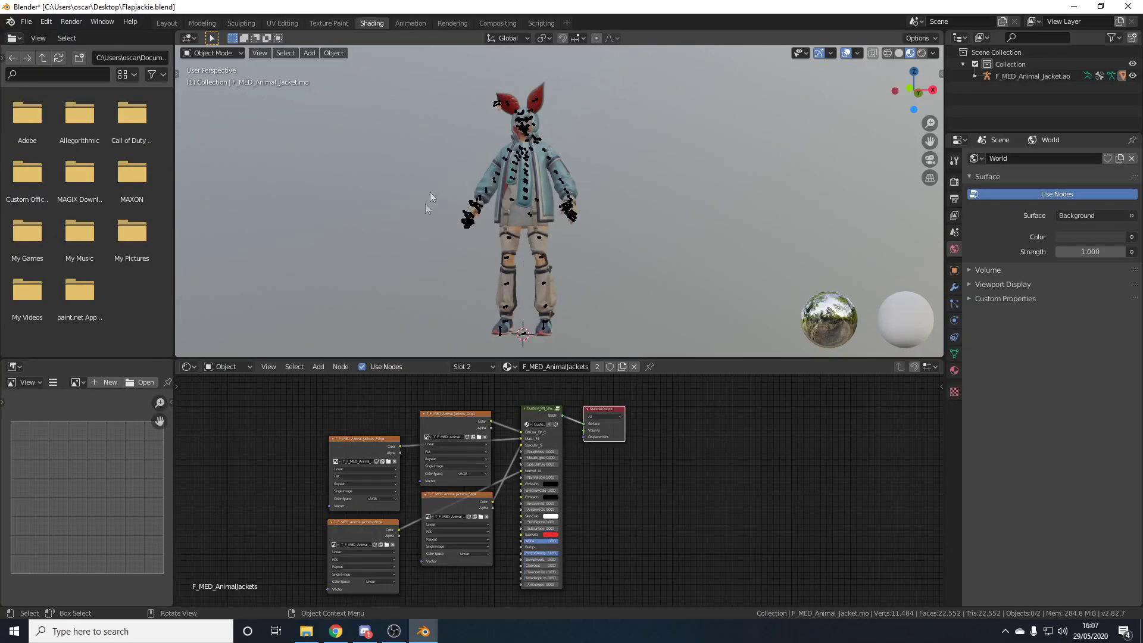
{"action": "scroll", "coordinate": [554, 218], "scroll_direction": "up", "scroll_amount": 5}
{"action": "middle_click_drag", "start_coordinate": [579, 206], "coordinate": [591, 108], "text": "shift"}
{"action": "middle_click_drag", "start_coordinate": [607, 156], "coordinate": [640, 165]}
{"action": "middle_click_drag", "start_coordinate": [694, 237], "coordinate": [632, 184]}
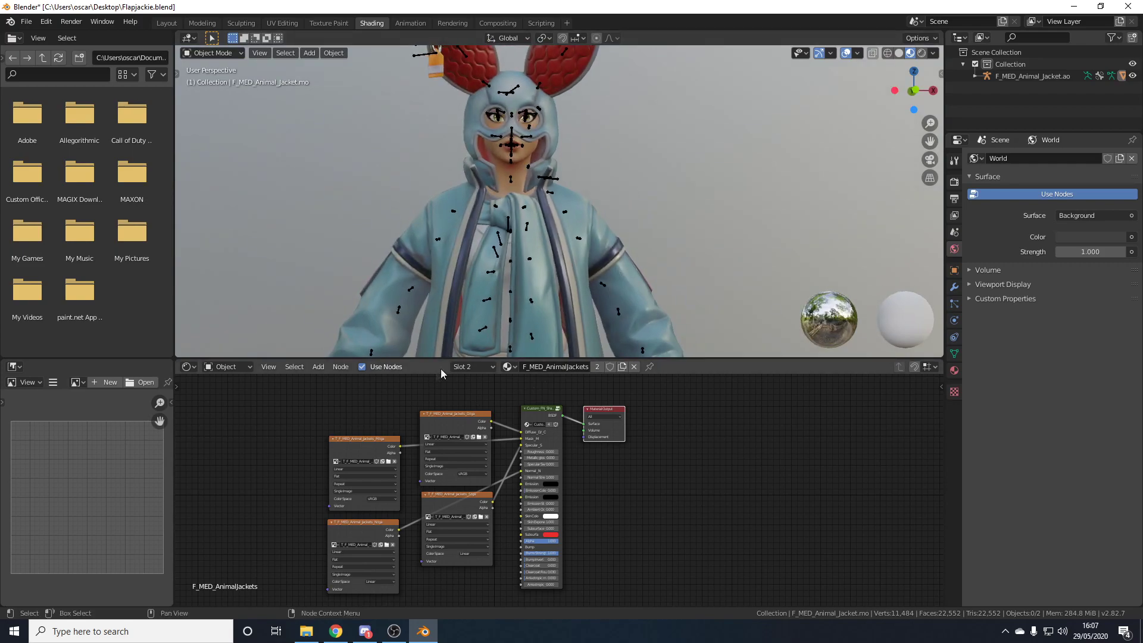
Step: Try cutting the shader-to-output link in the F_MED_AnimalJackets, F_MED_ASN_Sarah_Head_01 and F_MED_AnimalJackets_Hat materials to identify their body parts
{"action": "left_click", "coordinate": [473, 367]}
{"action": "left_click", "coordinate": [463, 393]}
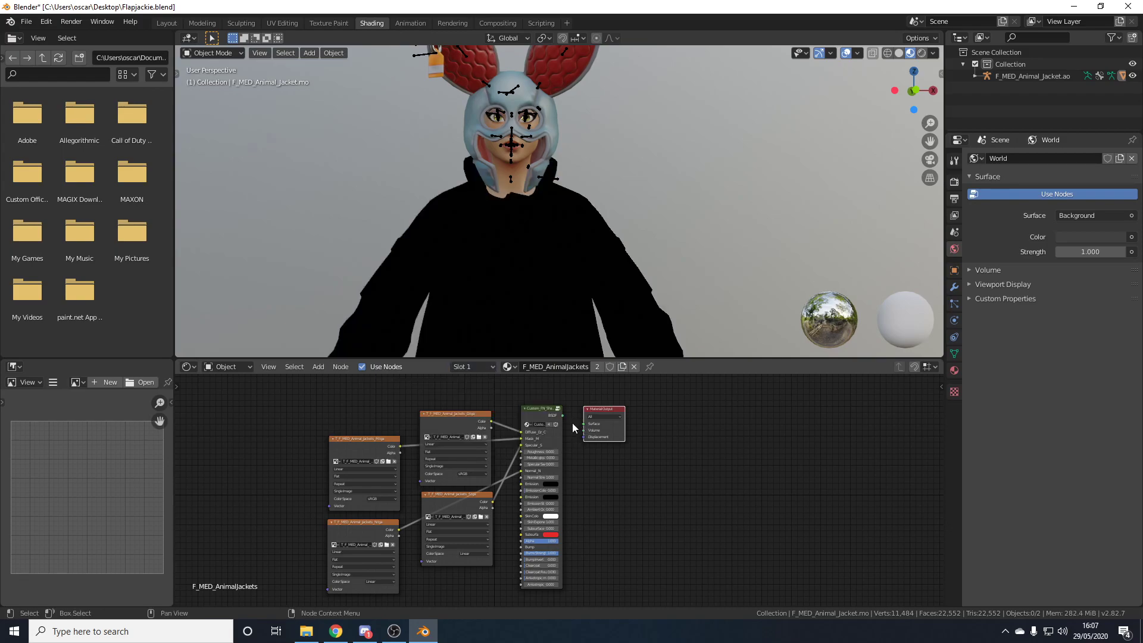
{"action": "left_click", "coordinate": [462, 368]}
{"action": "left_click", "coordinate": [470, 416]}
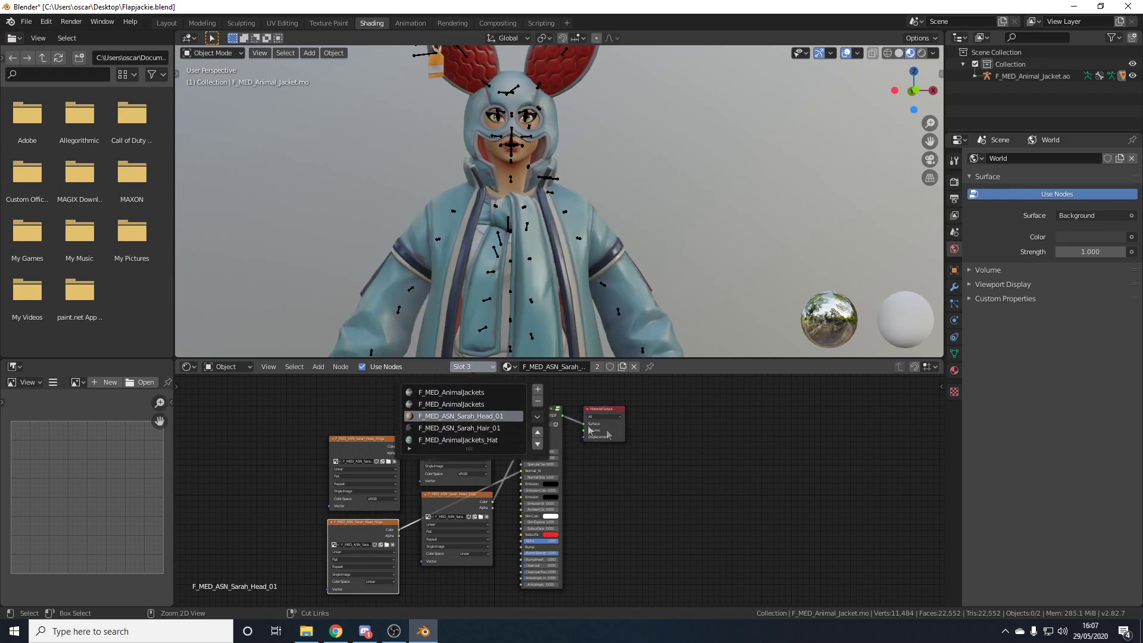
{"action": "left_click_drag", "start_coordinate": [577, 426], "coordinate": [580, 423]}
{"action": "left_click", "coordinate": [472, 366]}
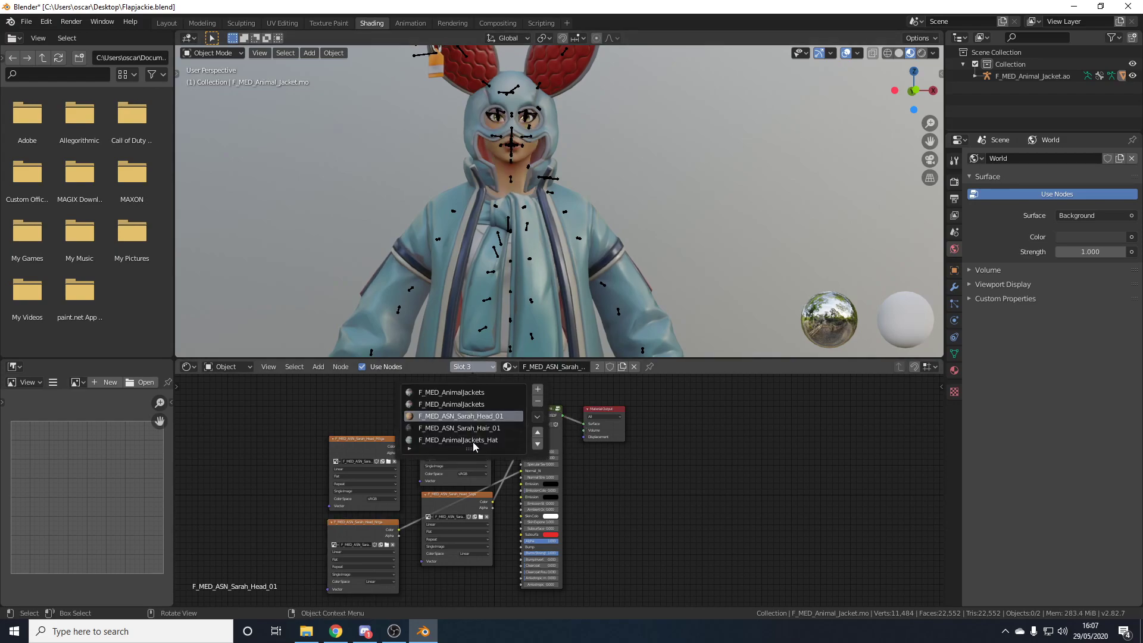
{"action": "left_click", "coordinate": [474, 440]}
{"action": "mouse_move", "coordinate": [585, 426]}
{"action": "left_mouse_down"}
{"action": "mouse_move", "coordinate": [601, 428]}
{"action": "mouse_move", "coordinate": [584, 423]}
{"action": "left_mouse_up"}
Step: Switch to the Layout workspace and put the character's armature into Pose Mode
{"action": "left_click", "coordinate": [167, 23]}
{"action": "scroll", "coordinate": [640, 247], "scroll_direction": "up", "scroll_amount": 3}
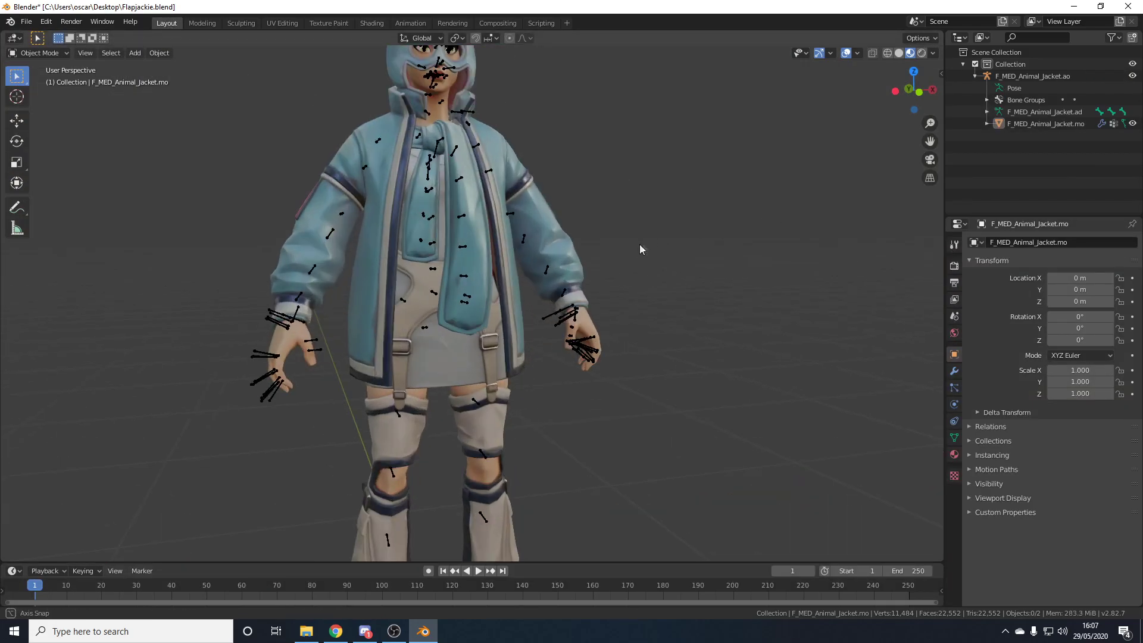
{"action": "scroll", "coordinate": [640, 247], "scroll_direction": "down", "scroll_amount": 3}
{"action": "left_click", "coordinate": [1015, 95]}
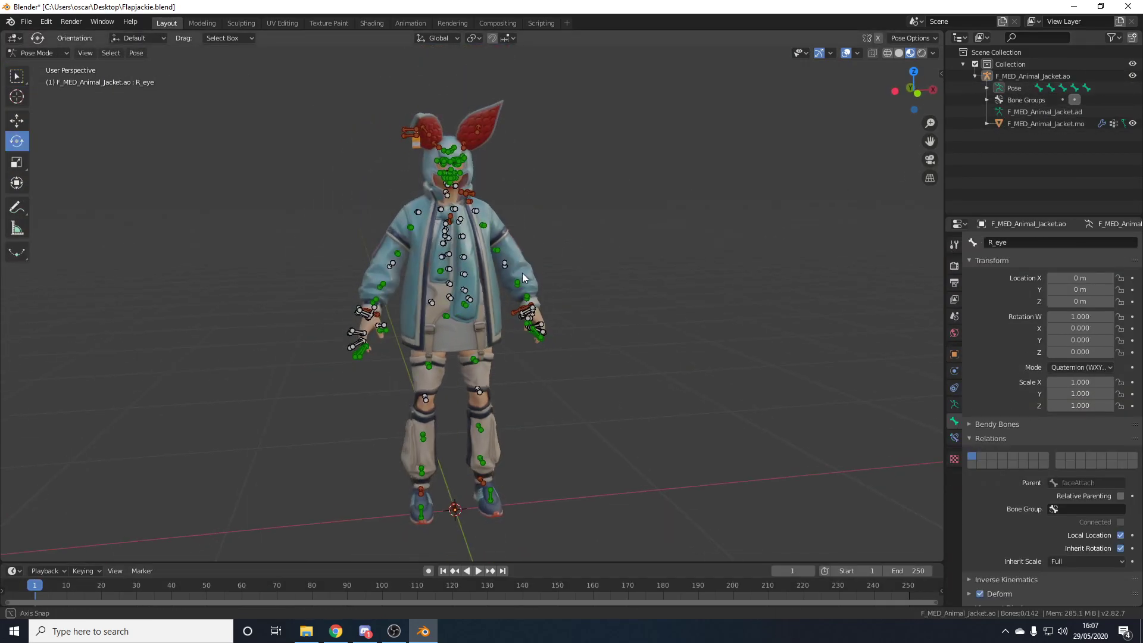
{"action": "scroll", "coordinate": [522, 272], "scroll_direction": "up", "scroll_amount": 4}
{"action": "scroll", "coordinate": [539, 301], "scroll_direction": "down", "scroll_amount": 2}
{"action": "middle_click_drag", "start_coordinate": [540, 302], "coordinate": [477, 311]}
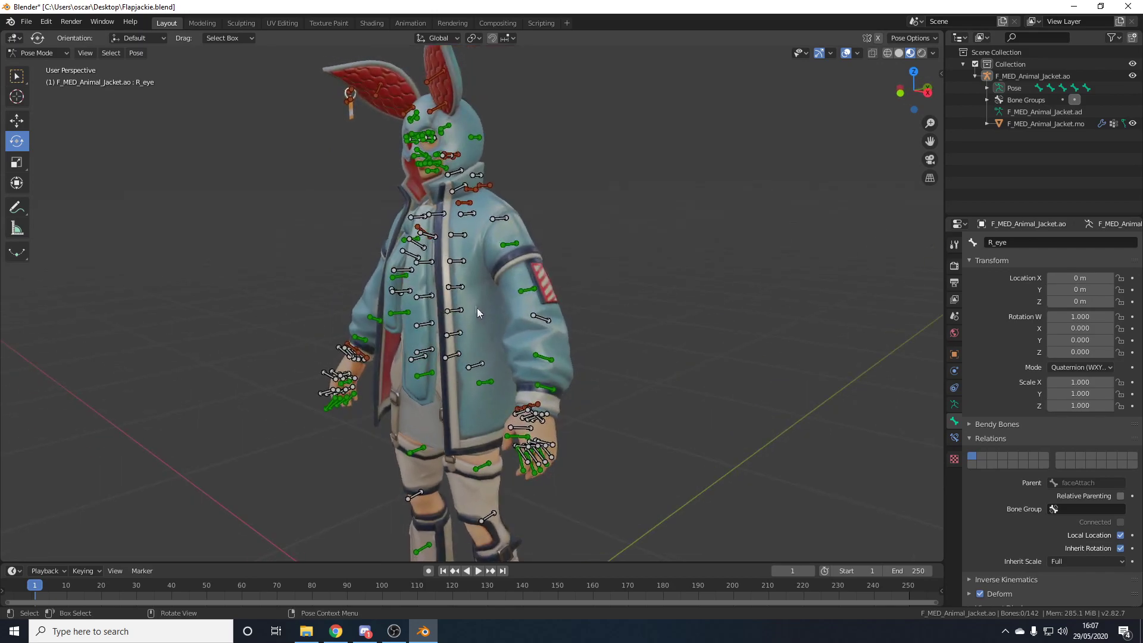
Step: Test-rotate the spine_02 bone on the character's torso and undo the rotation
{"action": "mouse_move", "coordinate": [419, 287]}
{"action": "left_mouse_down"}
{"action": "mouse_move", "coordinate": [415, 298]}
{"action": "mouse_move", "coordinate": [444, 272]}
{"action": "mouse_move", "coordinate": [434, 278]}
{"action": "left_mouse_up"}
{"action": "key", "text": "ctrl+z"}
{"action": "left_click", "coordinate": [552, 225]}
Step: Show the character in front view and hide the viewport overlays
{"action": "key", "text": "KP_1"}
{"action": "left_click", "coordinate": [846, 52]}
{"action": "scroll", "coordinate": [536, 298], "scroll_direction": "down", "scroll_amount": 3}
{"action": "scroll", "coordinate": [572, 304], "scroll_direction": "up", "scroll_amount": 4}
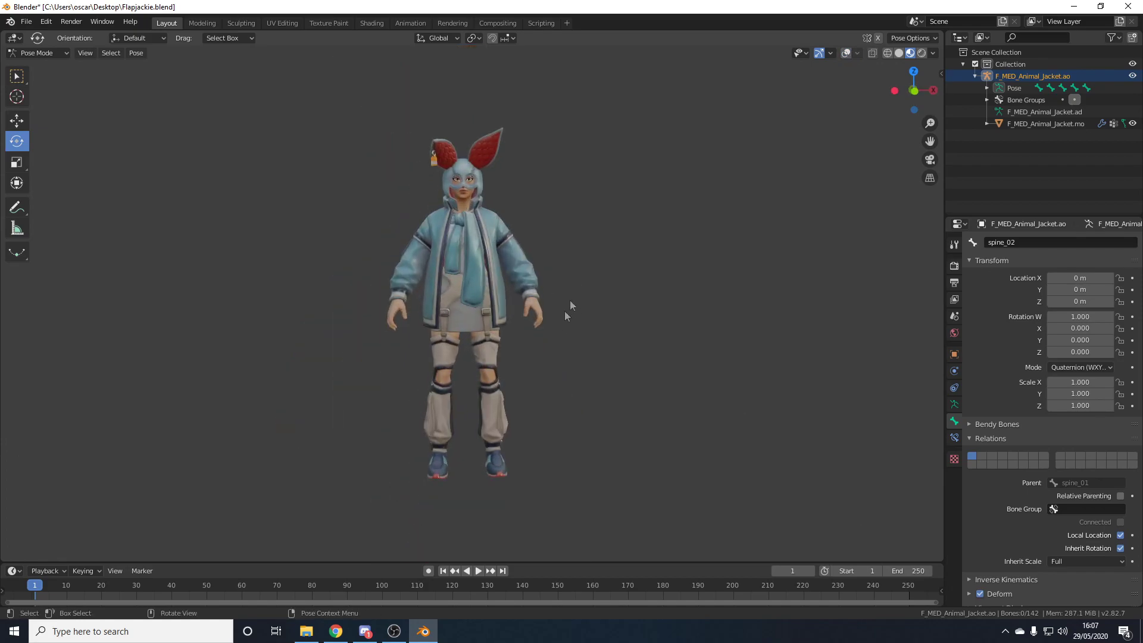
Step: Examine the finished textured character without overlays, from close up and at full height
{"action": "scroll", "coordinate": [601, 357], "scroll_direction": "down", "scroll_amount": 1}
{"action": "scroll", "coordinate": [603, 363], "scroll_direction": "down", "scroll_amount": 1}
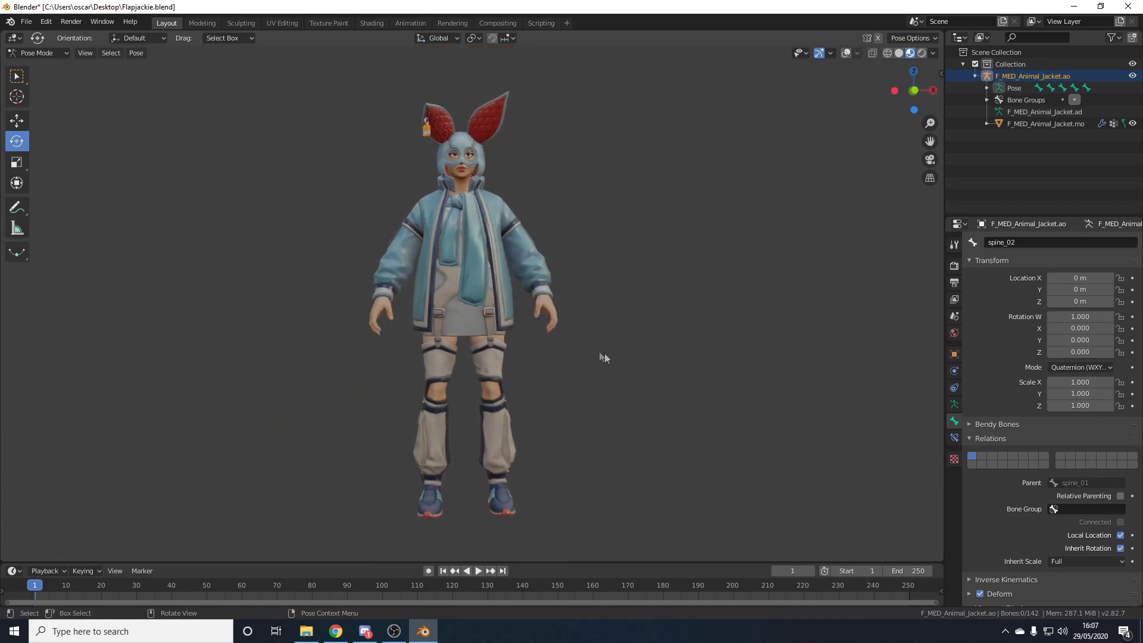
{"action": "scroll", "coordinate": [416, 285], "scroll_direction": "up", "scroll_amount": 3}
{"action": "scroll", "coordinate": [497, 312], "scroll_direction": "down", "scroll_amount": 4}
{"action": "middle_click_drag", "start_coordinate": [497, 311], "coordinate": [424, 338]}
{"action": "scroll", "coordinate": [540, 308], "scroll_direction": "up", "scroll_amount": 3}
{"action": "scroll", "coordinate": [483, 316], "scroll_direction": "up", "scroll_amount": 3}
{"action": "scroll", "coordinate": [484, 316], "scroll_direction": "down", "scroll_amount": 4}
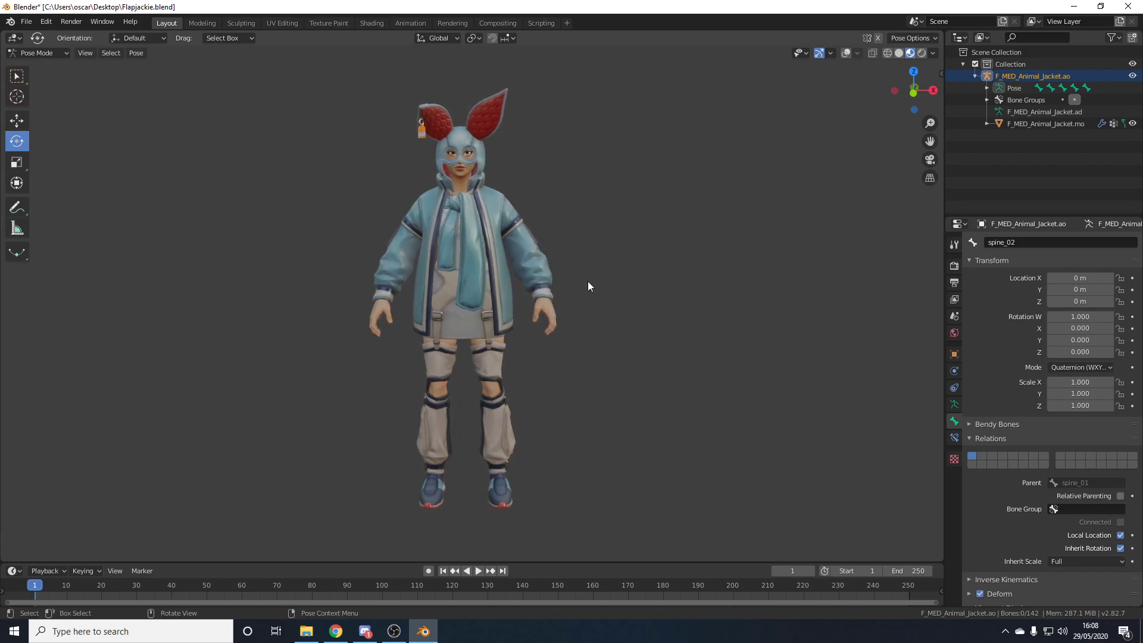
{"action": "scroll", "coordinate": [587, 281], "scroll_direction": "up", "scroll_amount": 2}
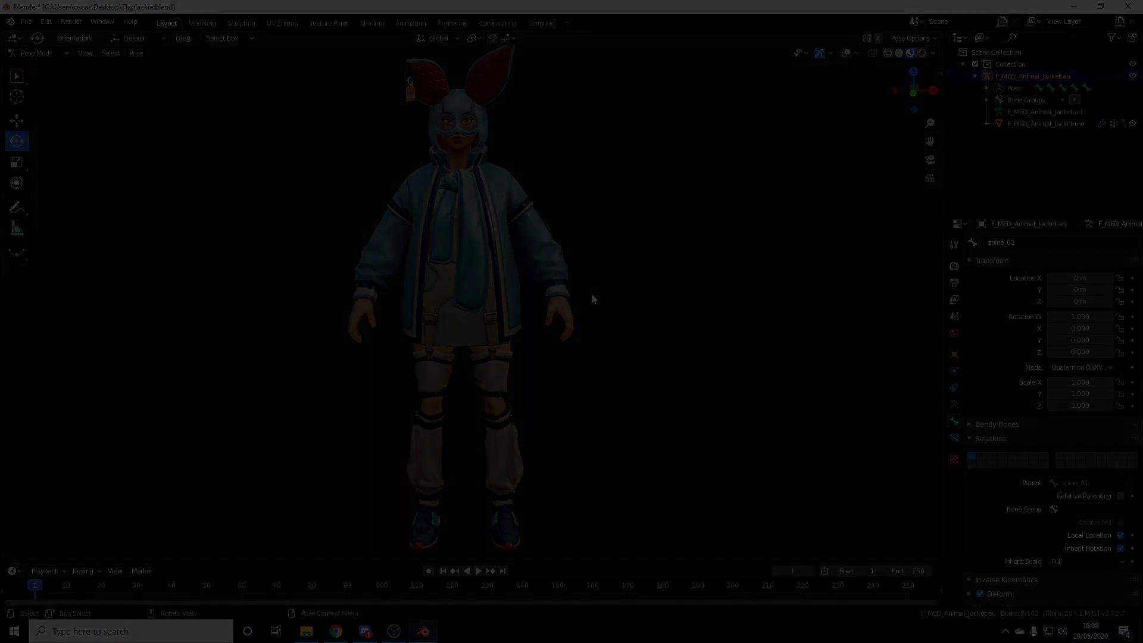